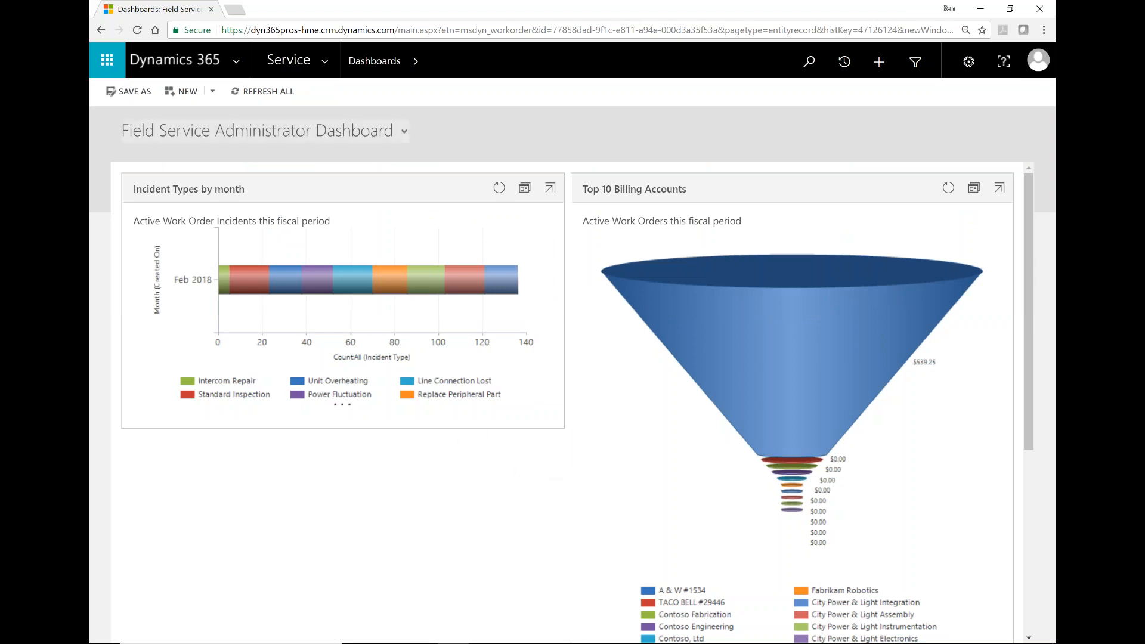
Step: Show the site map of app areas and page forward to Portals, Community and Resource Scheduling
{"action": "left_click", "coordinate": [326, 63]}
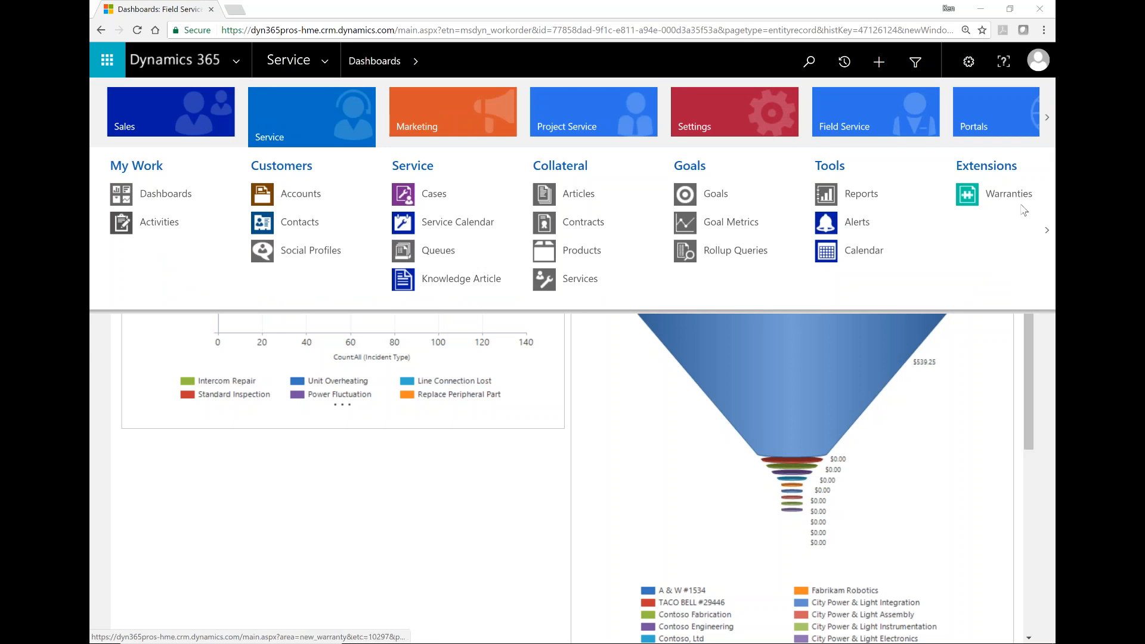
{"action": "left_click", "coordinate": [1047, 123]}
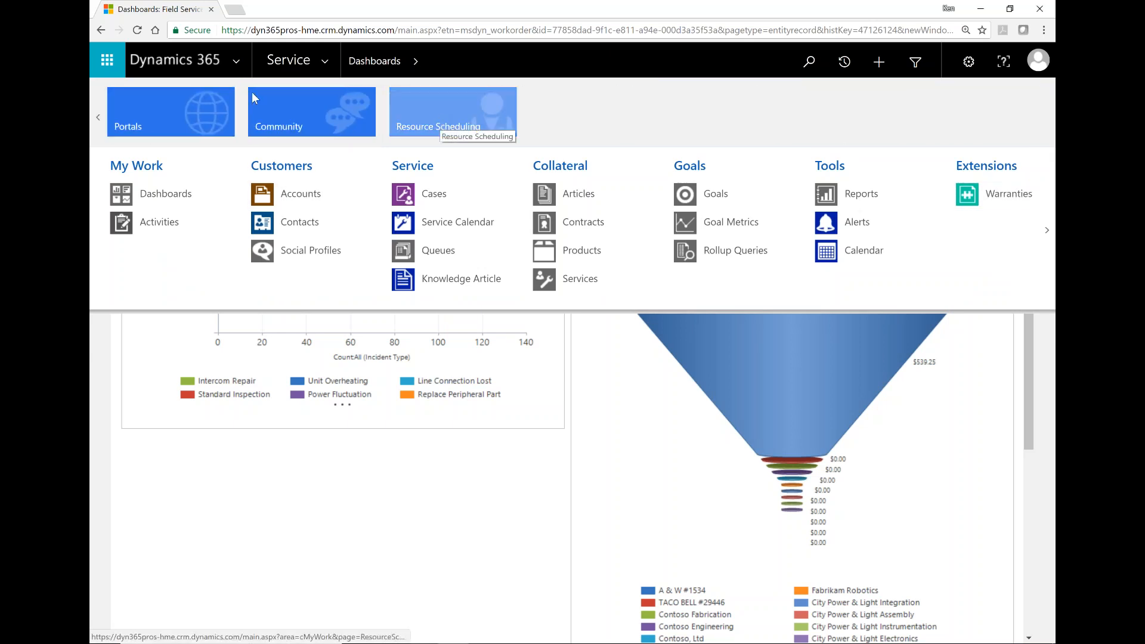
Step: Page back to the first app areas and show the Sales area's groups, My Work through Tools
{"action": "left_click", "coordinate": [97, 119]}
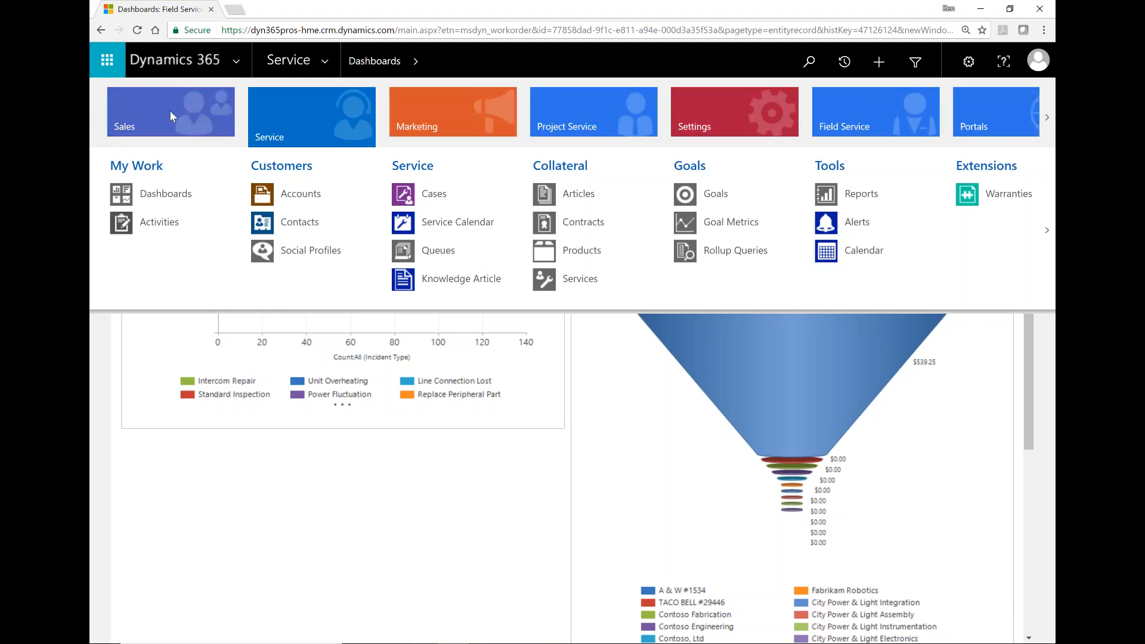
{"action": "mouse_move", "coordinate": [170, 110]}
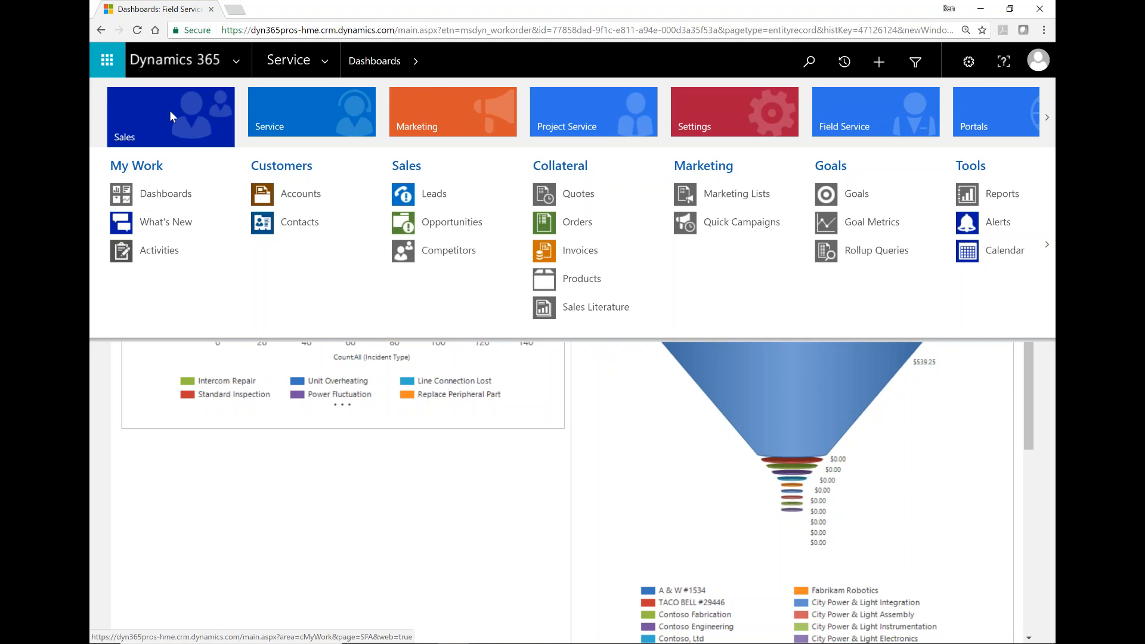
Step: Close the site map to view the dashboard, then bring it back up on the Service area
{"action": "left_click", "coordinate": [340, 493]}
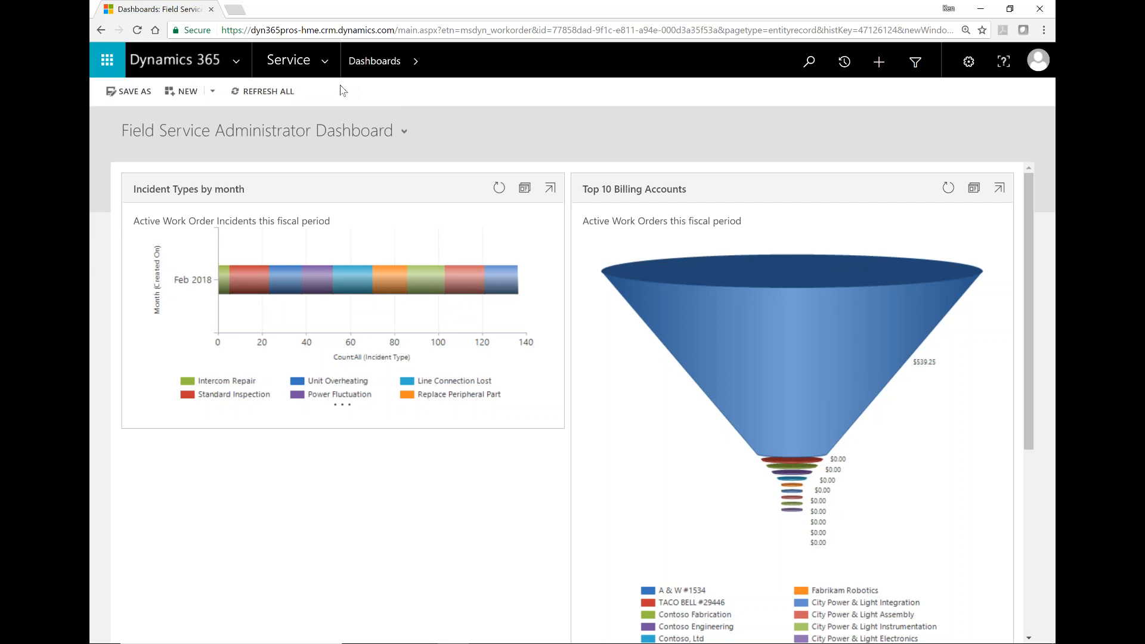
{"action": "left_click", "coordinate": [324, 61]}
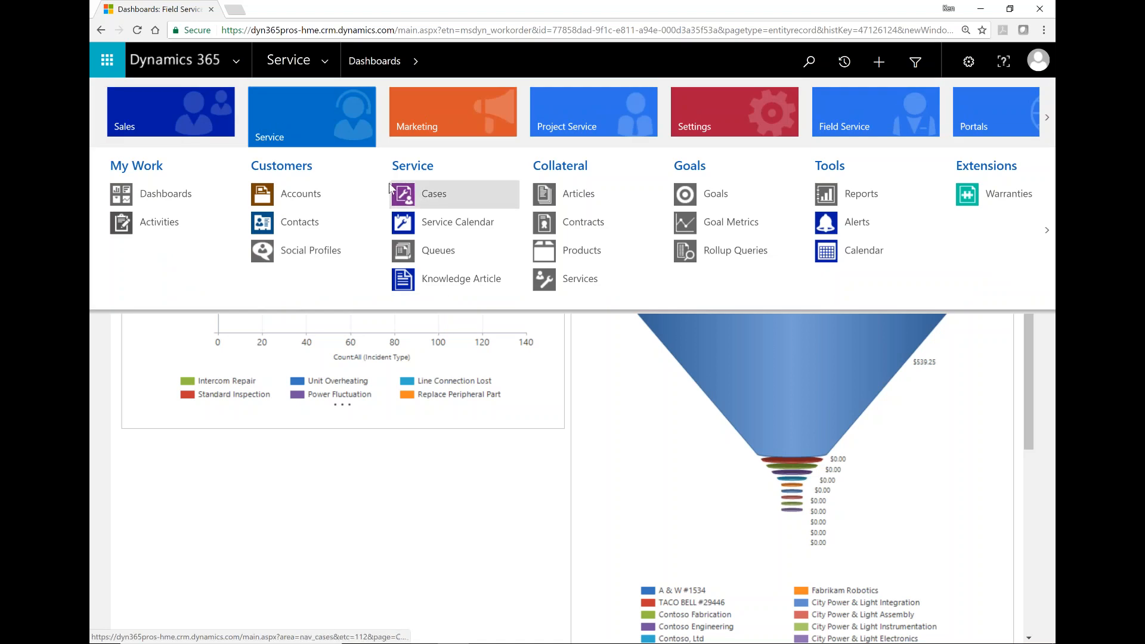
Step: Go to Accounts under Customers to list the 73 active accounts
{"action": "left_click", "coordinate": [295, 197]}
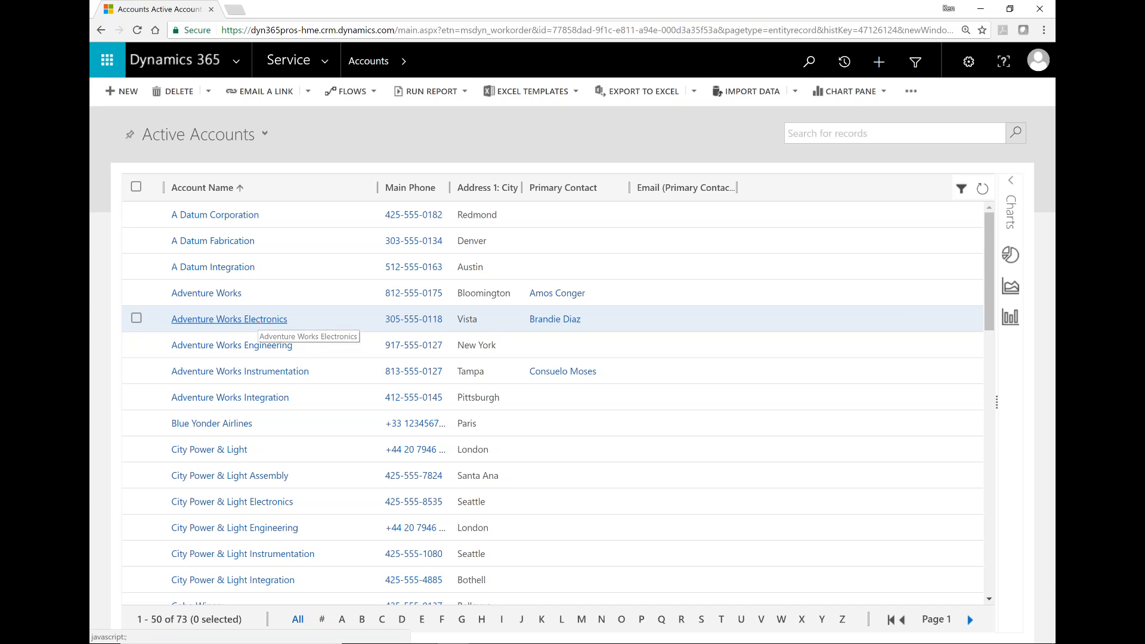
Step: Select the Adventure Works Electronics link in the Active Accounts grid
{"action": "left_click", "coordinate": [255, 320]}
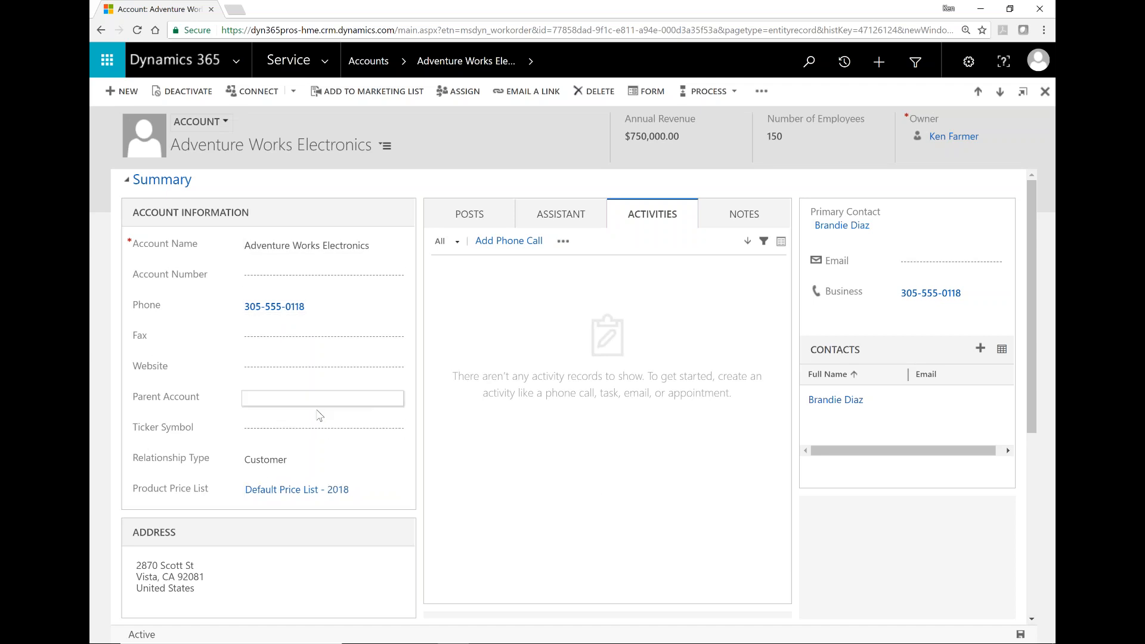
Step: Show the assistant insights for Adventure Works Electronics, then switch to its posts
{"action": "left_click", "coordinate": [561, 222]}
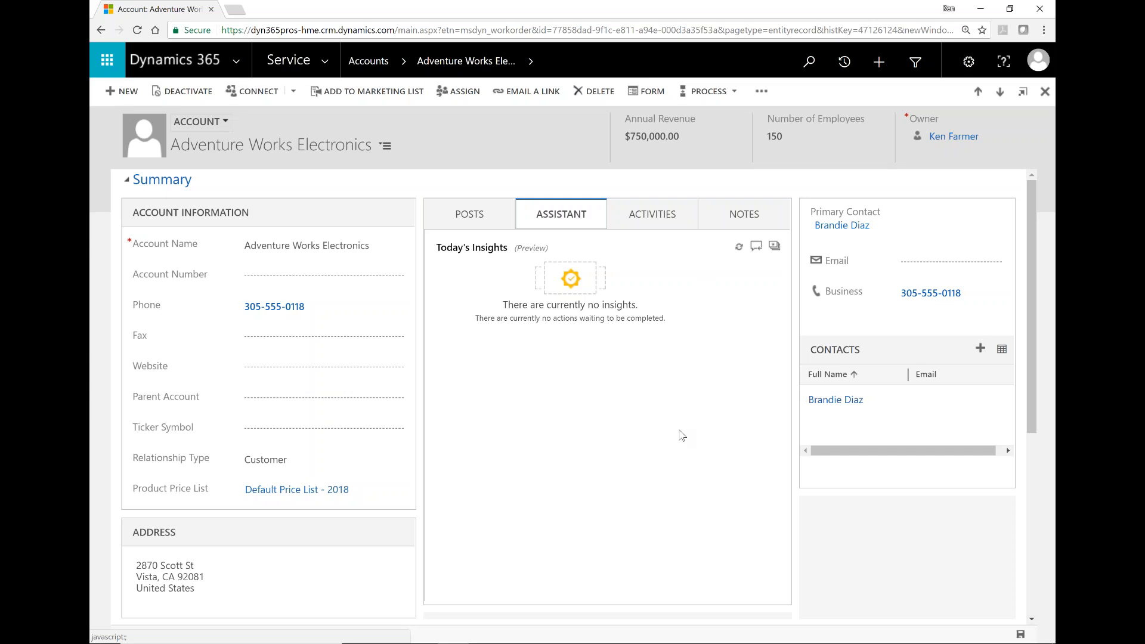
{"action": "left_click", "coordinate": [470, 217]}
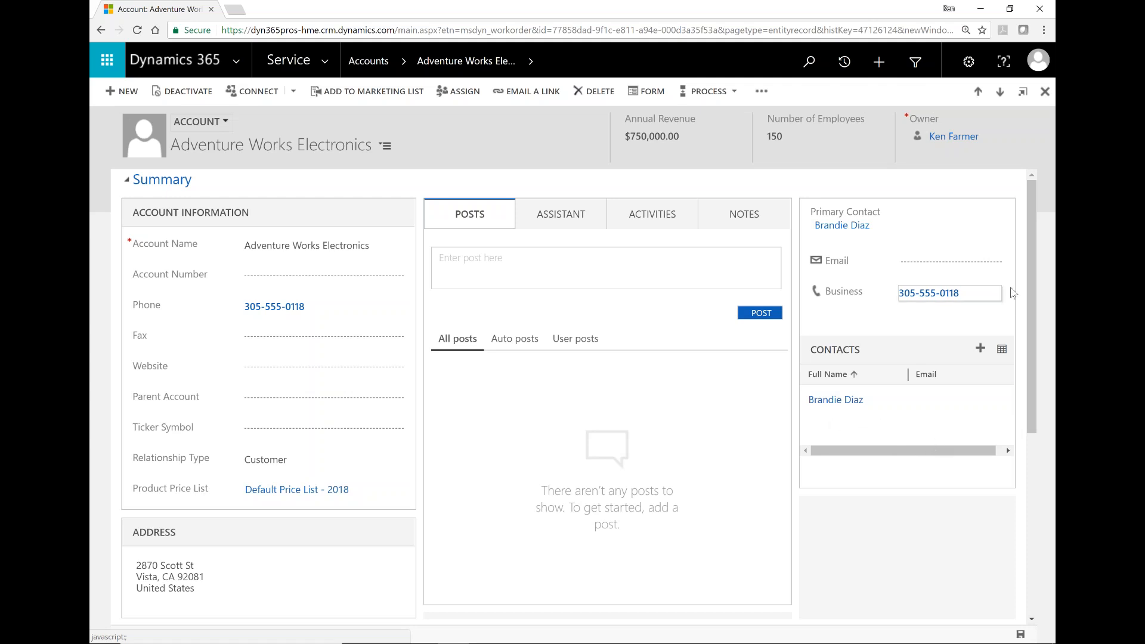
Step: Scroll down the account form and expand, then collapse, the Project Price Lists section
{"action": "left_click_drag", "start_coordinate": [1034, 326], "coordinate": [1045, 496]}
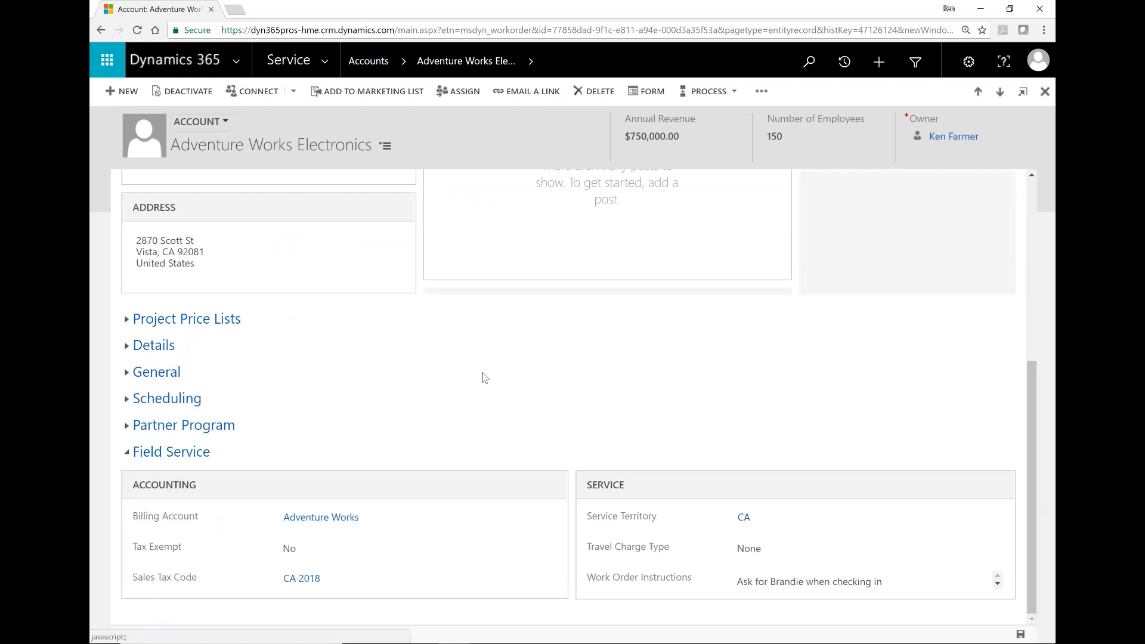
{"action": "left_click", "coordinate": [153, 322]}
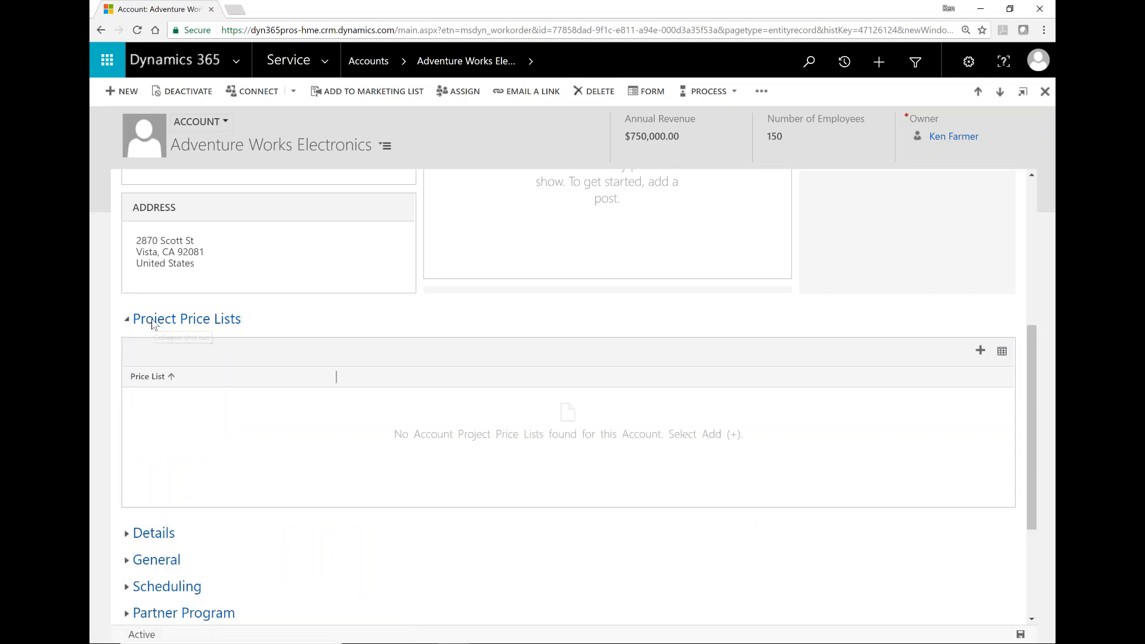
{"action": "left_click", "coordinate": [154, 322]}
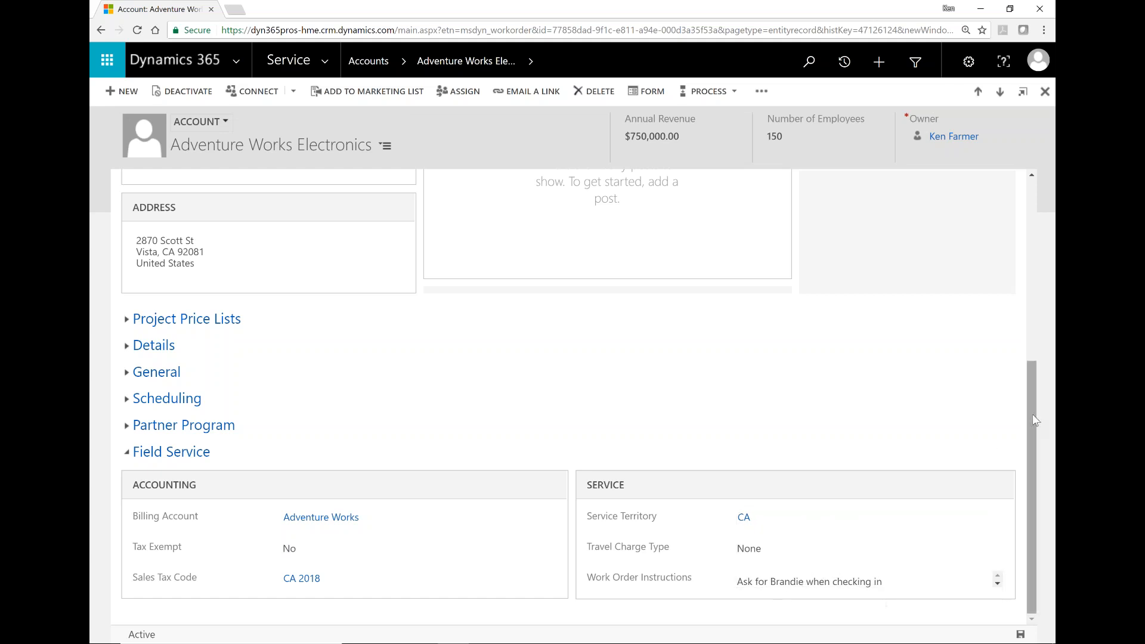
Step: Return to the account Summary and open the primary contact's record
{"action": "left_click_drag", "start_coordinate": [1035, 421], "coordinate": [1035, 239]}
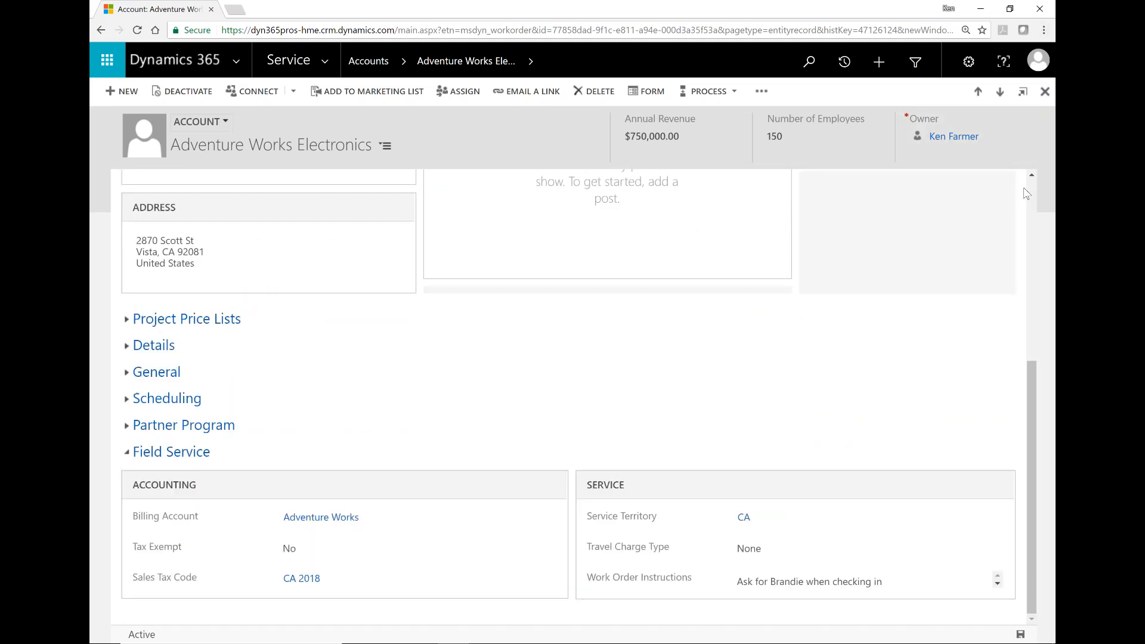
{"action": "left_click", "coordinate": [1030, 188]}
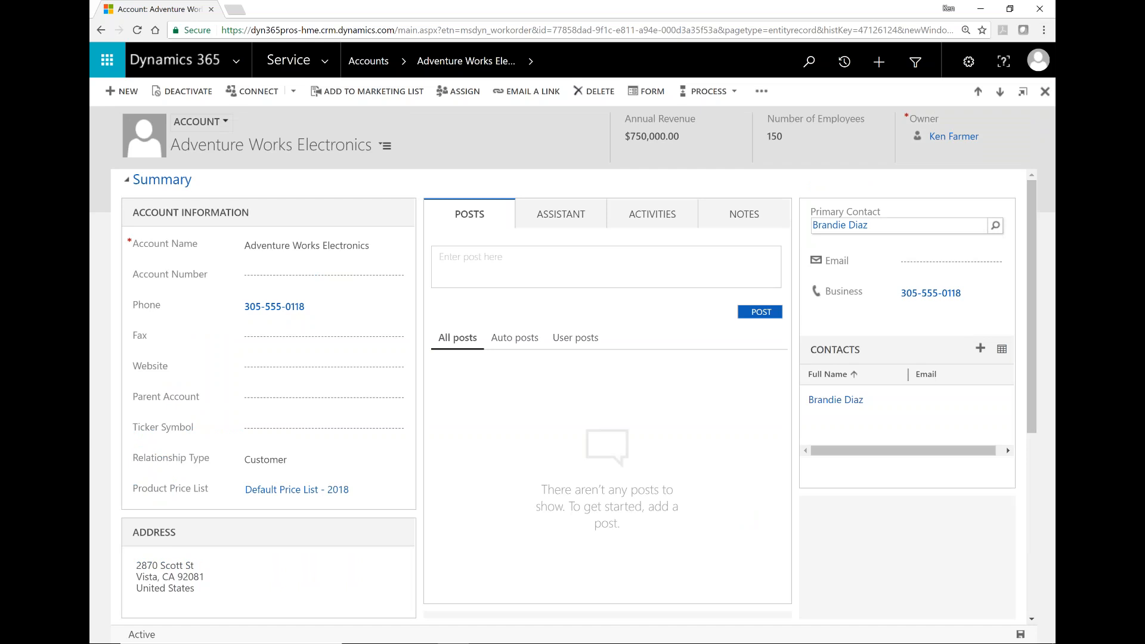
{"action": "left_click", "coordinate": [846, 229]}
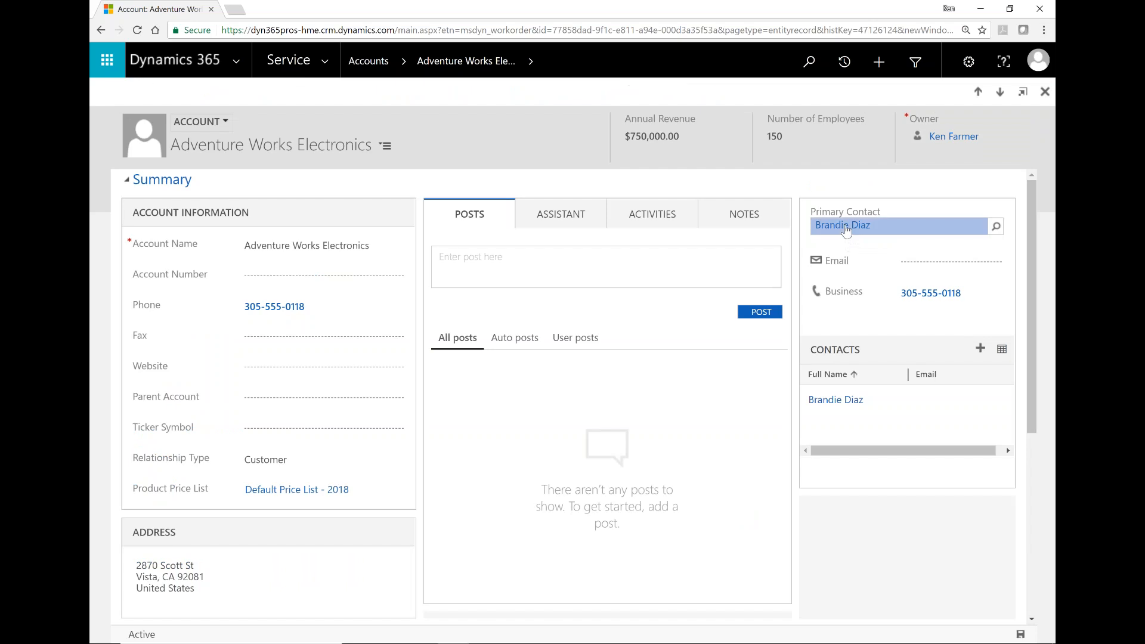
{"action": "left_click", "coordinate": [845, 226]}
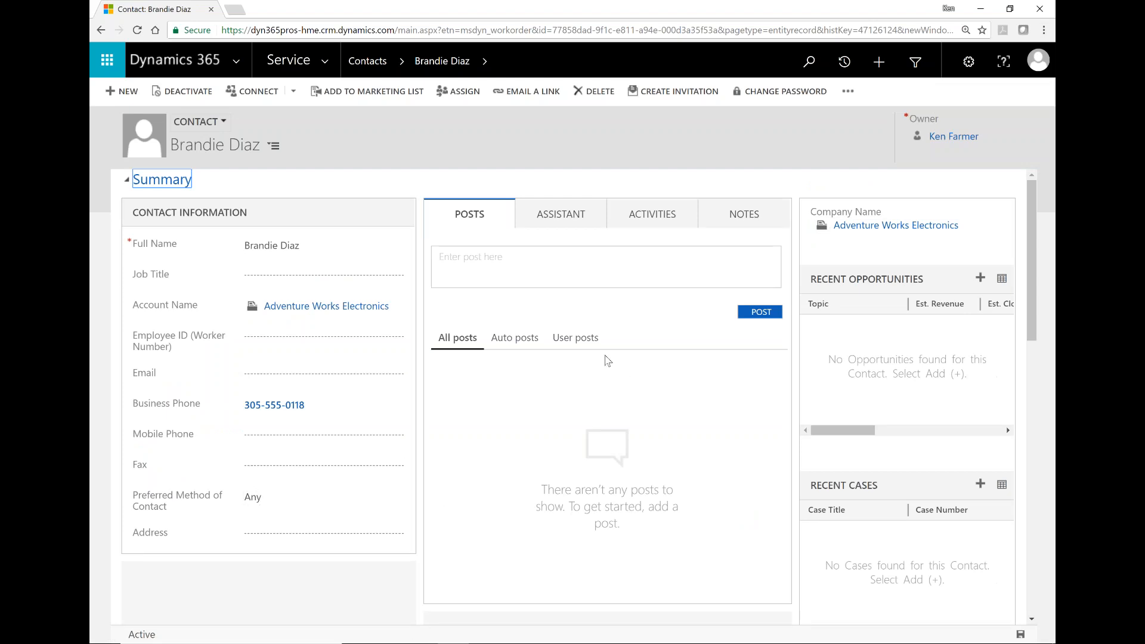
{"action": "left_click", "coordinate": [571, 218]}
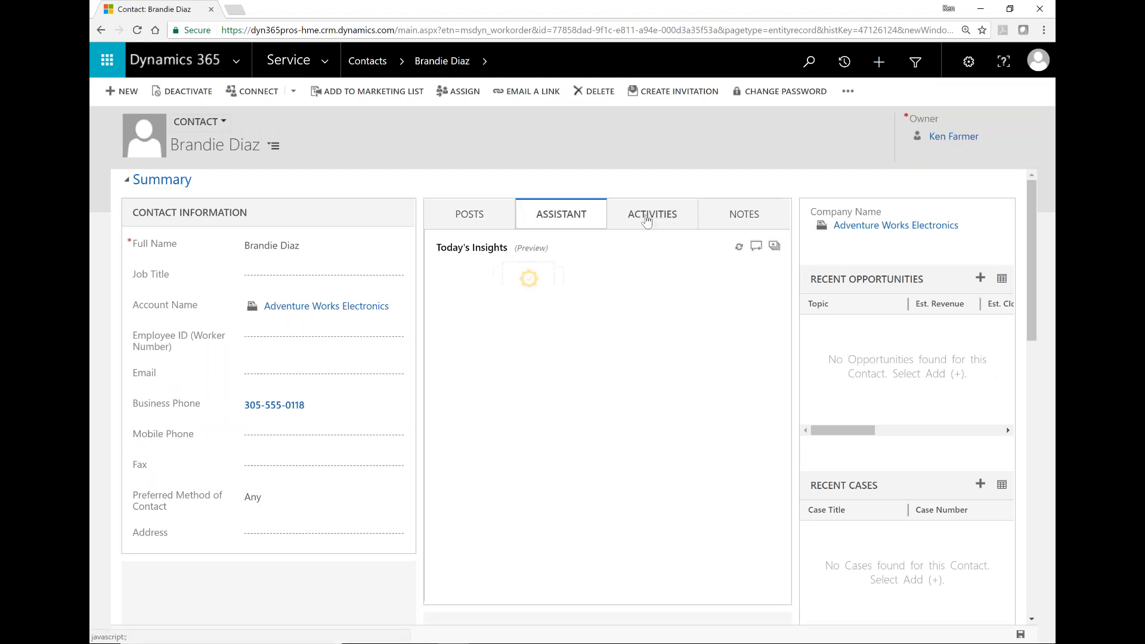
{"action": "left_click", "coordinate": [647, 219]}
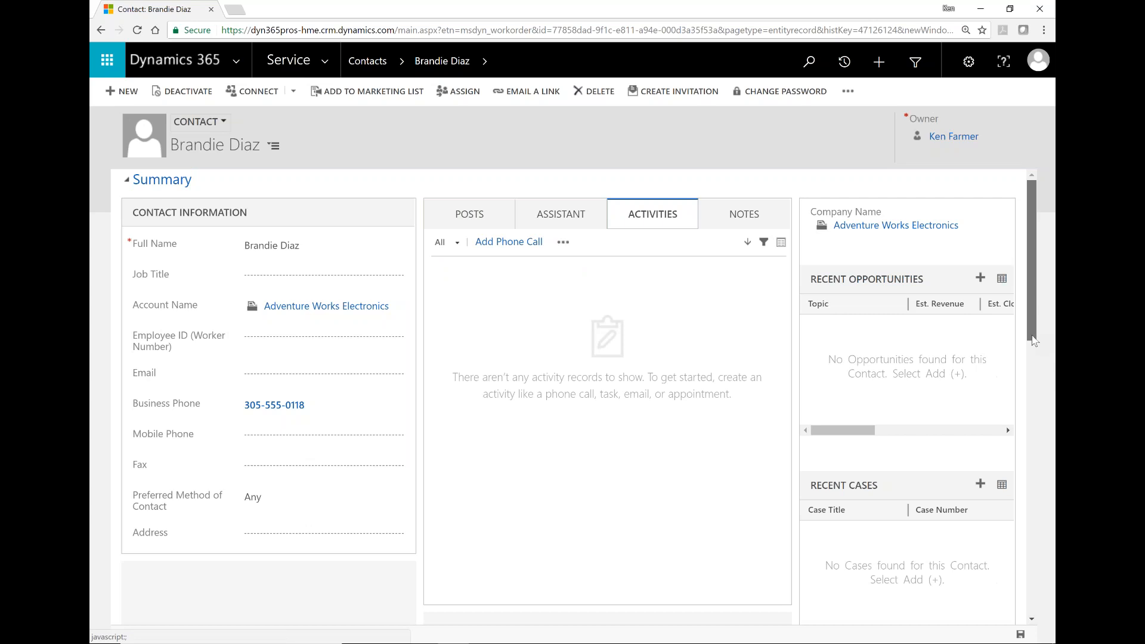
{"action": "left_click_drag", "start_coordinate": [1034, 340], "coordinate": [1038, 244]}
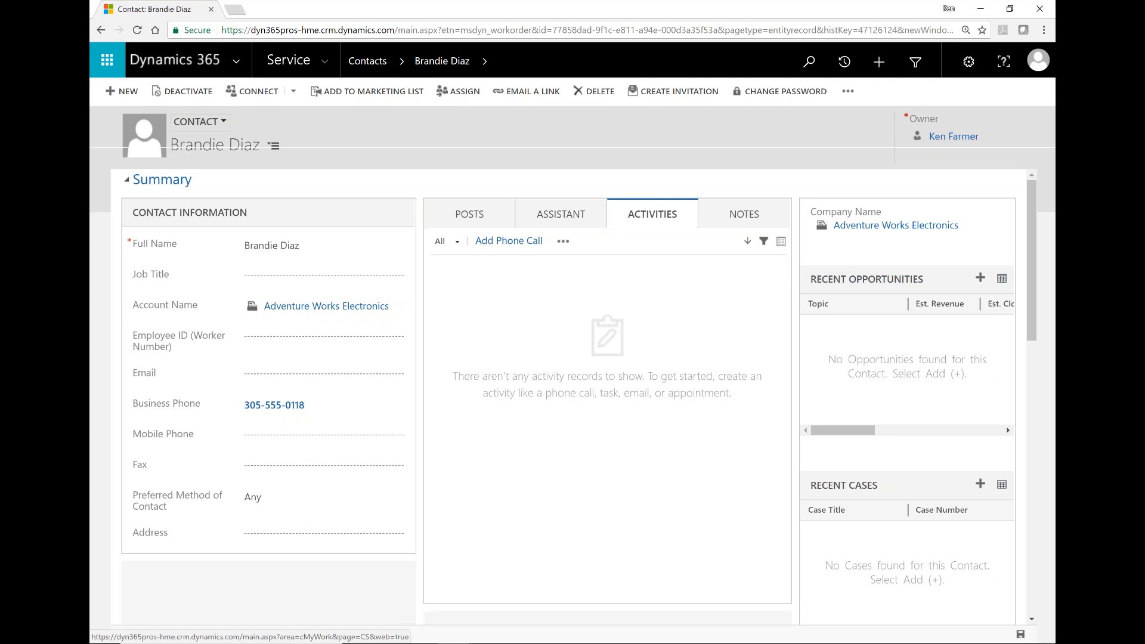
Step: Browse the Sales area navigation, switch back to Service, and go to Cases
{"action": "left_click", "coordinate": [325, 63]}
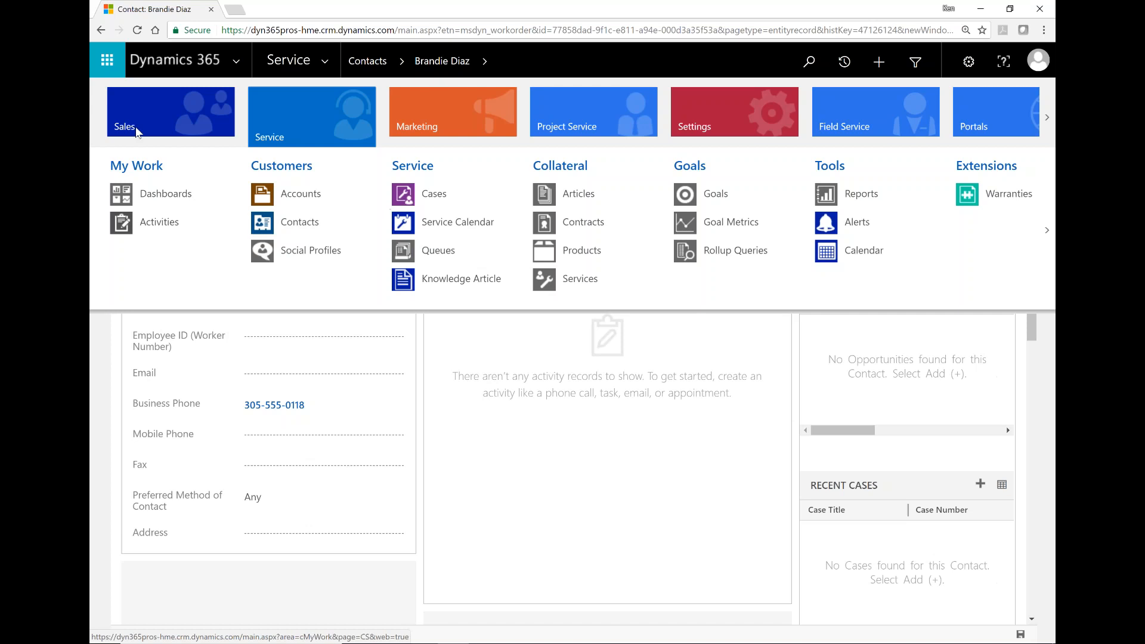
{"action": "left_click", "coordinate": [149, 123]}
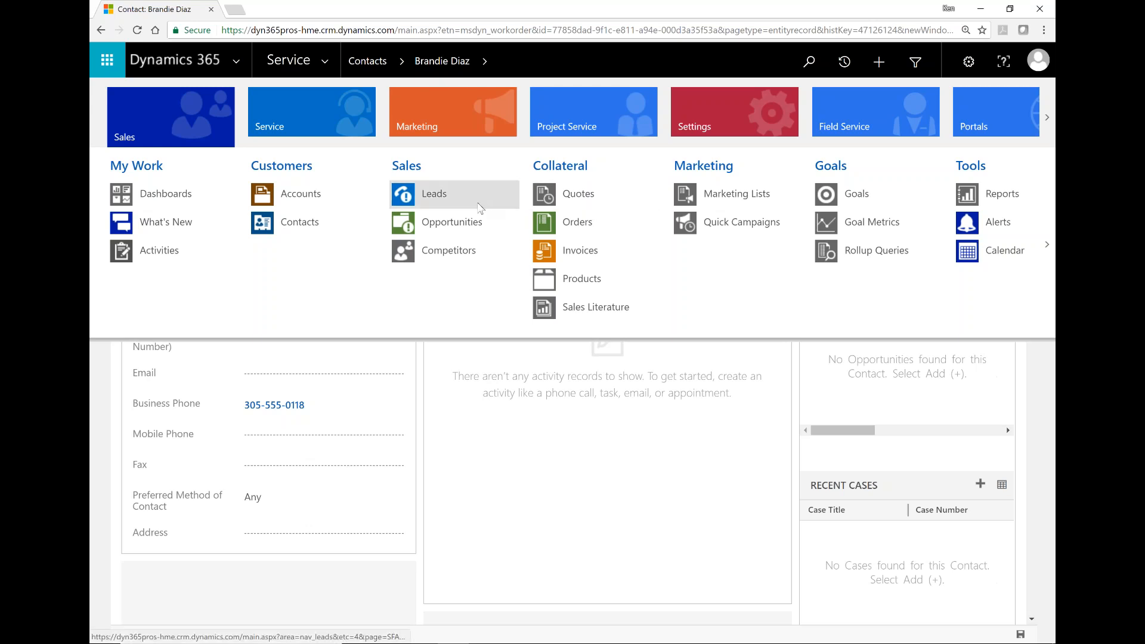
{"action": "left_click", "coordinate": [349, 128]}
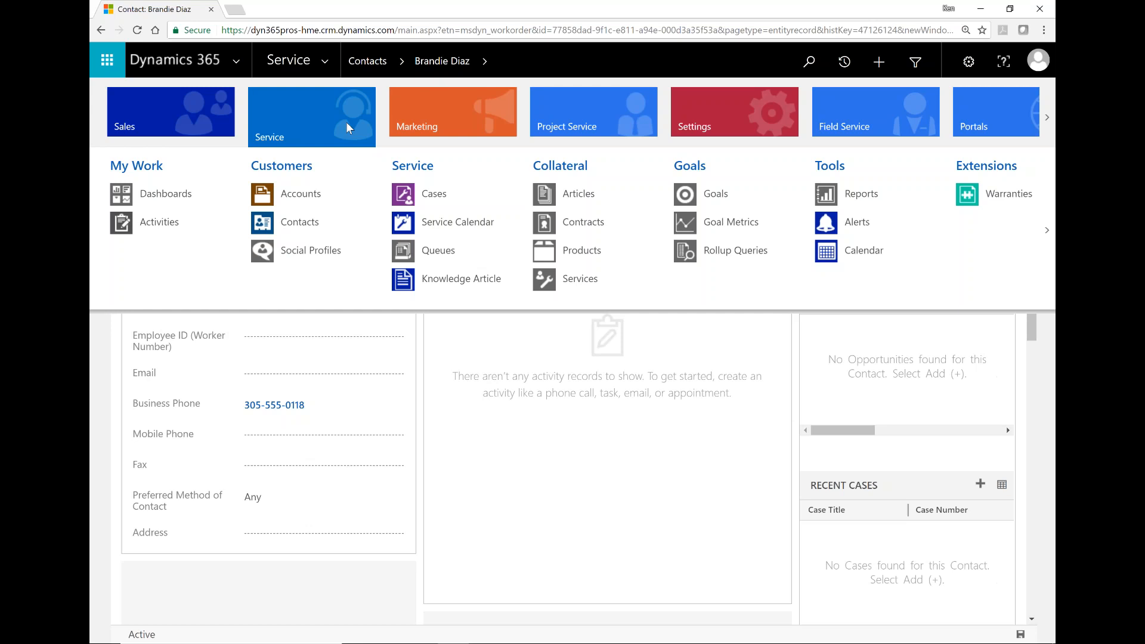
{"action": "left_click", "coordinate": [437, 197]}
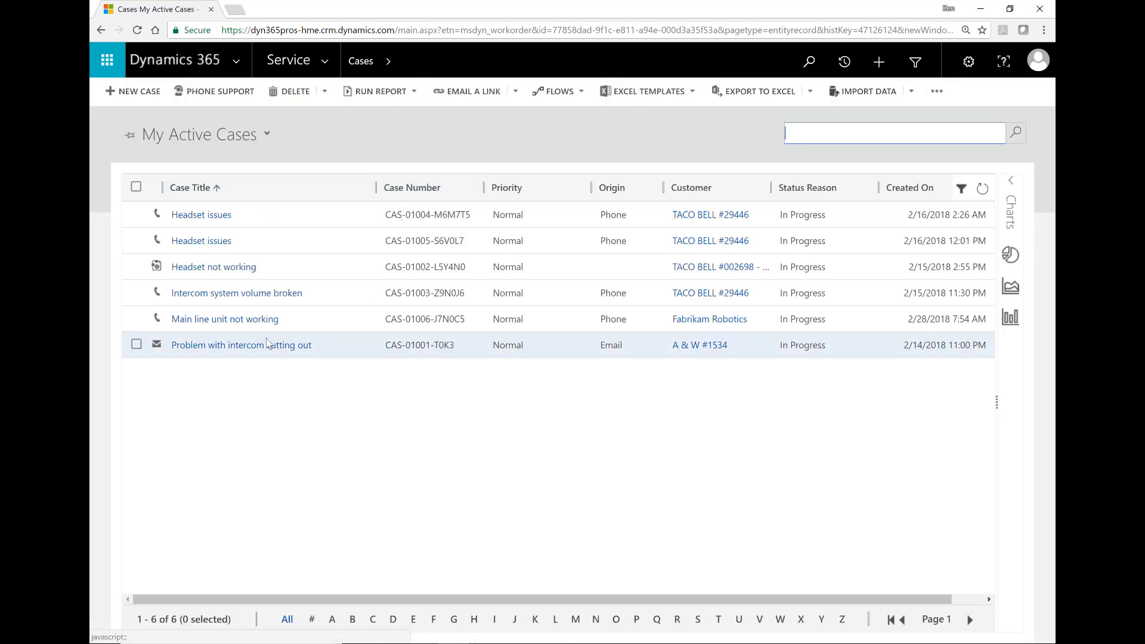
Step: Open the 'Main line unit not working' case for Fabrikam Robotics
{"action": "left_click", "coordinate": [234, 319]}
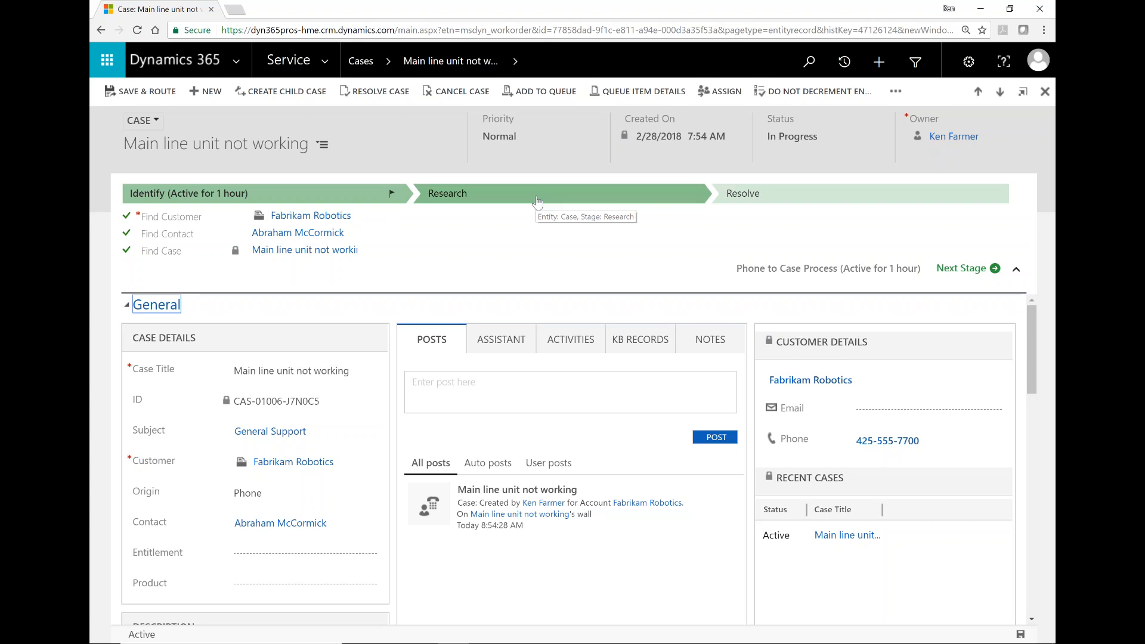
{"action": "left_click", "coordinate": [537, 202]}
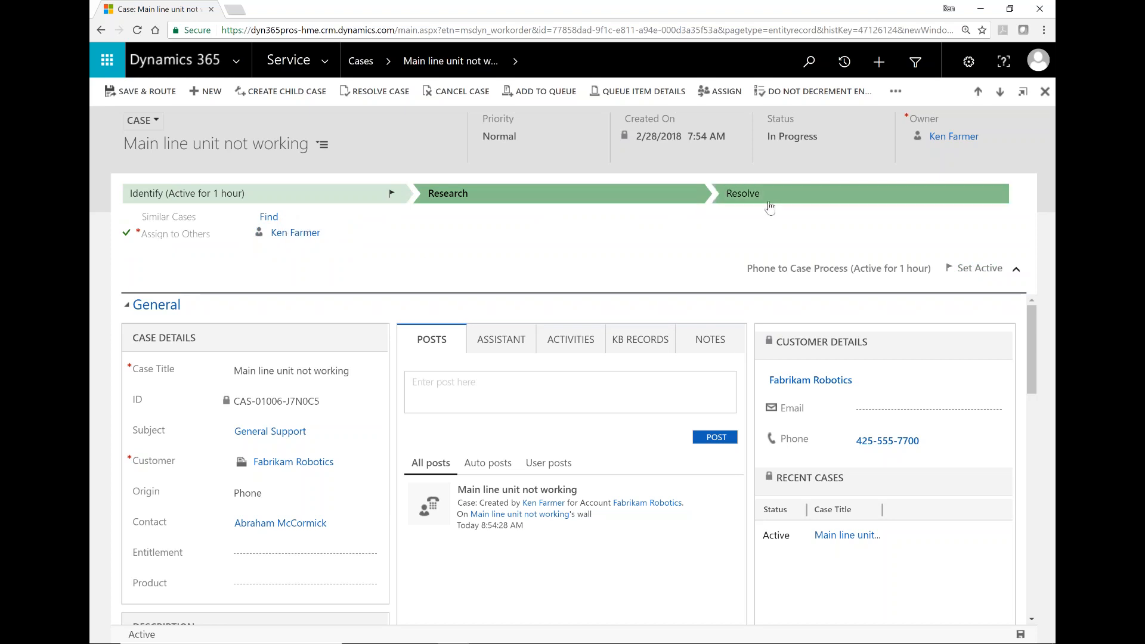
{"action": "left_click", "coordinate": [769, 203]}
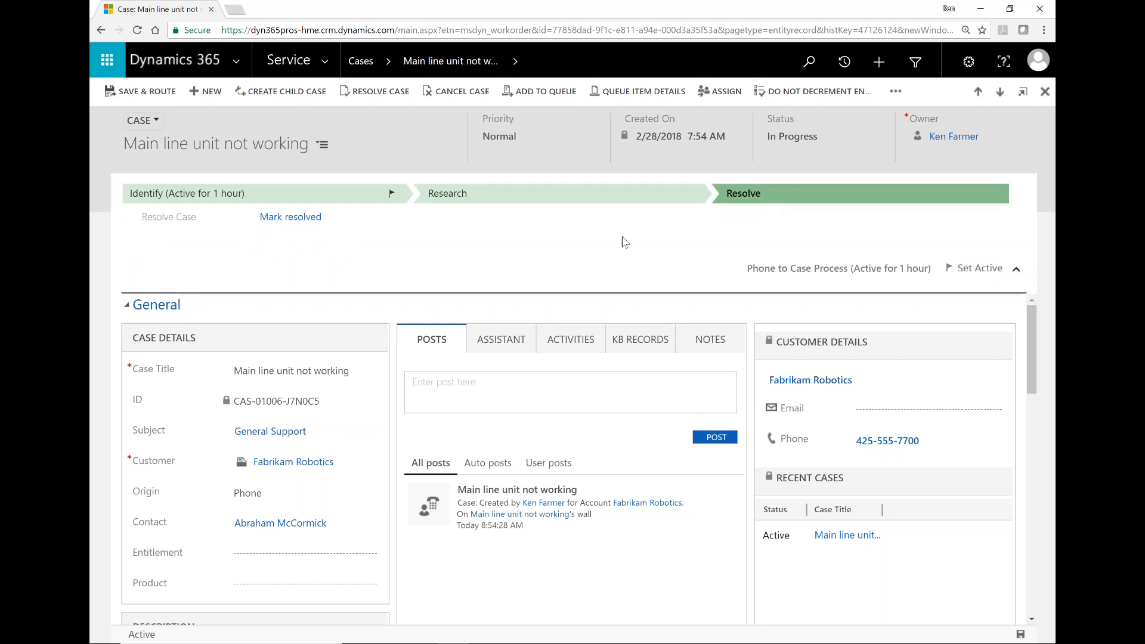
{"action": "left_click", "coordinate": [271, 194]}
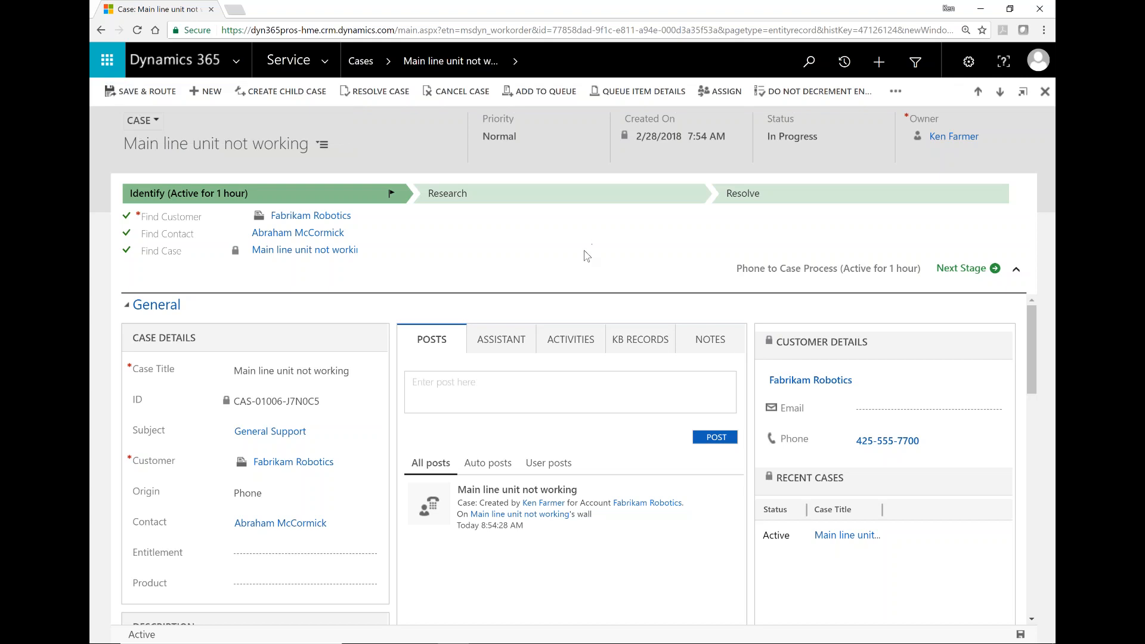
Step: Search knowledge articles for 'Main line unit not working'; no published articles are found
{"action": "left_click", "coordinate": [640, 345]}
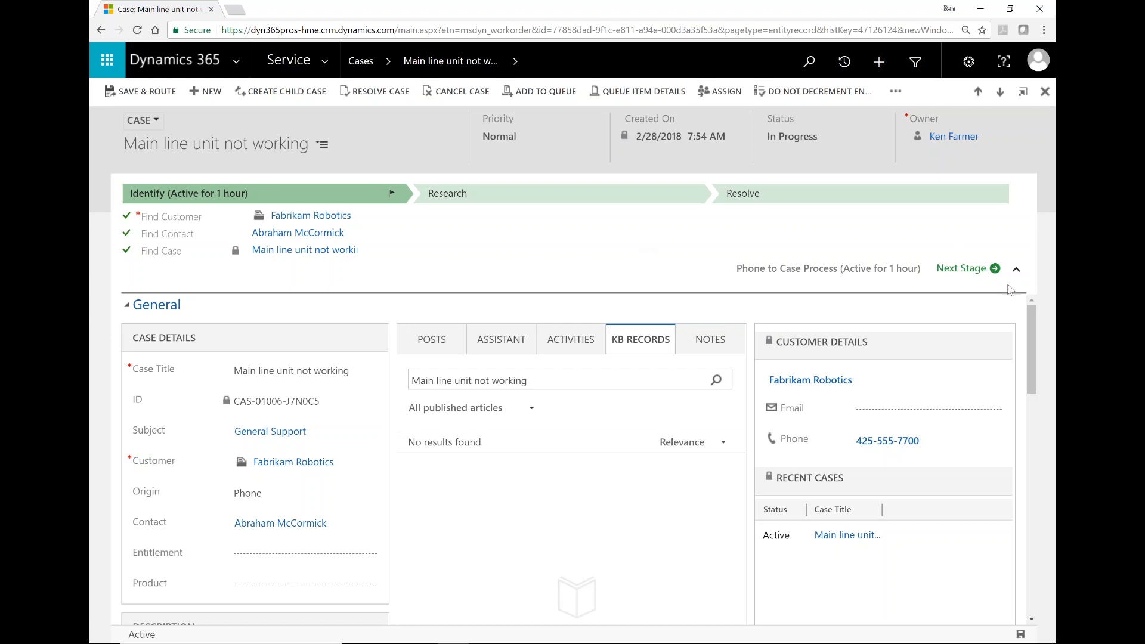
Step: Expand the Field Service section showing Incident Type Replace Broken Part, then open the Service site map
{"action": "scroll", "coordinate": [1041, 367], "scroll_direction": "down", "scroll_amount": 6}
{"action": "left_click_drag", "start_coordinate": [1029, 444], "coordinate": [1032, 486]}
{"action": "left_click_drag", "start_coordinate": [1028, 527], "coordinate": [1029, 568]}
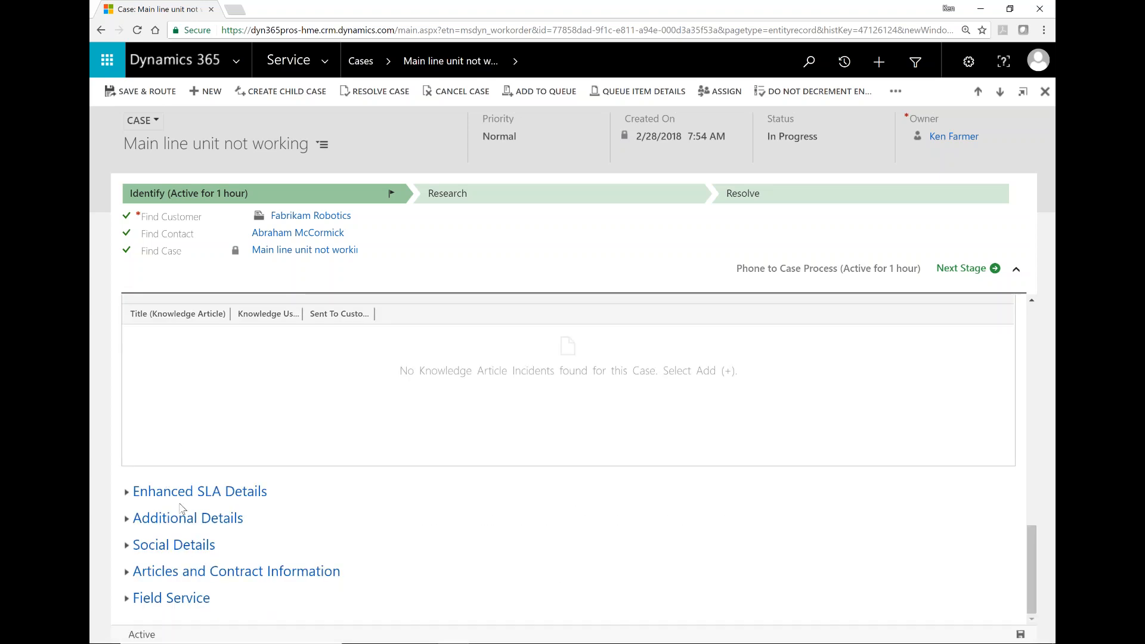
{"action": "left_click", "coordinate": [128, 599]}
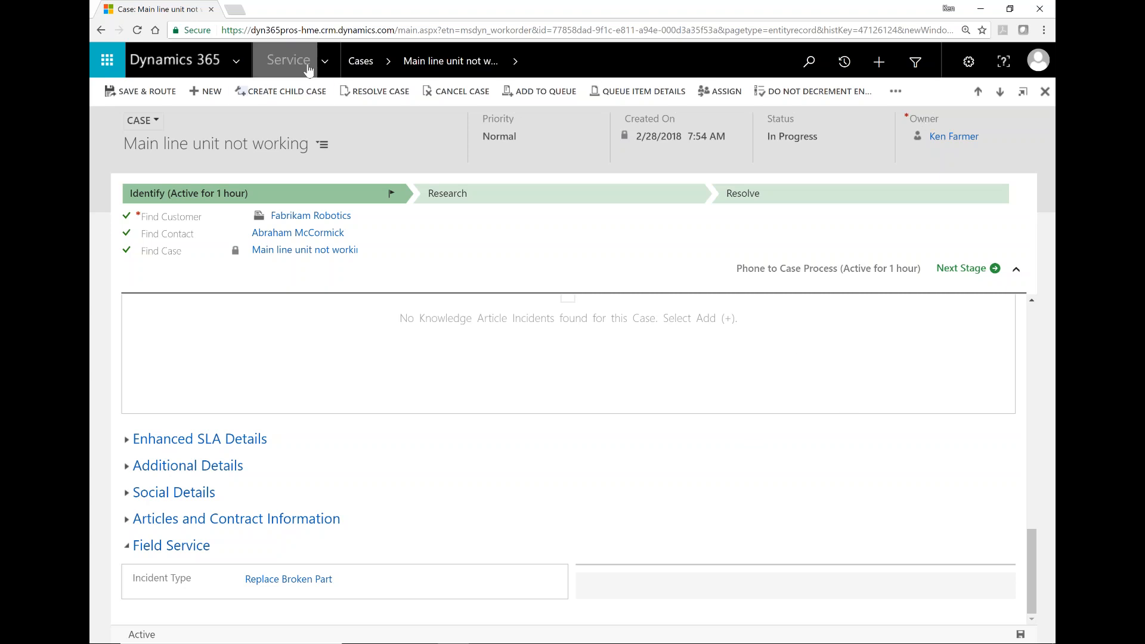
{"action": "left_click", "coordinate": [327, 61]}
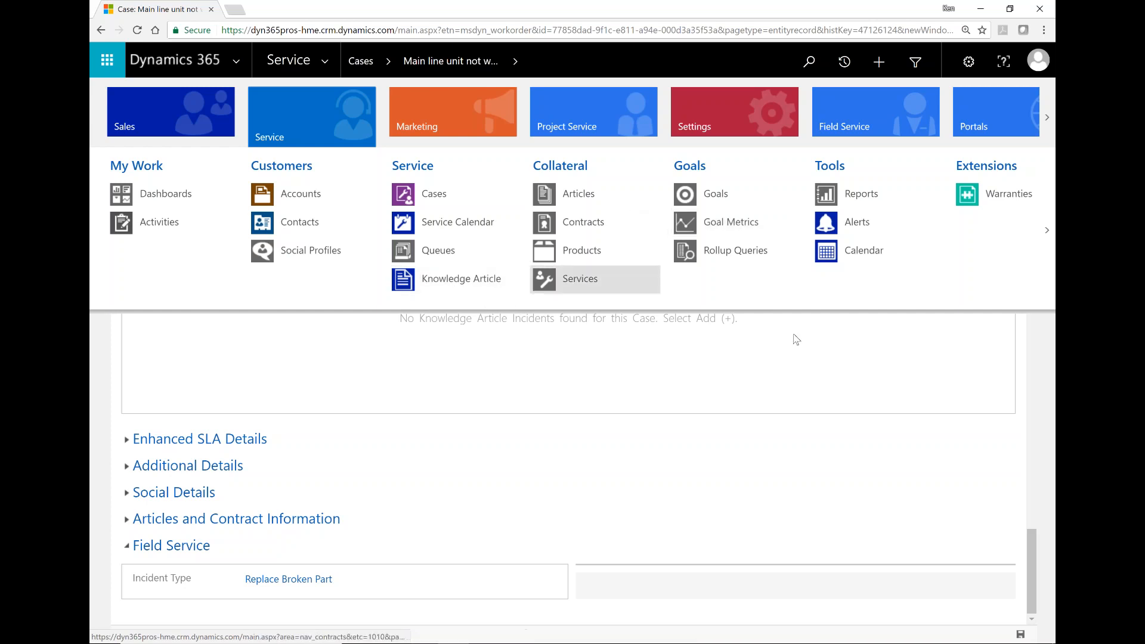
Step: Dismiss the site map to return to the Main line unit not working case
{"action": "left_click", "coordinate": [796, 337]}
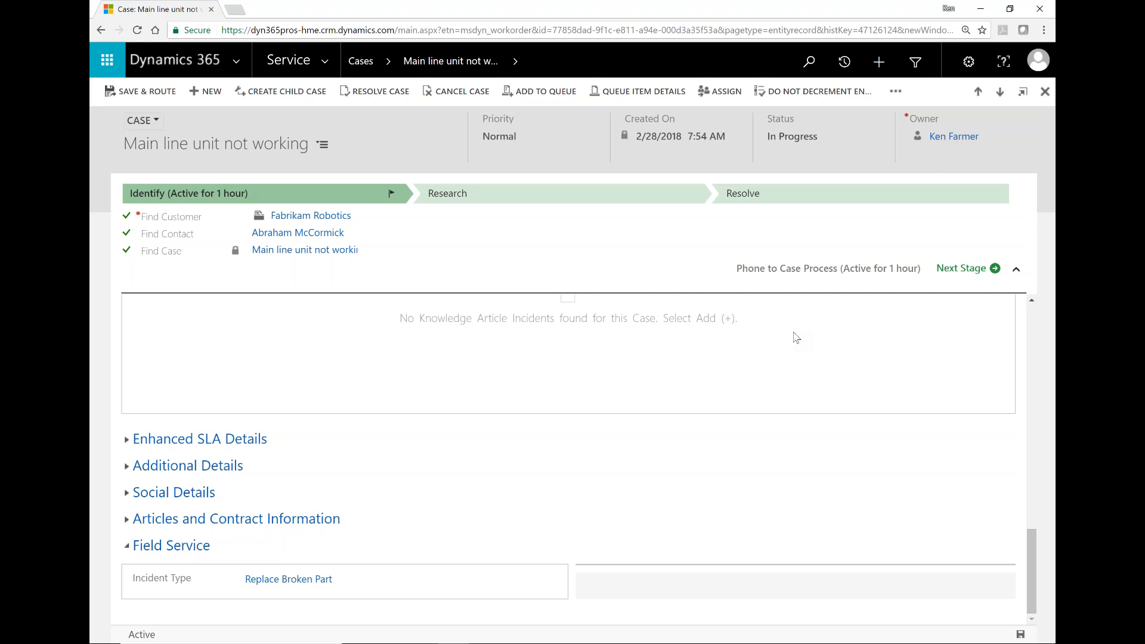
Step: Collapse the Identify stage's step details and scroll up toward the General section
{"action": "left_click", "coordinate": [1017, 269]}
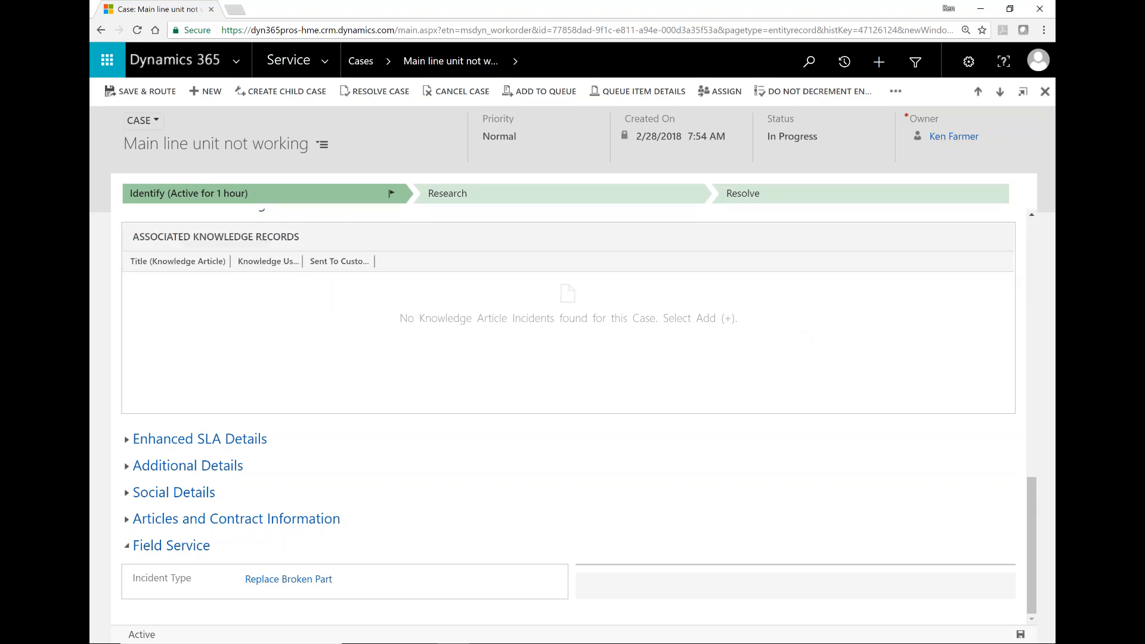
{"action": "scroll", "coordinate": [1035, 263], "scroll_direction": "up", "scroll_amount": 6}
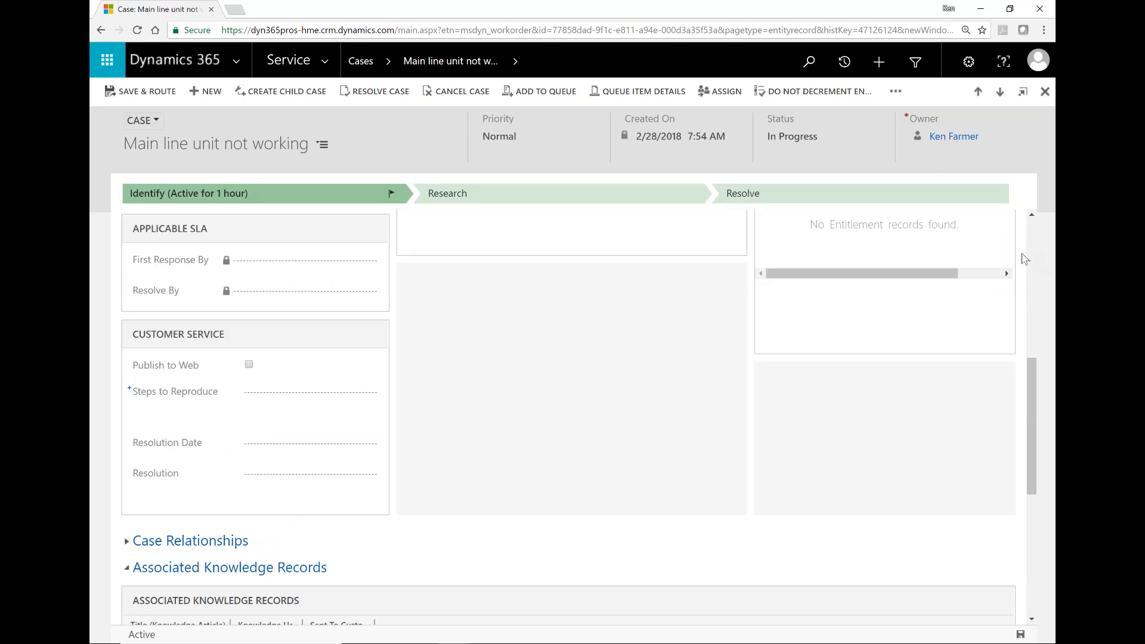
{"action": "scroll", "coordinate": [1035, 231], "scroll_direction": "up", "scroll_amount": 6}
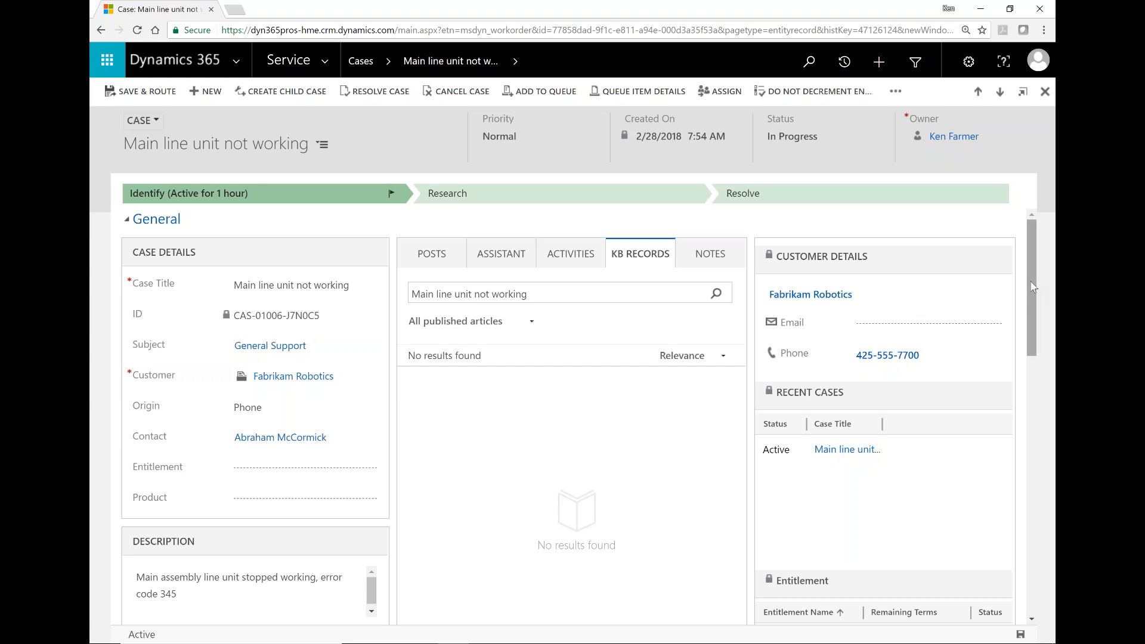
Step: Expand Enhanced SLA Details, then scroll up to the General details: In Progress, Normal priority
{"action": "scroll", "coordinate": [1035, 417], "scroll_direction": "down", "scroll_amount": 10}
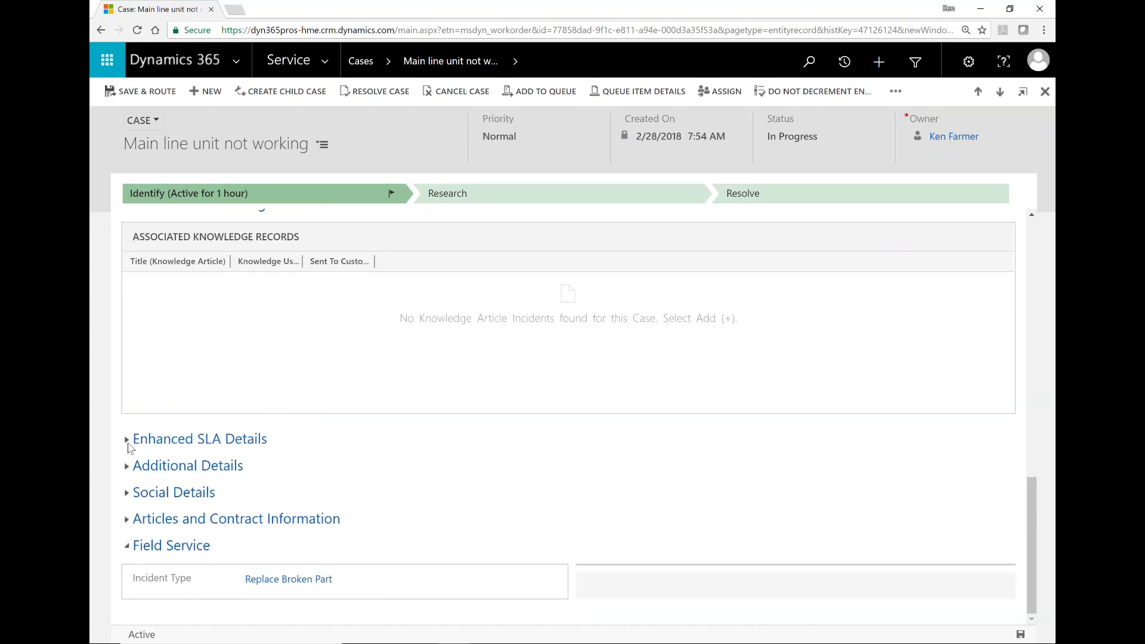
{"action": "left_click", "coordinate": [127, 440]}
{"action": "mouse_move", "coordinate": [323, 488]}
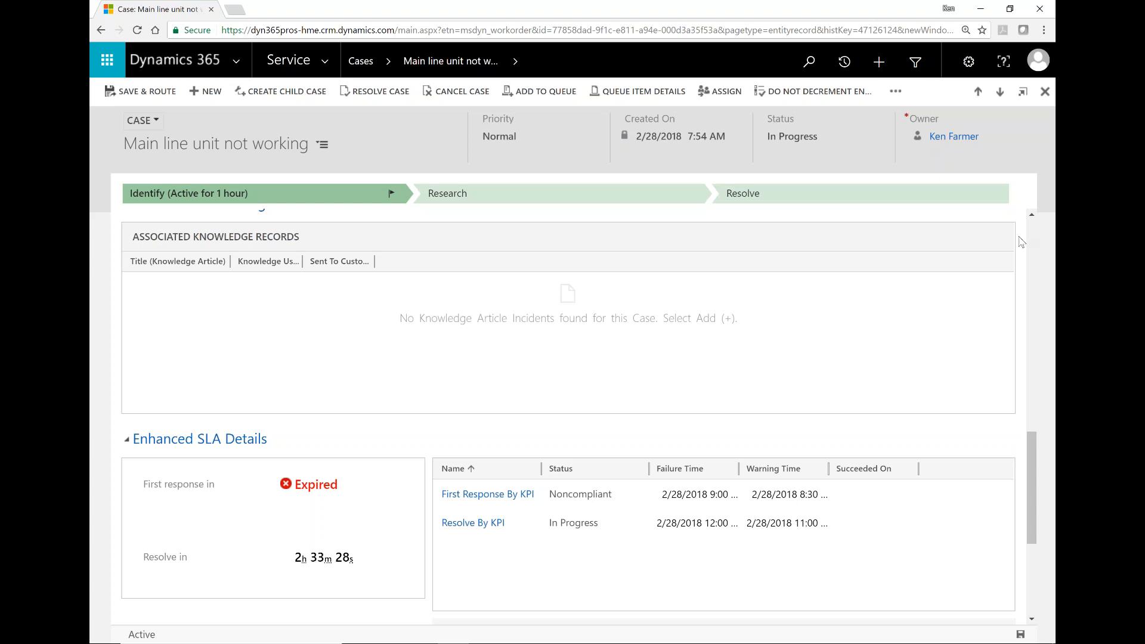
{"action": "scroll", "coordinate": [1034, 231], "scroll_direction": "up", "scroll_amount": 10}
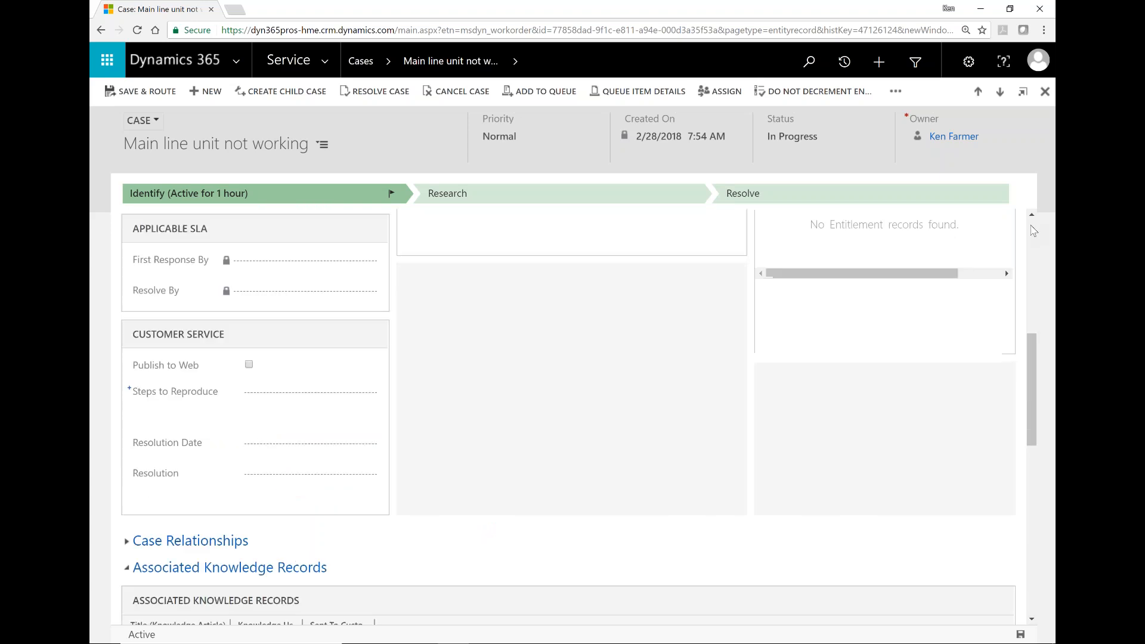
{"action": "scroll", "coordinate": [1034, 231], "scroll_direction": "up", "scroll_amount": 1}
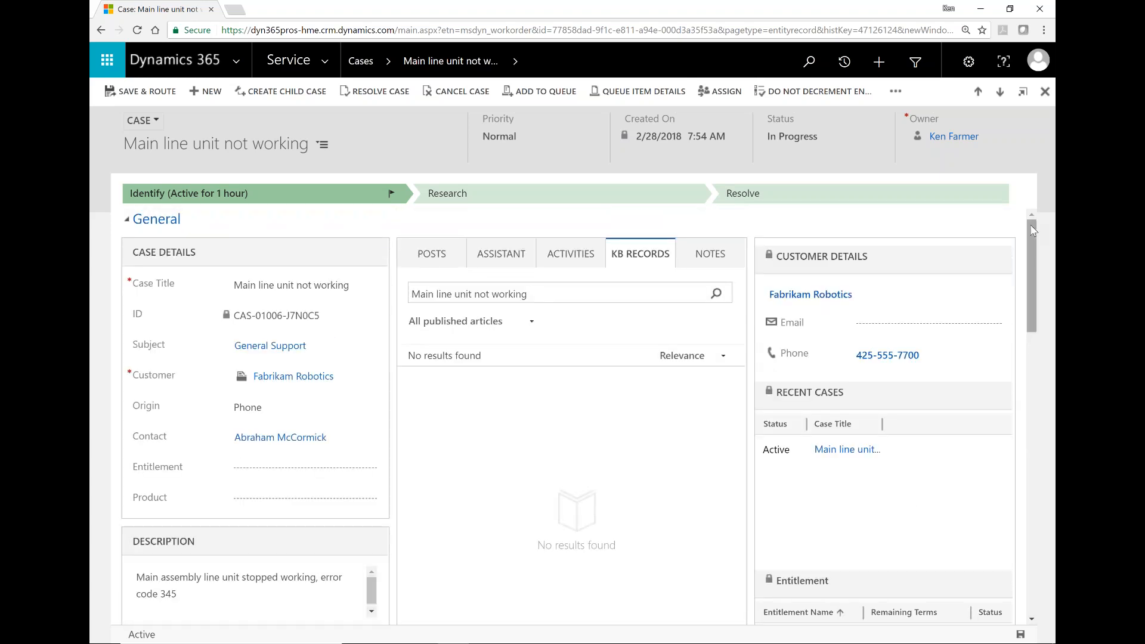
Step: Navigate the site map through Field Service to Resource Scheduling's Active Bookable Resources list
{"action": "left_click", "coordinate": [326, 66]}
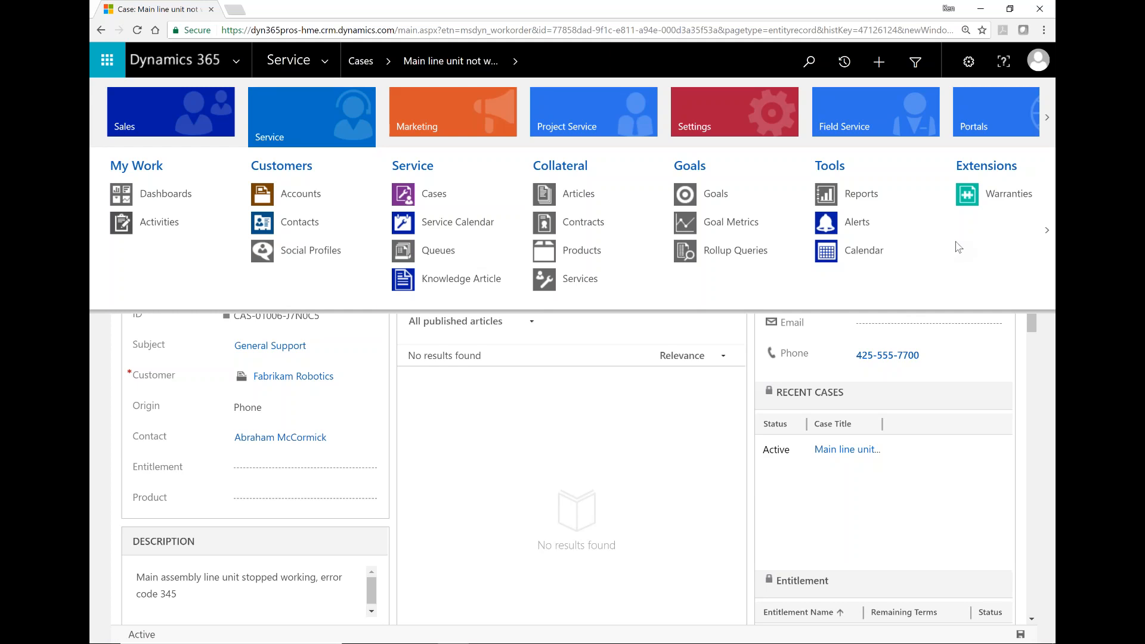
{"action": "left_click", "coordinate": [785, 412]}
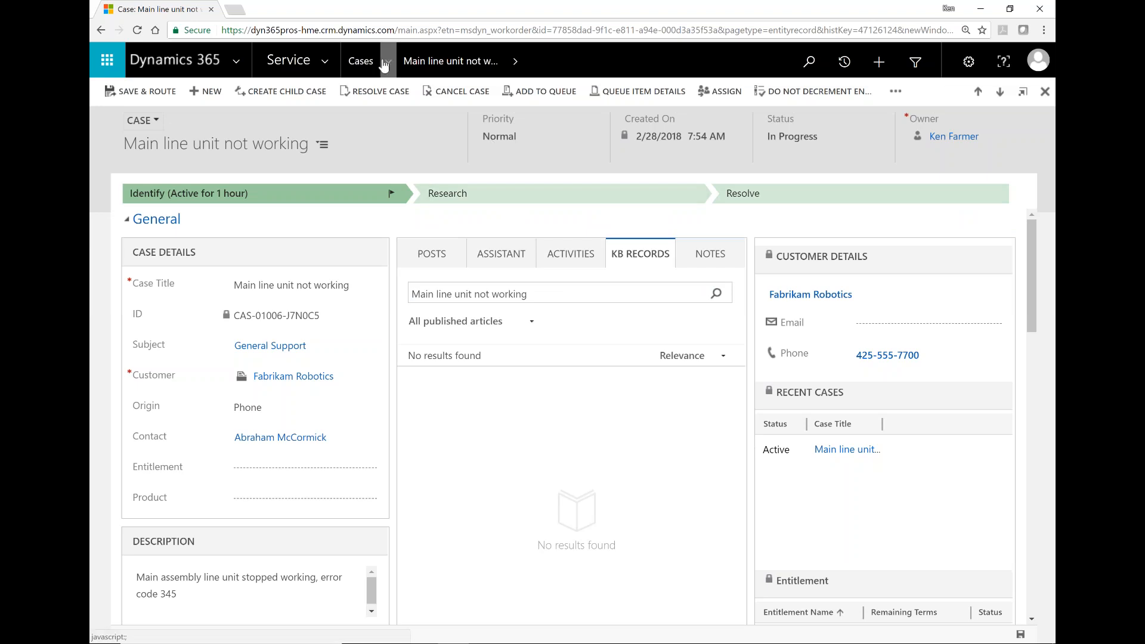
{"action": "left_click", "coordinate": [327, 64]}
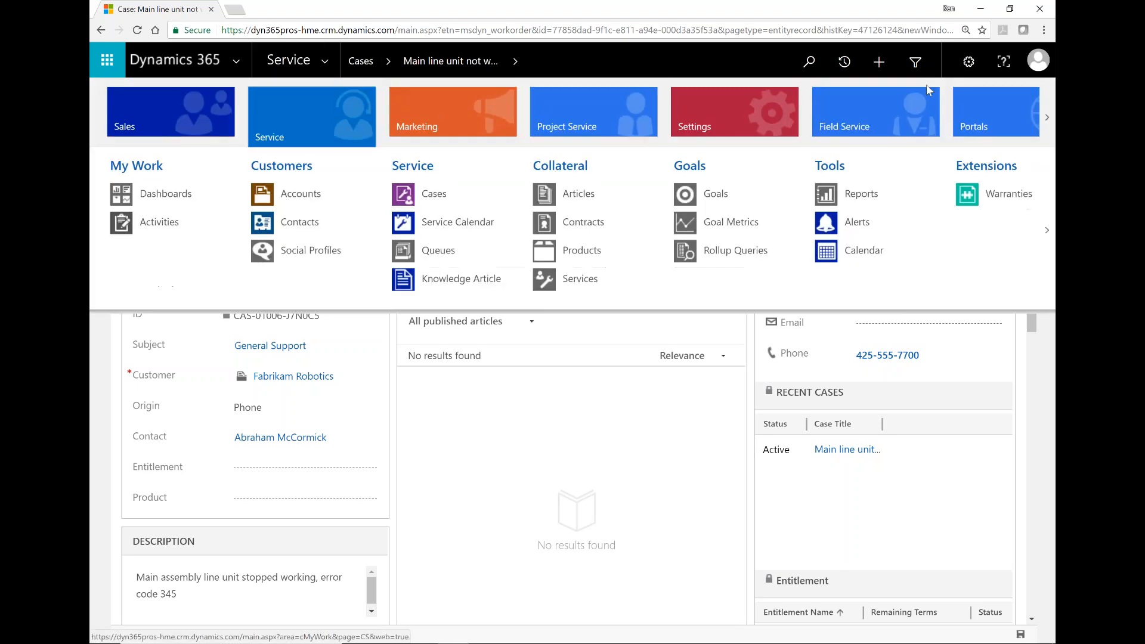
{"action": "left_click", "coordinate": [904, 102]}
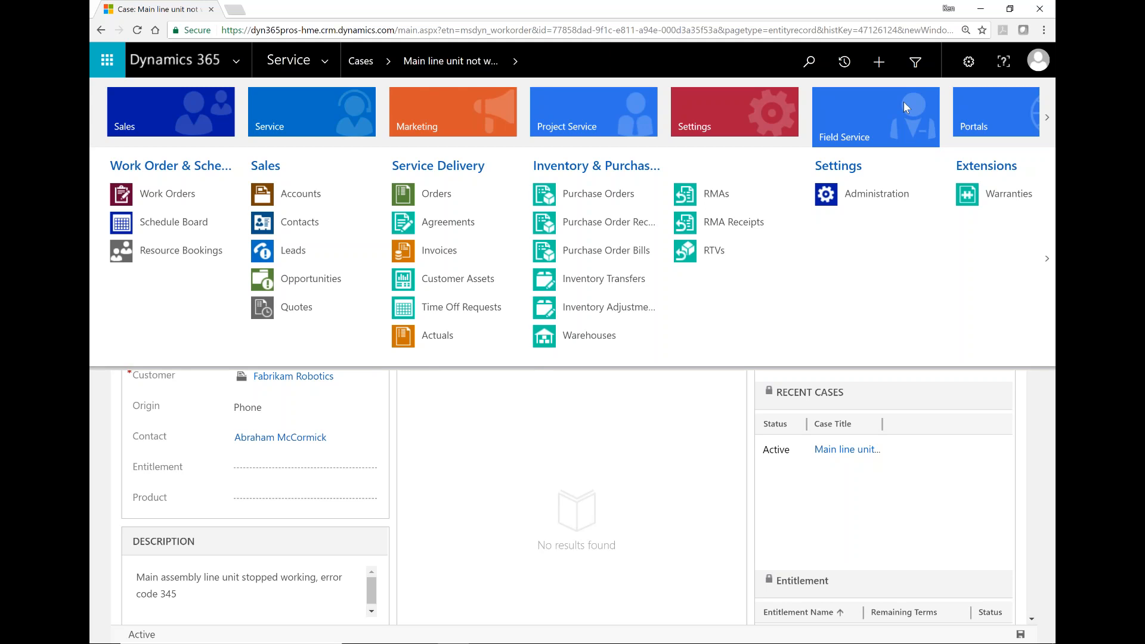
{"action": "left_click", "coordinate": [1047, 124]}
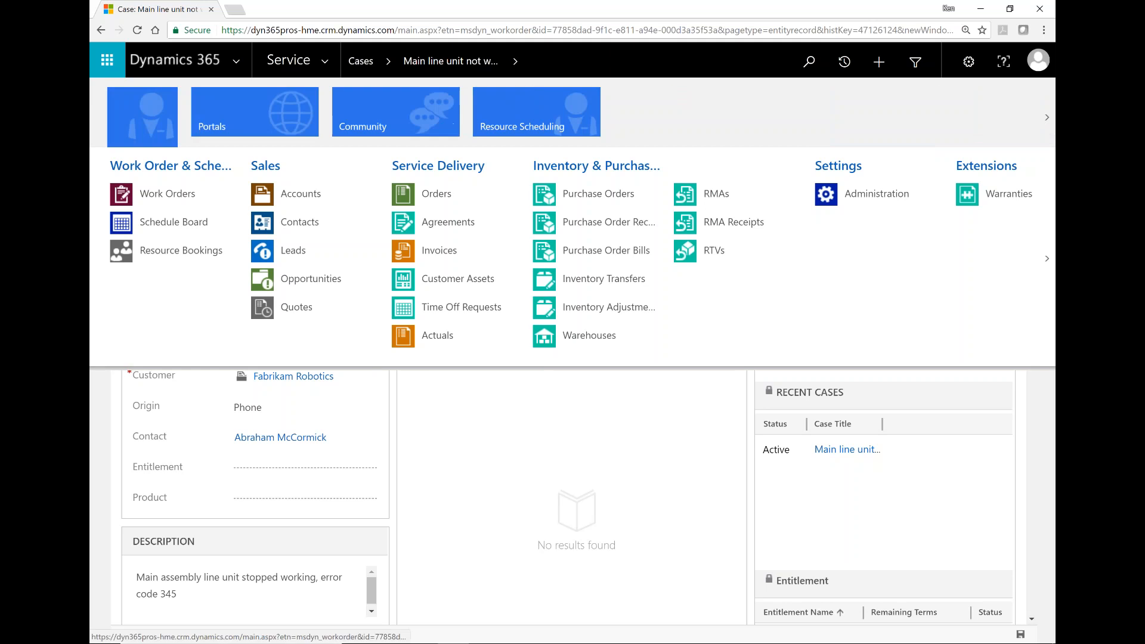
{"action": "left_click", "coordinate": [440, 122]}
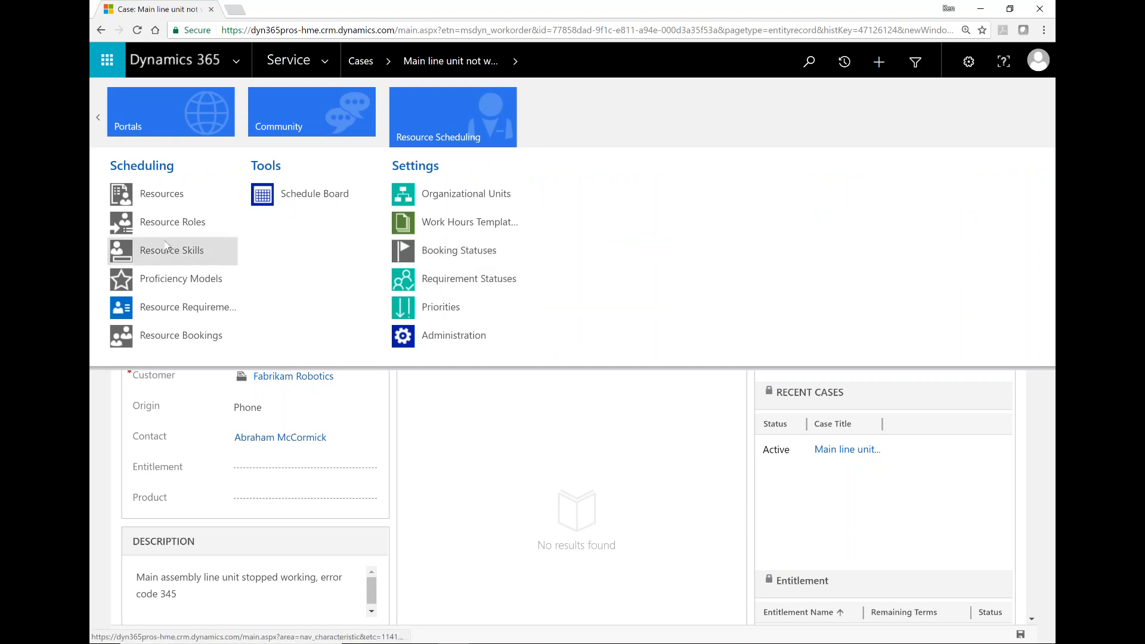
{"action": "left_click", "coordinate": [153, 200]}
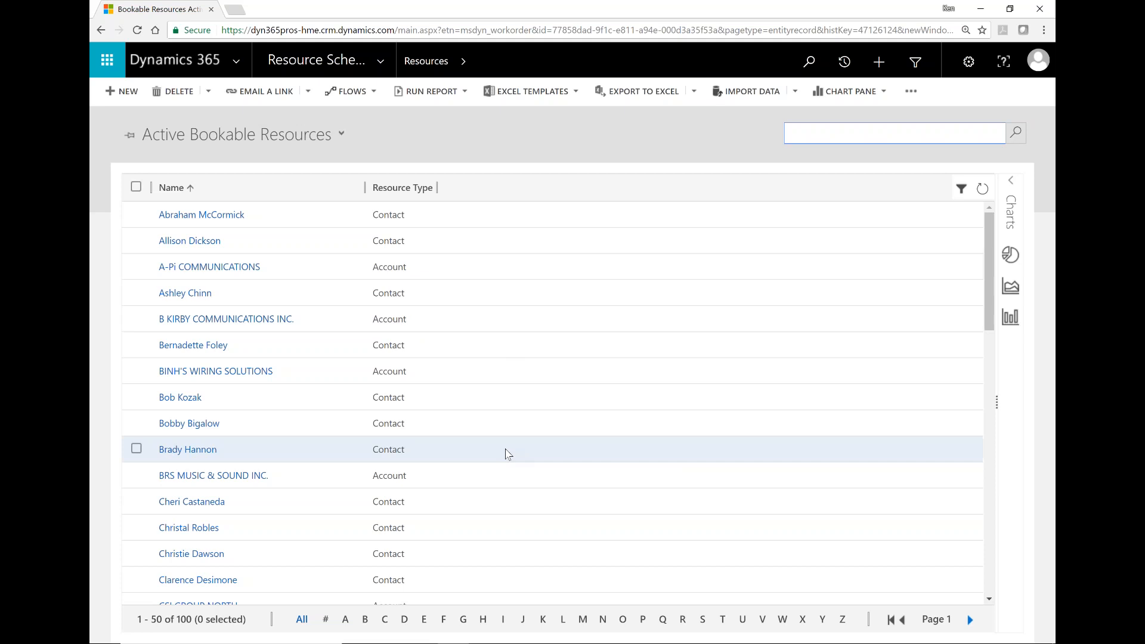
Step: Search bookable resources for the case owner's name and open their resource record
{"action": "scroll", "coordinate": [510, 453], "scroll_direction": "down", "scroll_amount": 8}
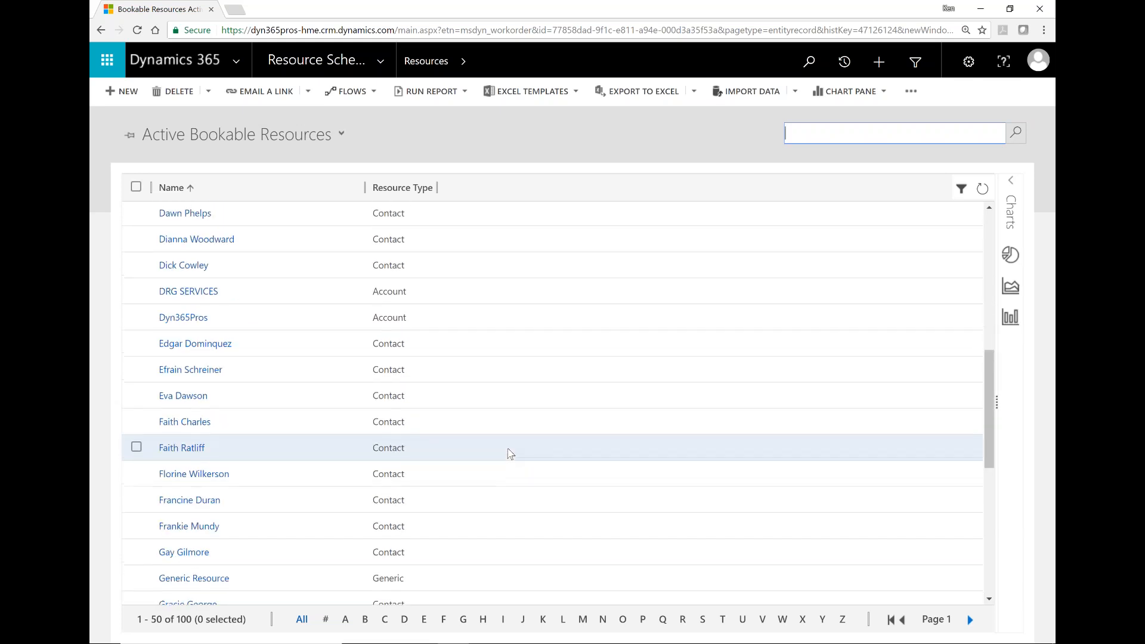
{"action": "scroll", "coordinate": [510, 454], "scroll_direction": "down", "scroll_amount": 4}
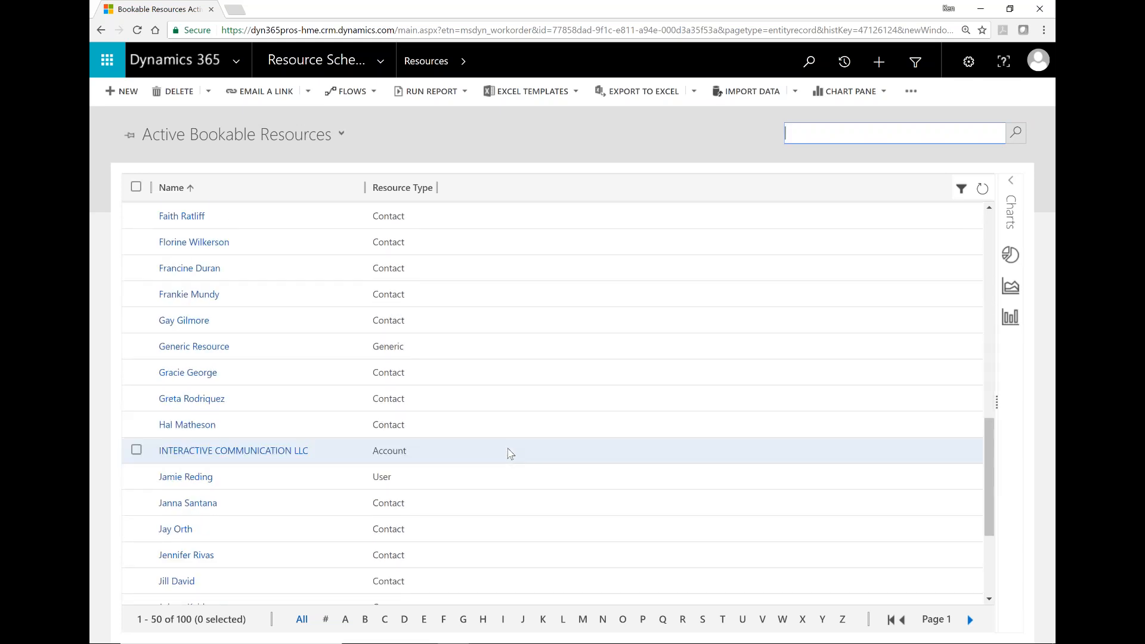
{"action": "scroll", "coordinate": [510, 454], "scroll_direction": "down", "scroll_amount": 3}
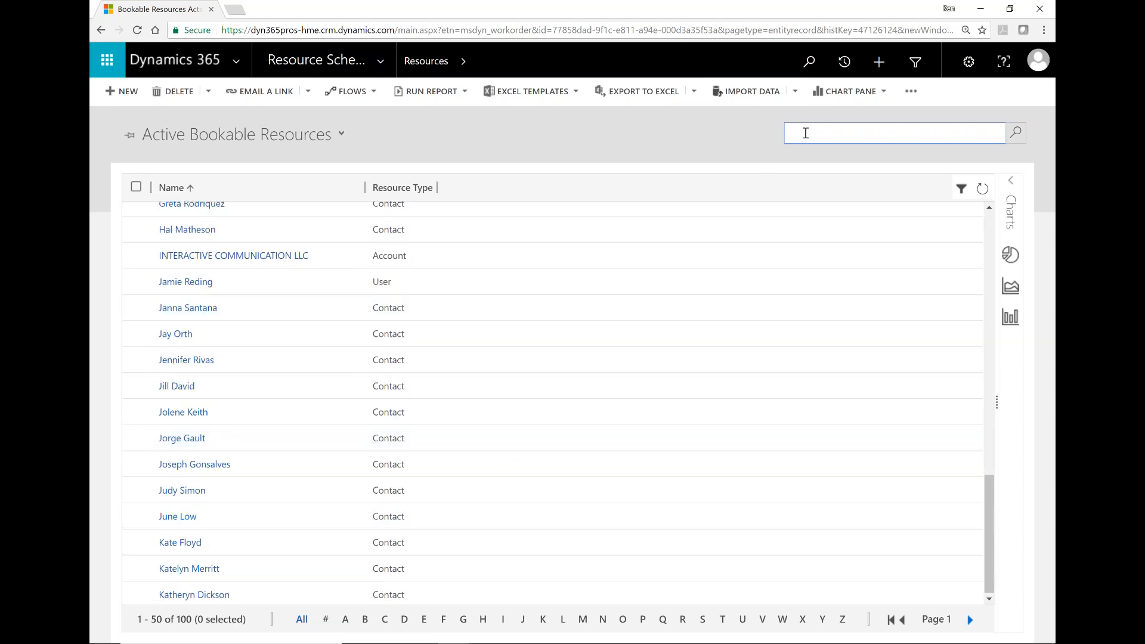
{"action": "left_click", "coordinate": [806, 133]}
{"action": "type", "text": "ken"}
{"action": "key", "text": "Return"}
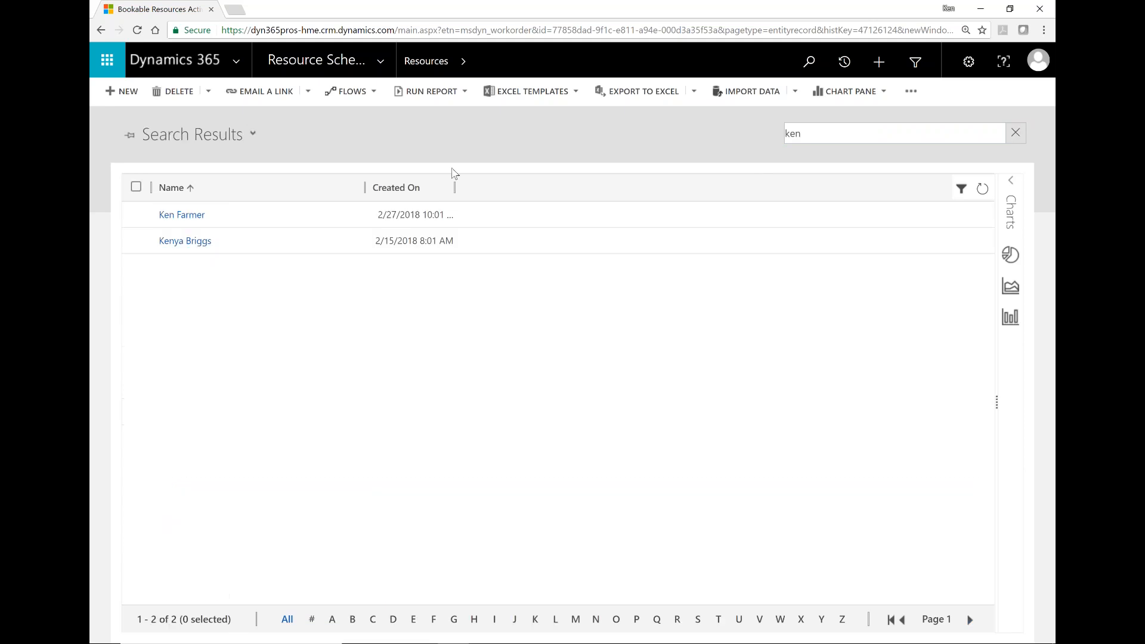
{"action": "left_click", "coordinate": [195, 216]}
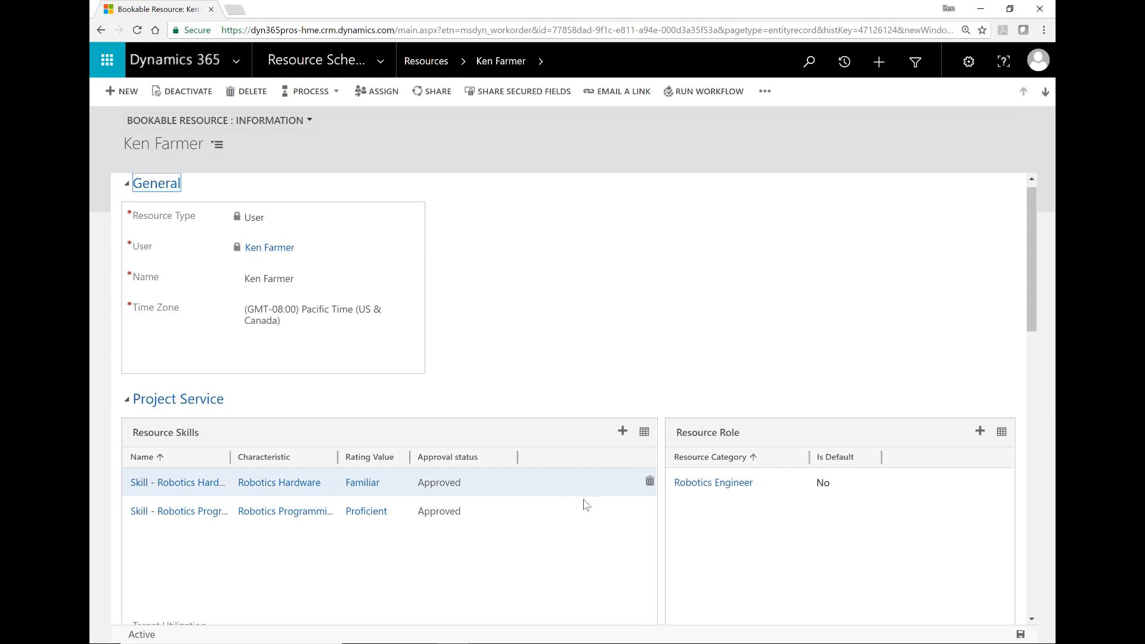
Step: Widen the Resource Skills Name column to show Robotics Hardware and Robotics Programming fully
{"action": "scroll", "coordinate": [588, 505], "scroll_direction": "down", "scroll_amount": 1}
{"action": "scroll", "coordinate": [592, 508], "scroll_direction": "down", "scroll_amount": 1}
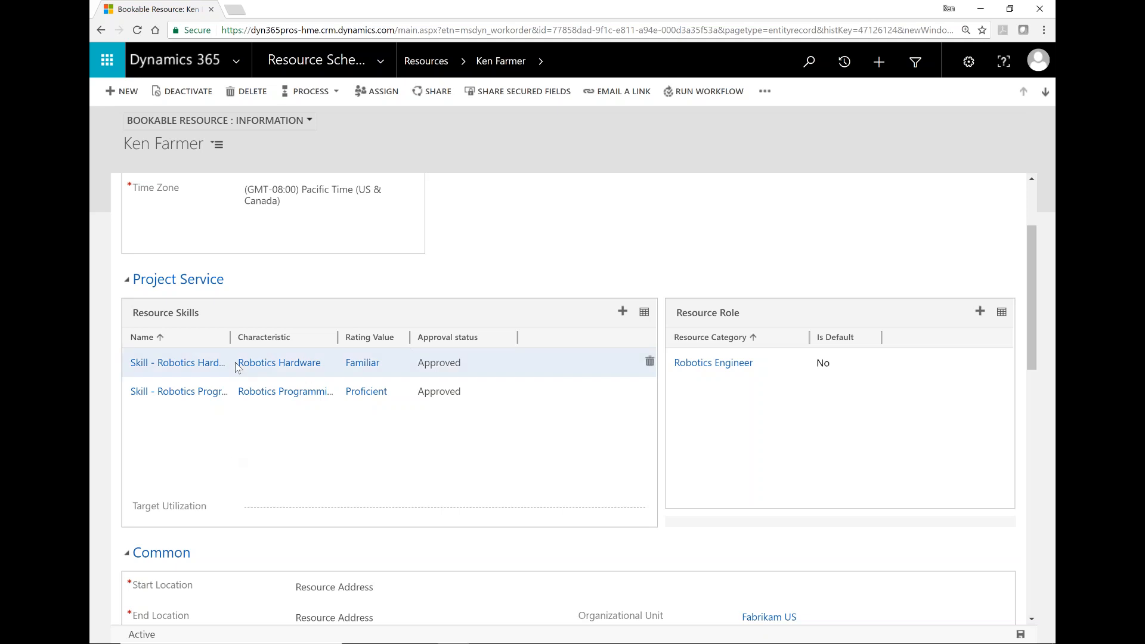
{"action": "left_click_drag", "start_coordinate": [230, 337], "coordinate": [274, 349]}
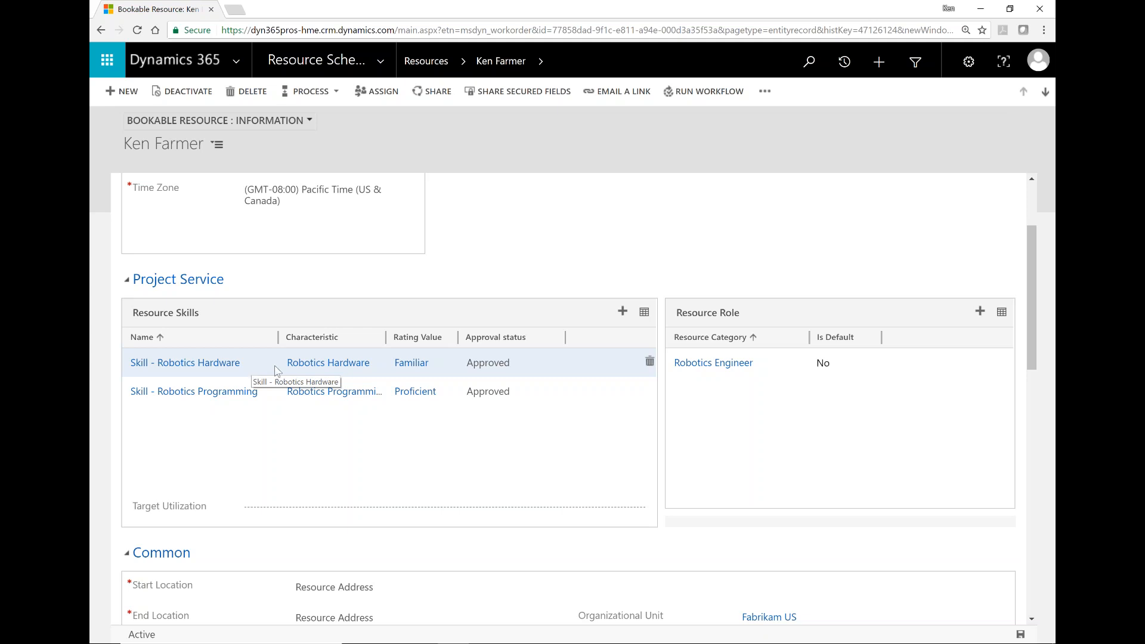
Step: Inspect the Robotics Hardware characteristic, keeping its type as Skill, then go back
{"action": "left_click", "coordinate": [219, 364]}
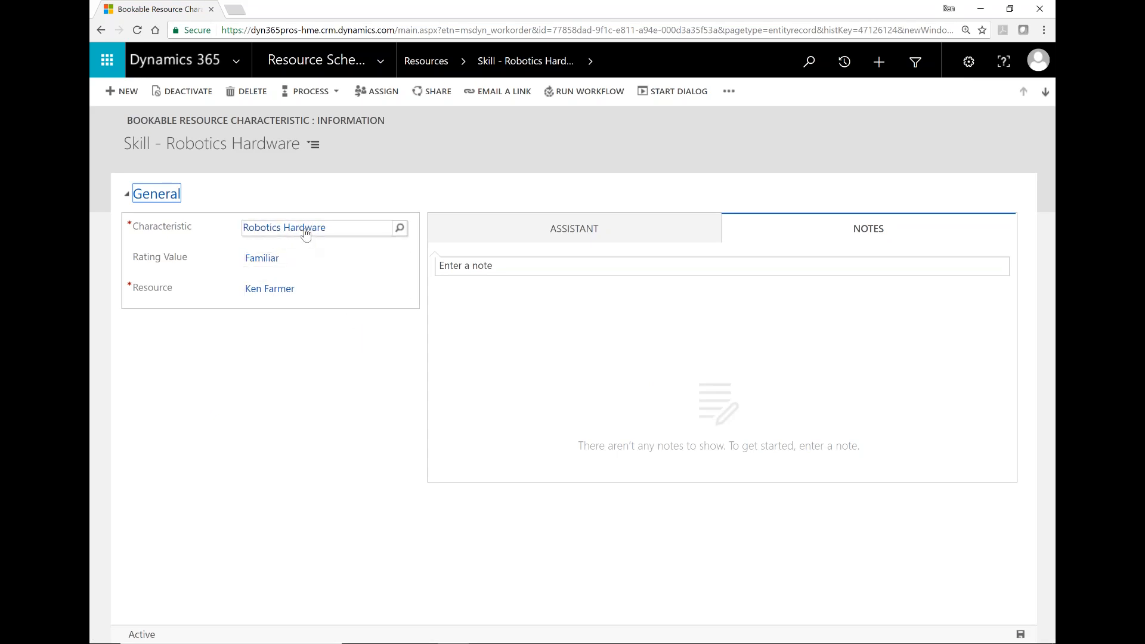
{"action": "left_click", "coordinate": [304, 229]}
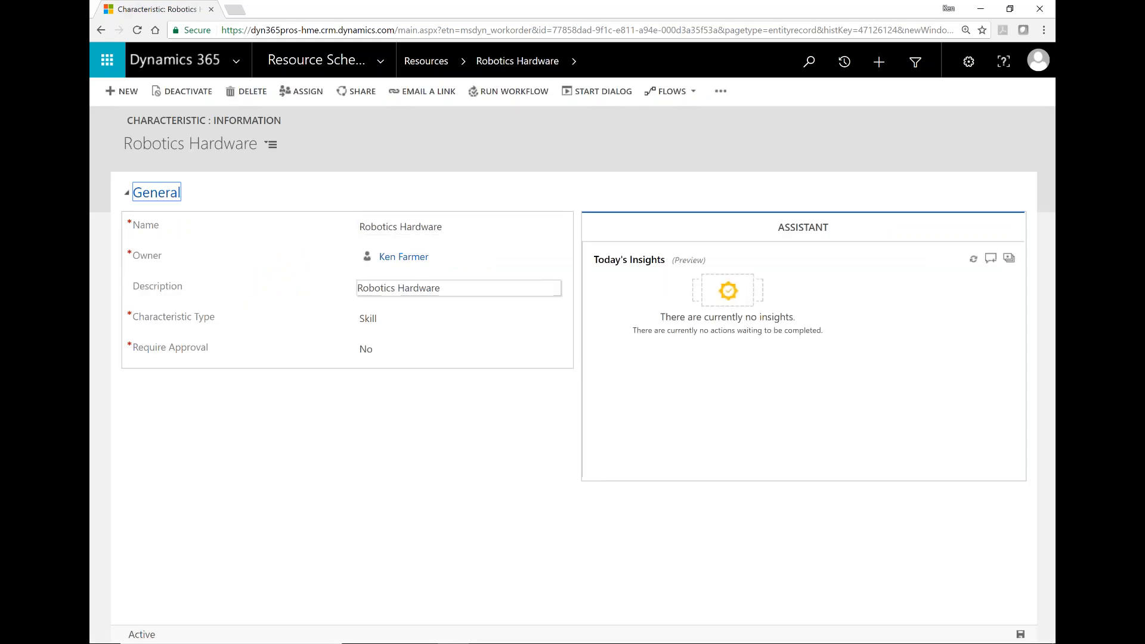
{"action": "left_click", "coordinate": [384, 321]}
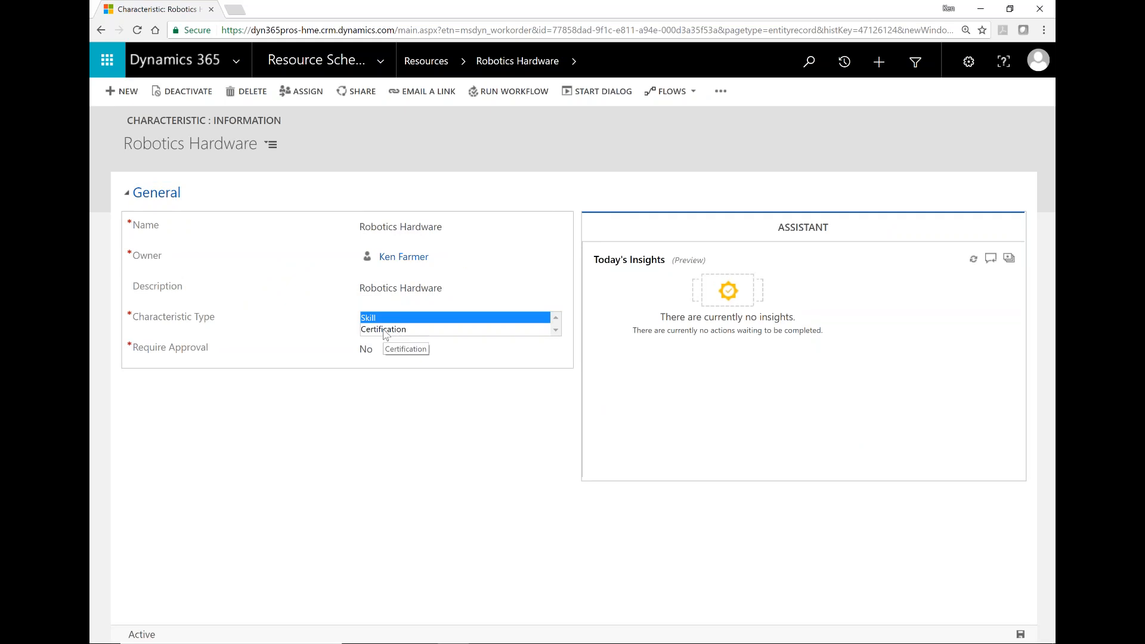
{"action": "left_click", "coordinate": [370, 391]}
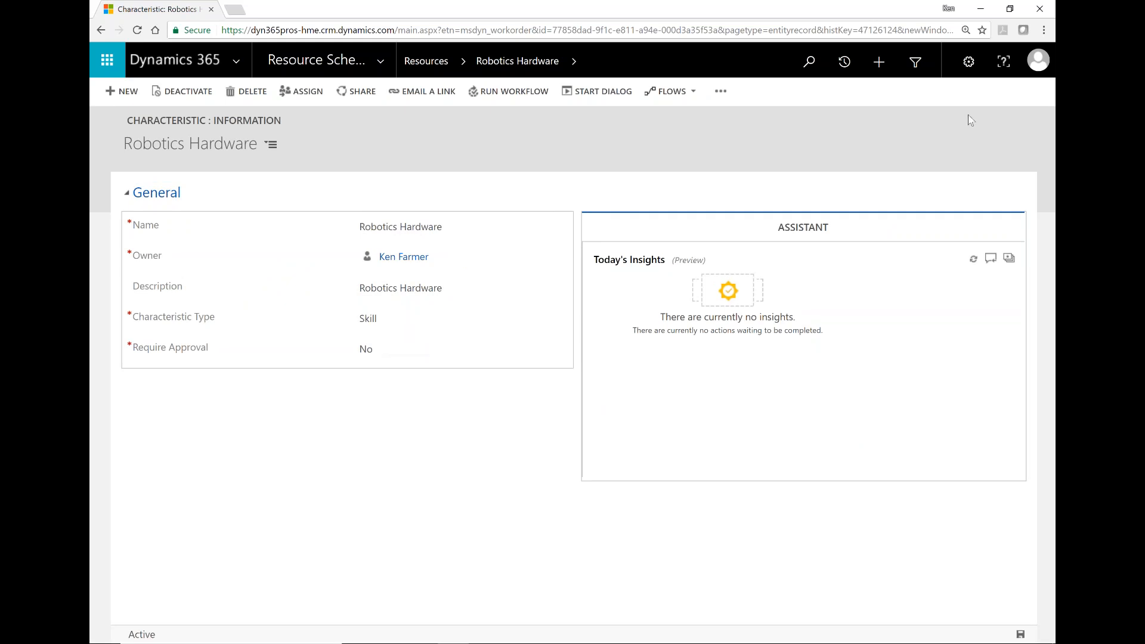
{"action": "left_click", "coordinate": [101, 30]}
Step: On the bookable resource record, keep End Location as Resource Address and scroll the form back up
{"action": "left_click", "coordinate": [100, 30]}
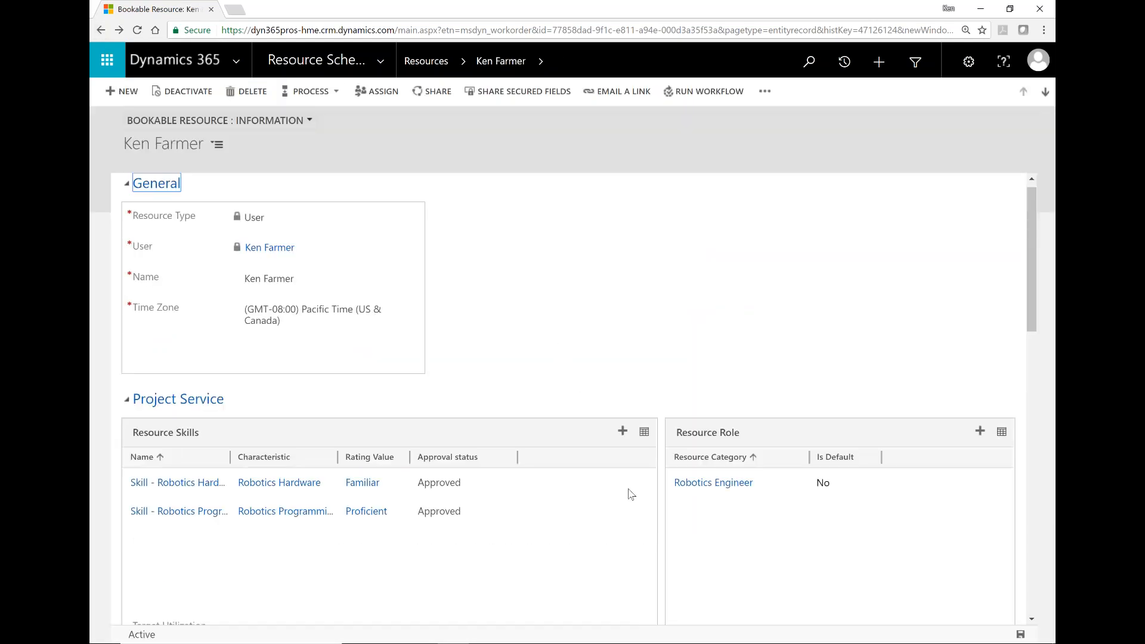
{"action": "scroll", "coordinate": [634, 555], "scroll_direction": "down", "scroll_amount": 4}
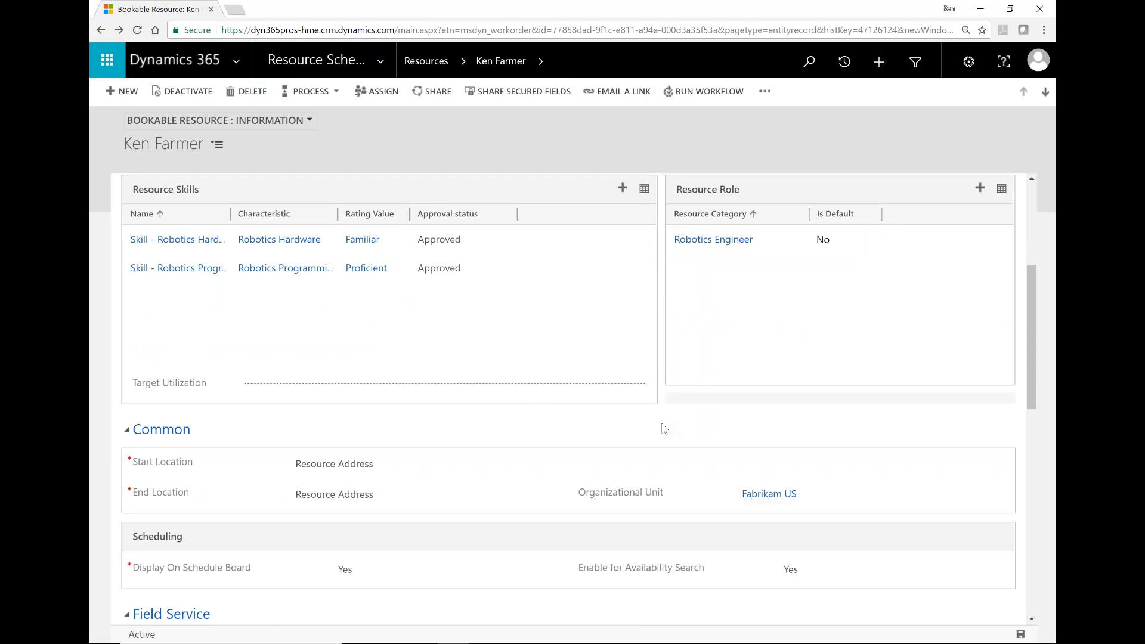
{"action": "scroll", "coordinate": [664, 430], "scroll_direction": "down", "scroll_amount": 3}
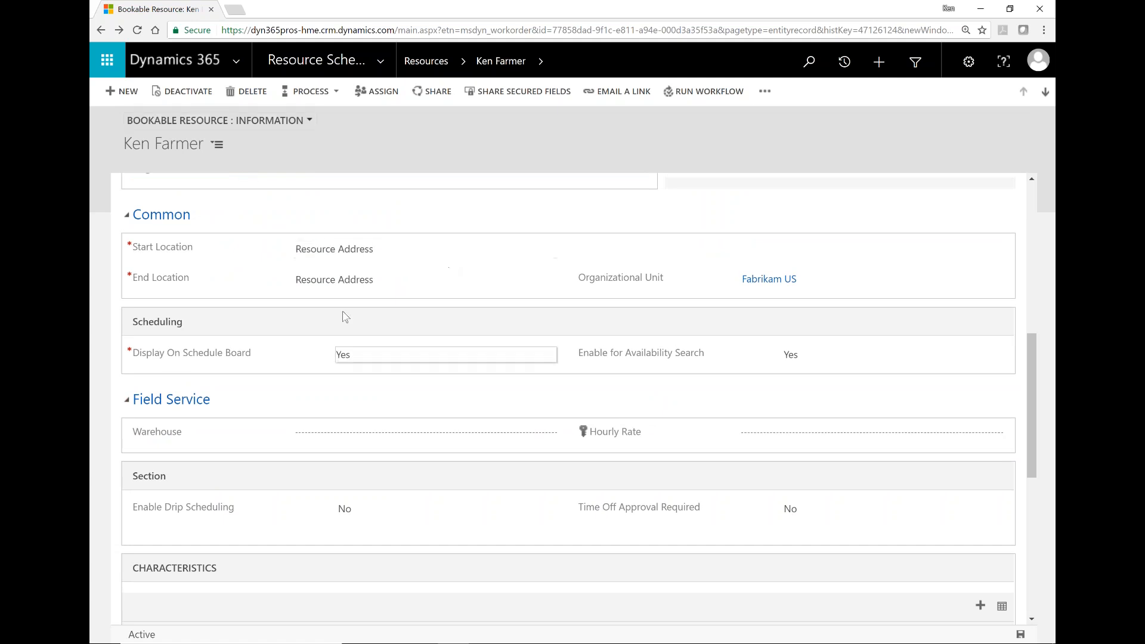
{"action": "left_click", "coordinate": [363, 281]}
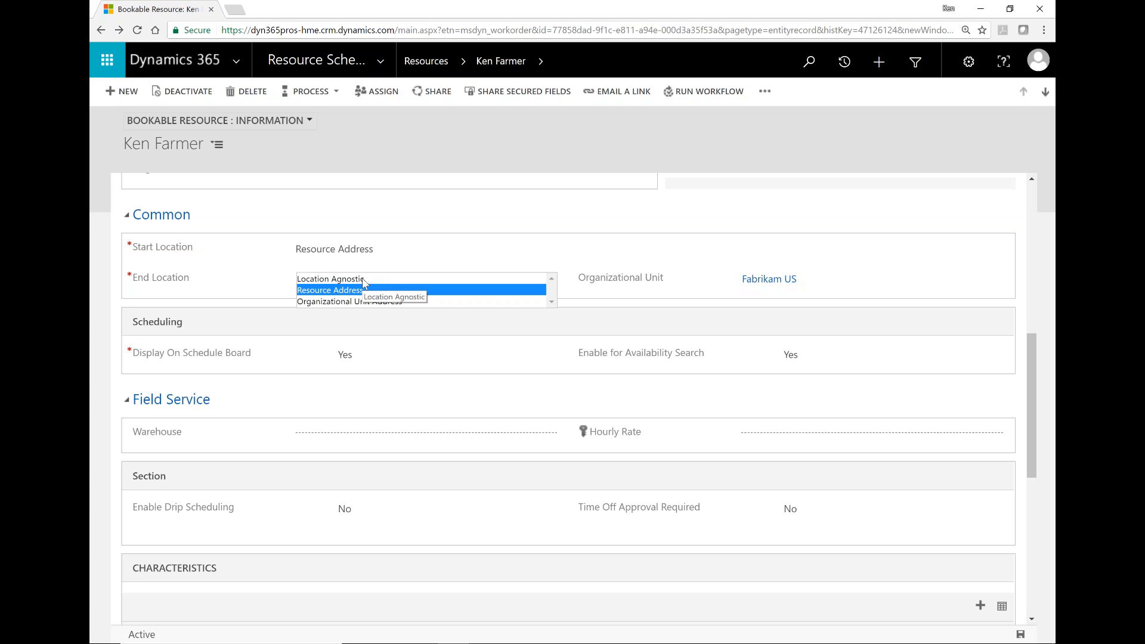
{"action": "left_click", "coordinate": [339, 312]}
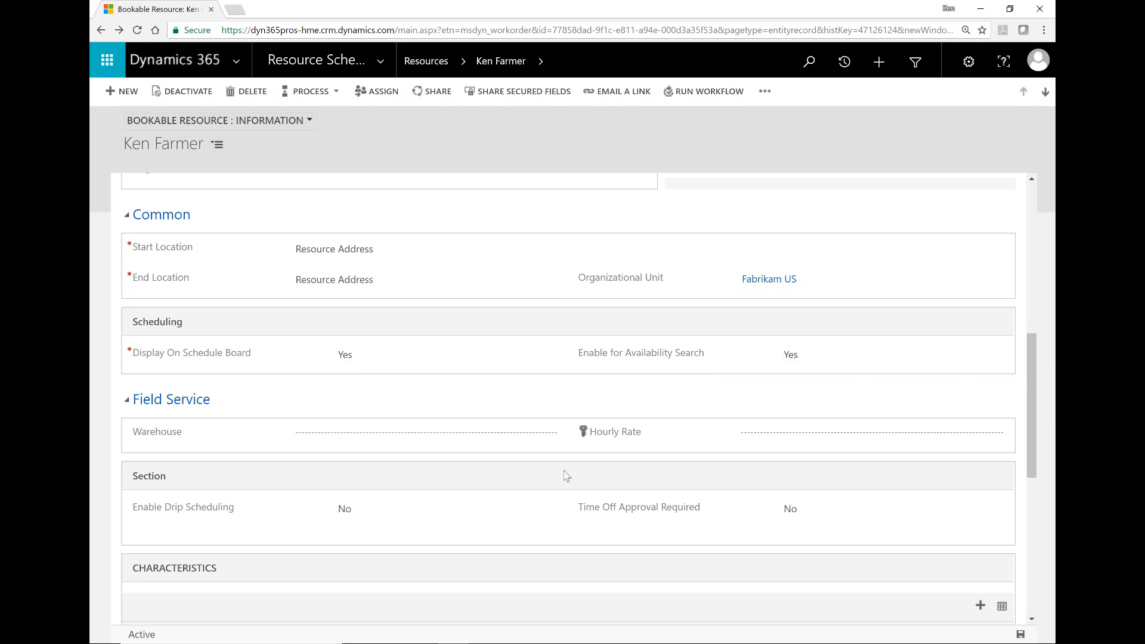
{"action": "scroll", "coordinate": [567, 475], "scroll_direction": "down", "scroll_amount": 2}
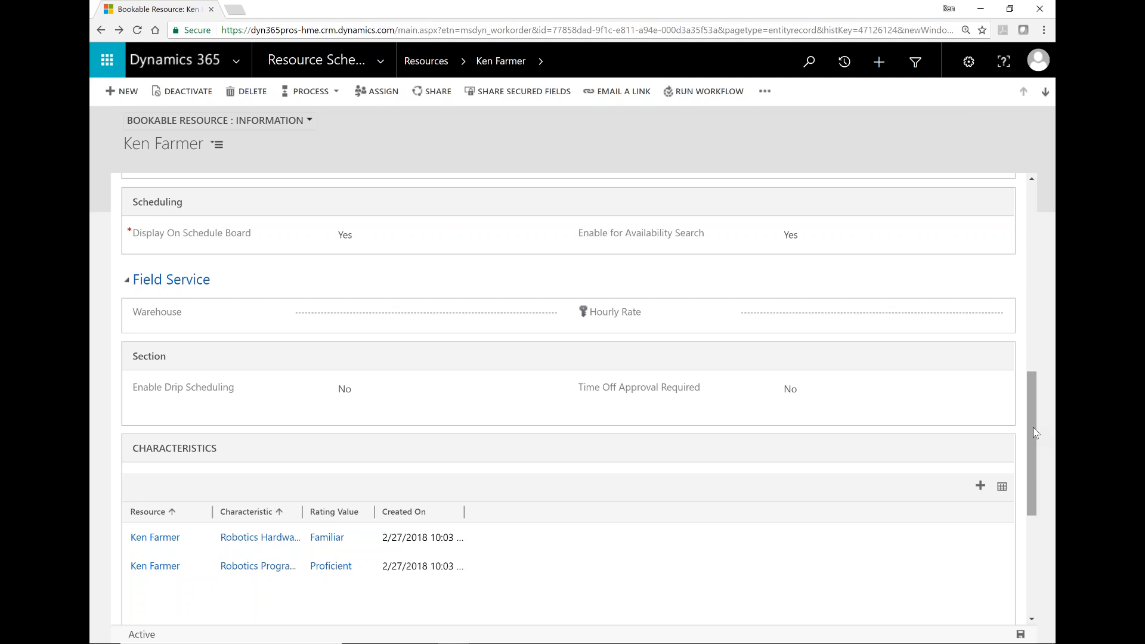
{"action": "left_click_drag", "start_coordinate": [1033, 428], "coordinate": [1041, 399]}
{"action": "left_click_drag", "start_coordinate": [1053, 335], "coordinate": [1055, 234]}
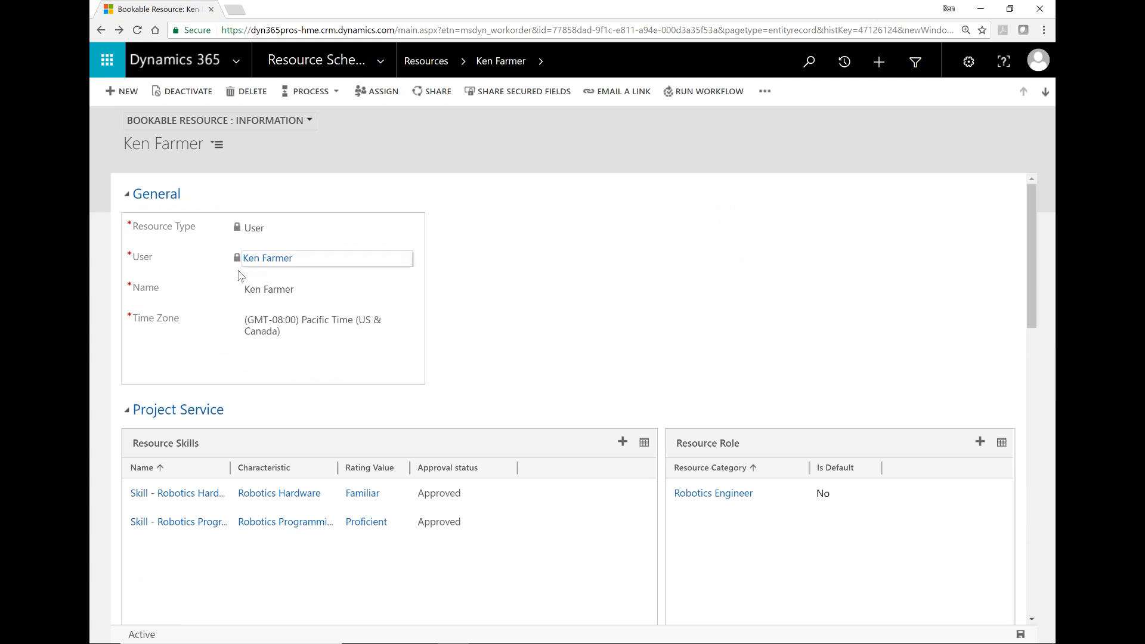
Step: Open Resource Skills from Resource Scheduling and scroll through the 33 active skill characteristics
{"action": "left_click", "coordinate": [337, 73]}
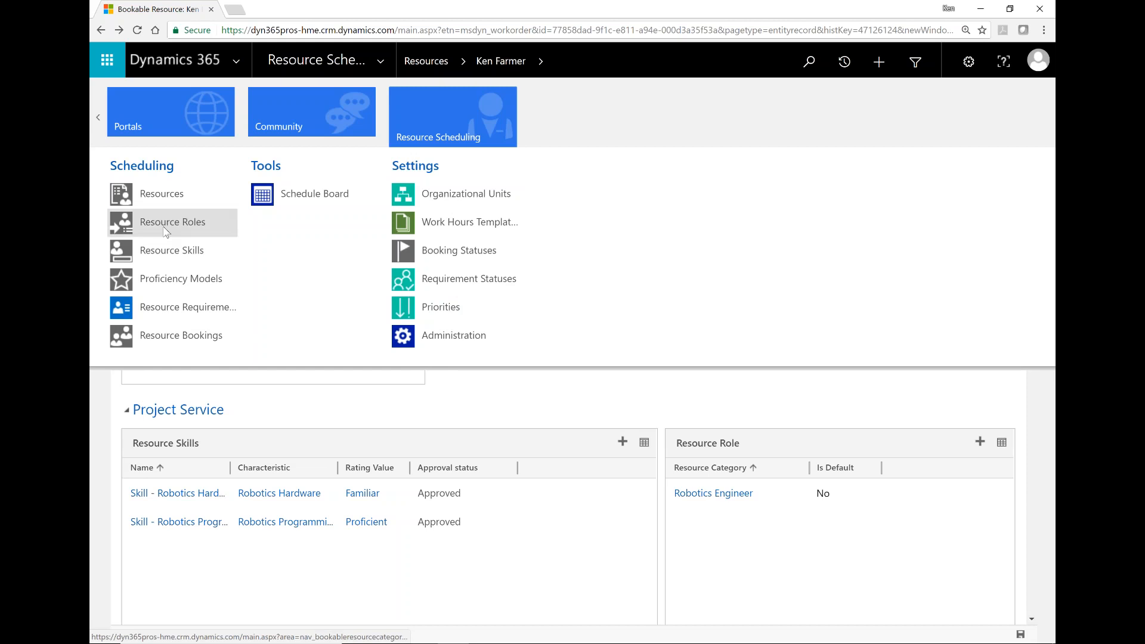
{"action": "left_click", "coordinate": [160, 252]}
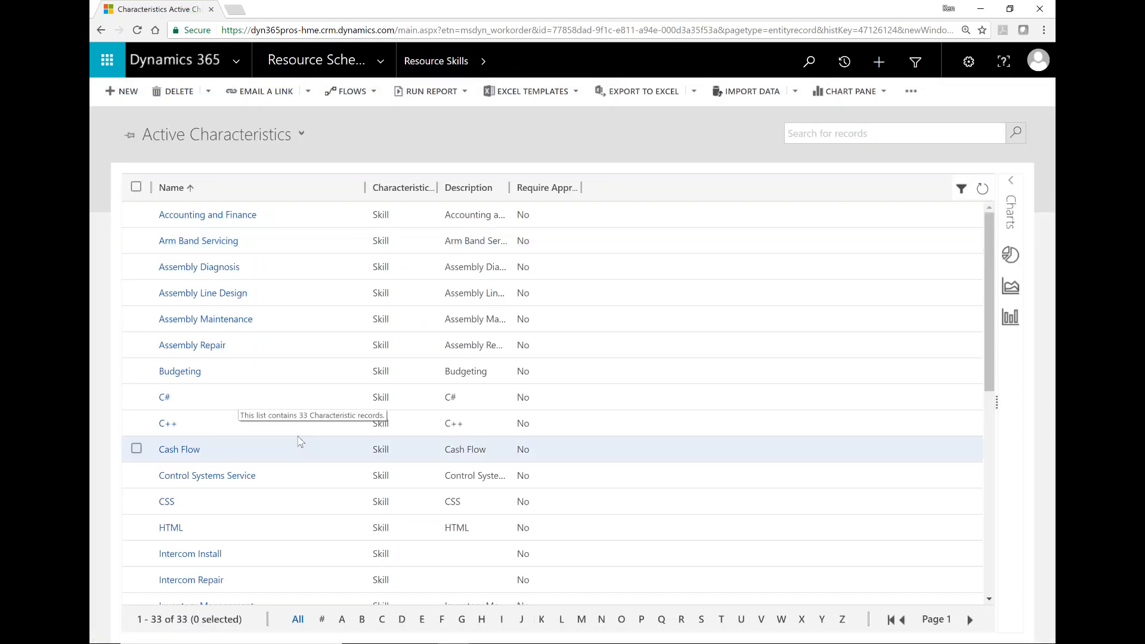
{"action": "scroll", "coordinate": [988, 388], "scroll_direction": "down", "scroll_amount": 2}
{"action": "scroll", "coordinate": [987, 388], "scroll_direction": "down", "scroll_amount": 5}
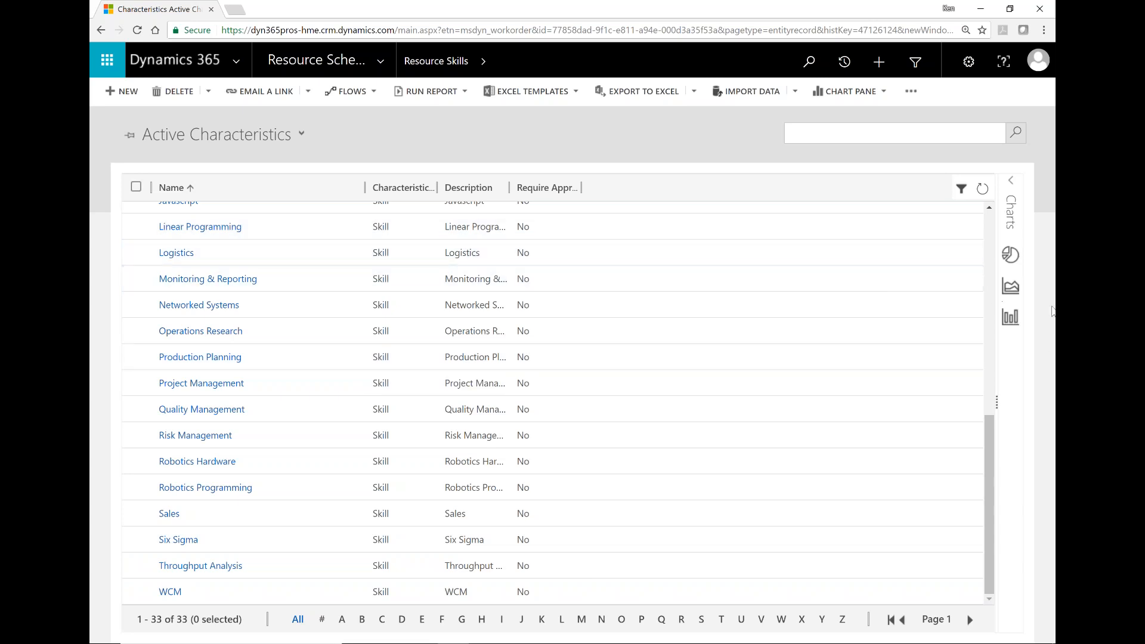
{"action": "left_click", "coordinate": [991, 223]}
{"action": "left_click", "coordinate": [991, 223]}
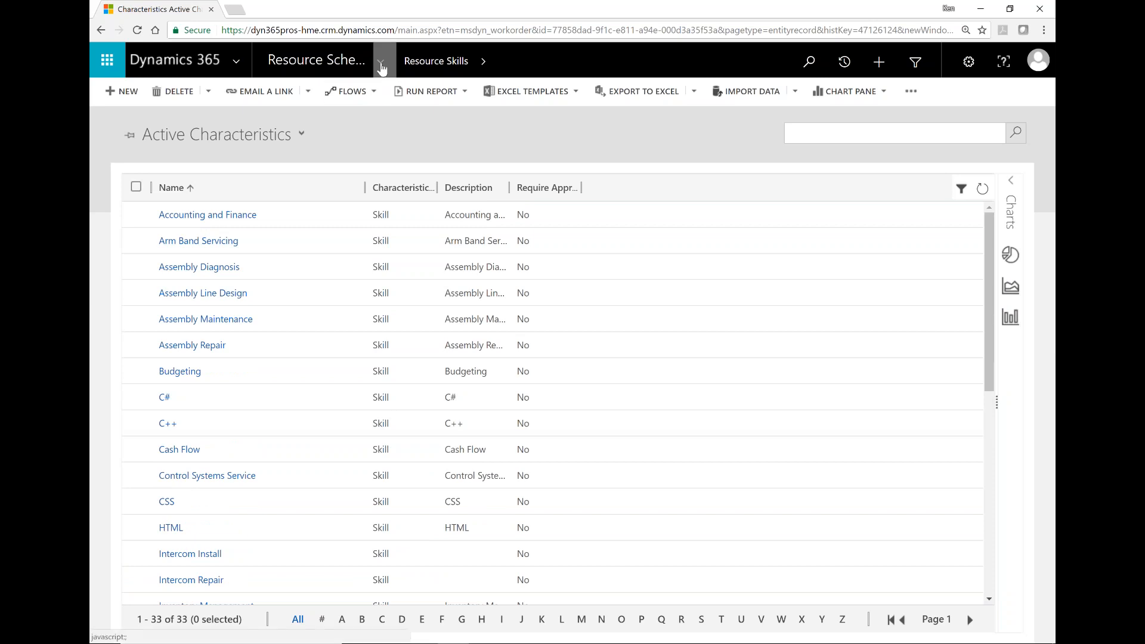
Step: Choose the Service tile and open Cases, showing the six In Progress cases
{"action": "left_click", "coordinate": [379, 60]}
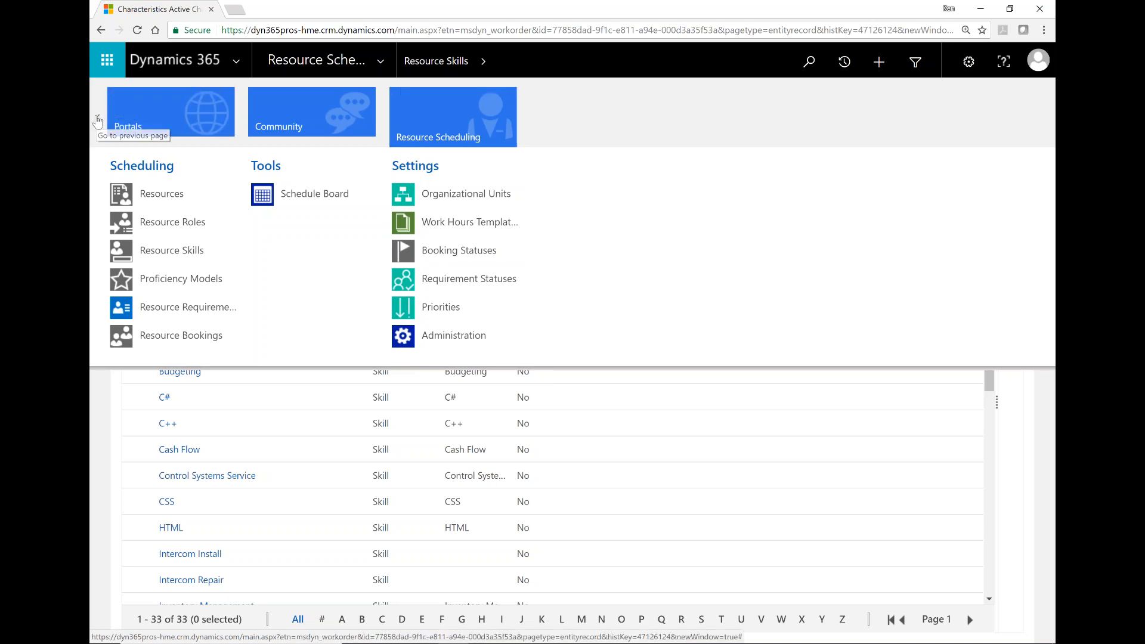
{"action": "left_click", "coordinate": [98, 121]}
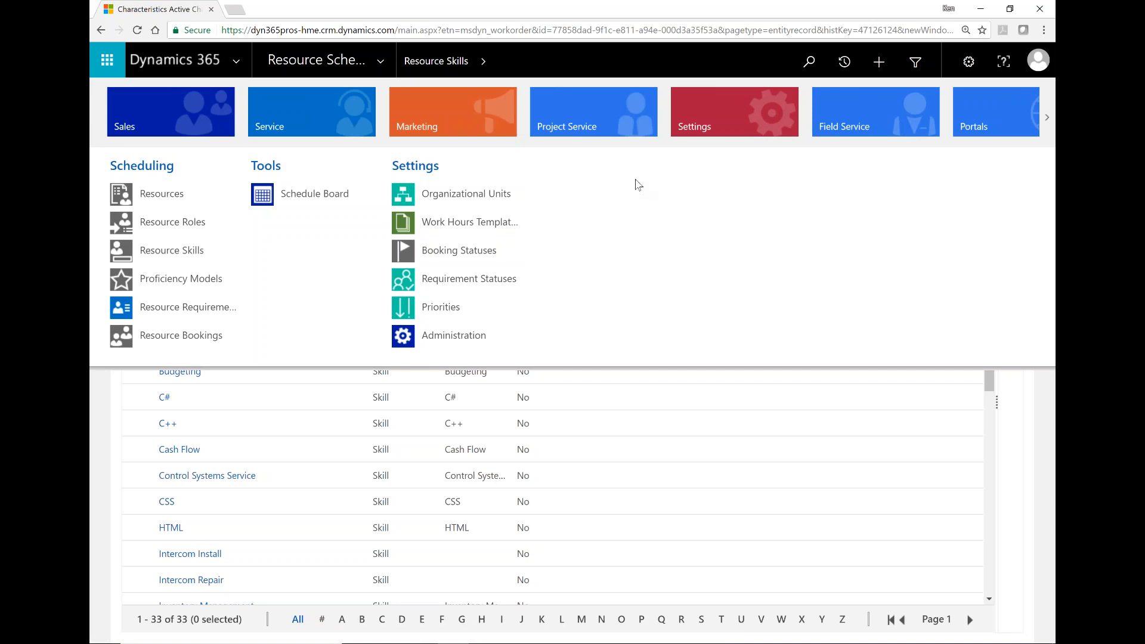
{"action": "left_click", "coordinate": [289, 106]}
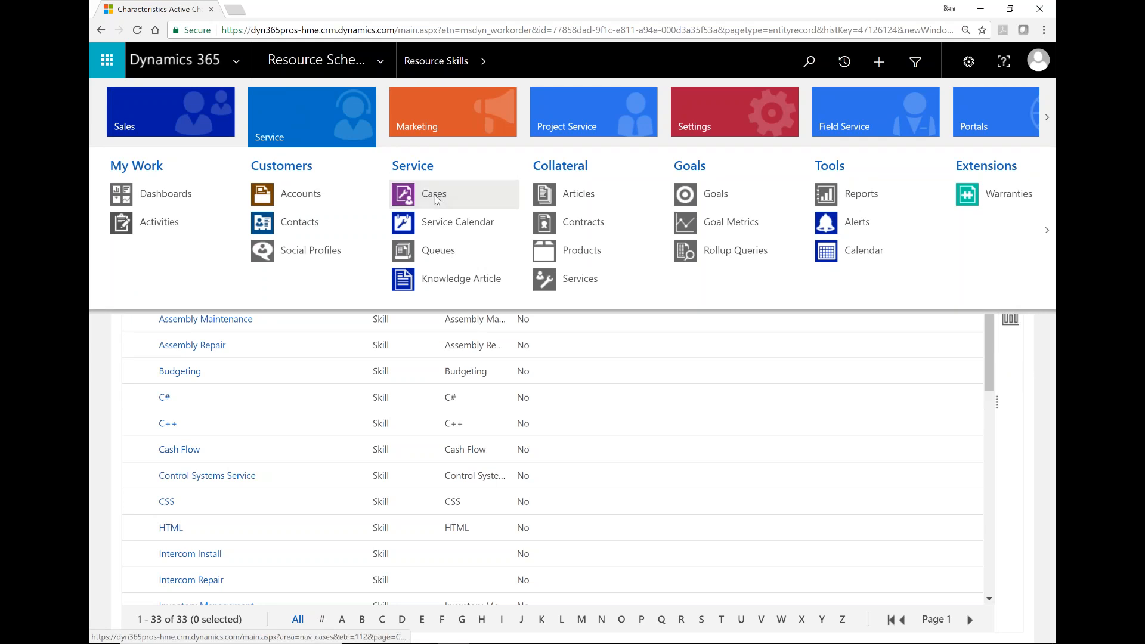
{"action": "left_click", "coordinate": [435, 198]}
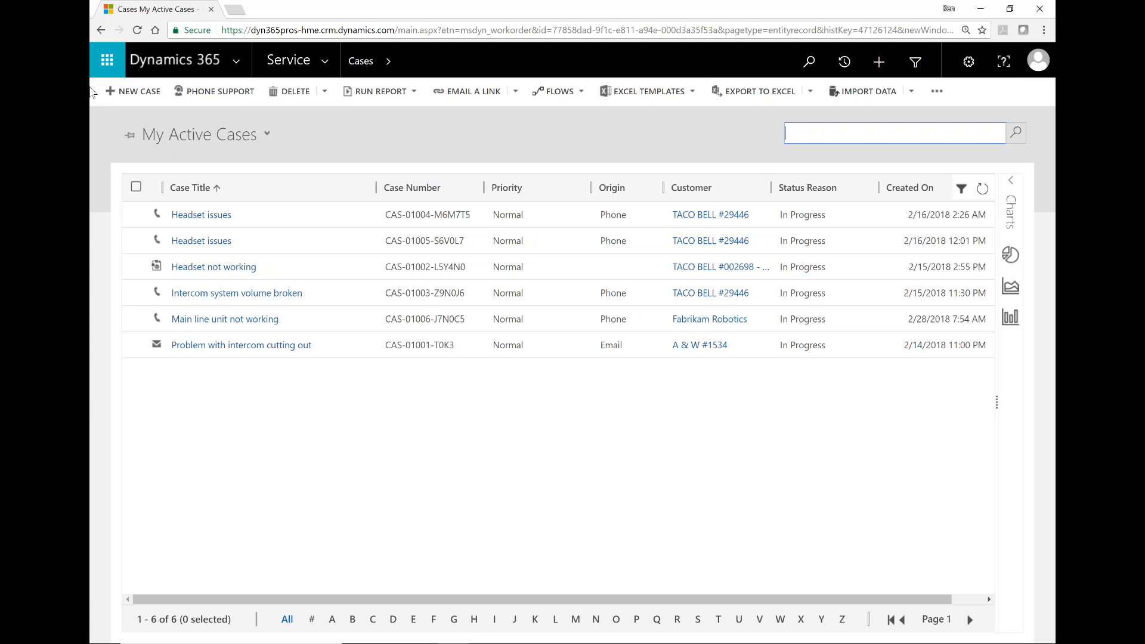
Step: Start a new case and set its customer to Adventure Works Electronics by searching 'adventure'
{"action": "left_click", "coordinate": [136, 91]}
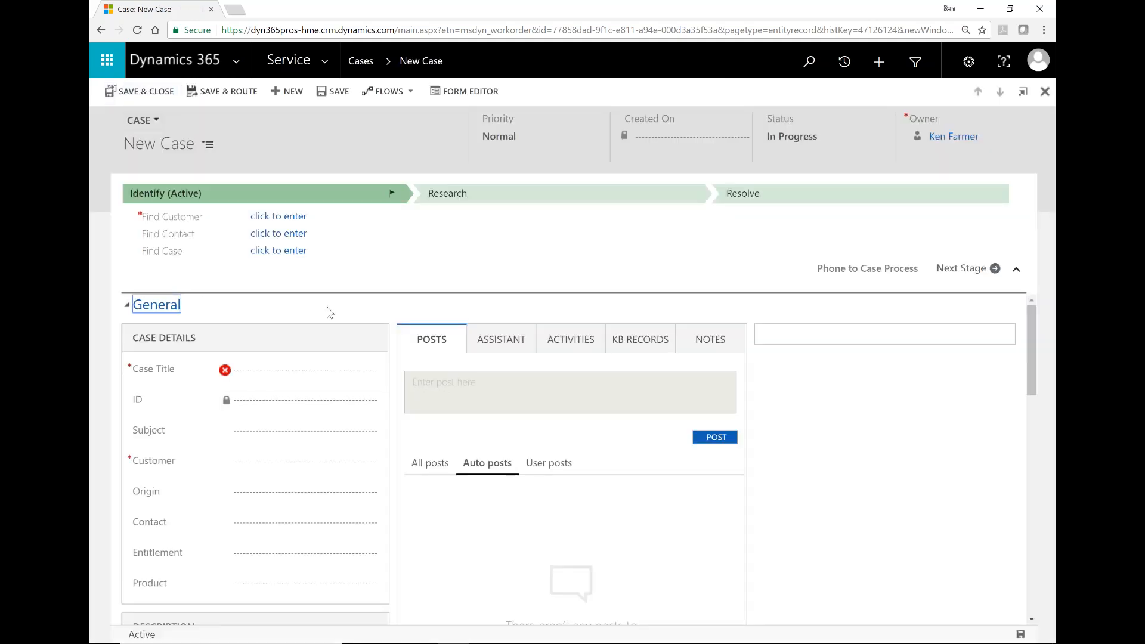
{"action": "left_click", "coordinate": [265, 373]}
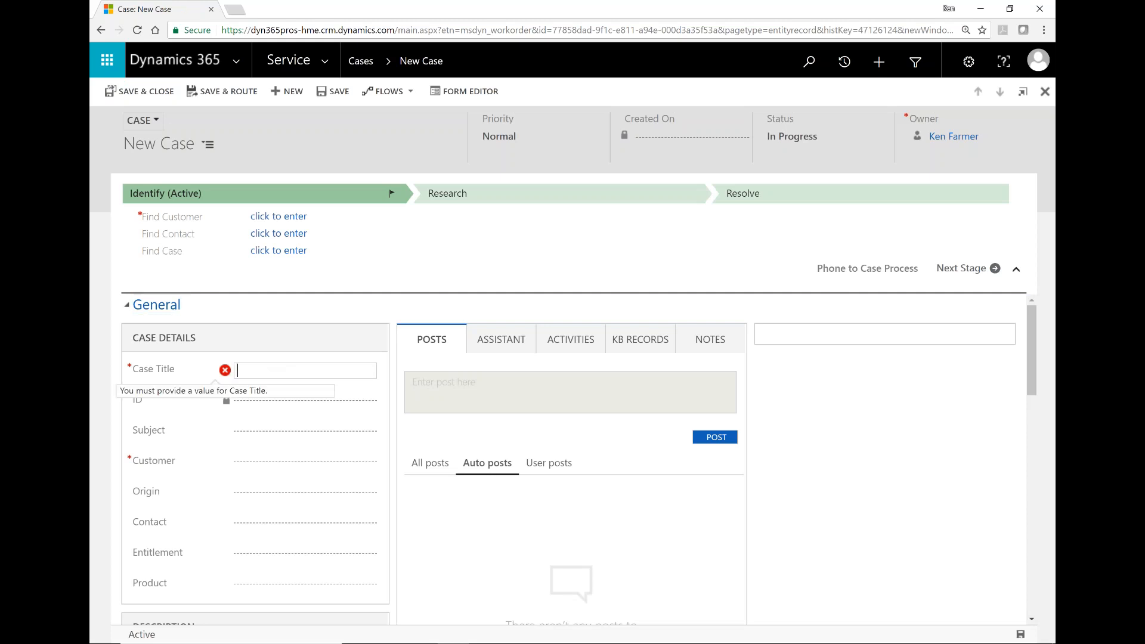
{"action": "left_click", "coordinate": [263, 463]}
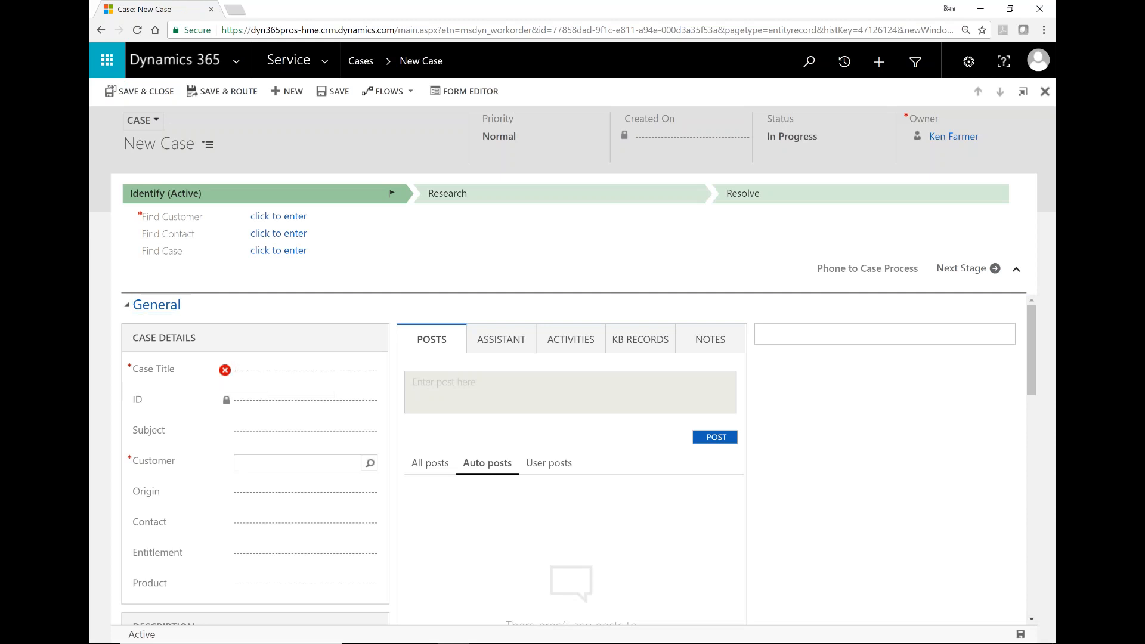
{"action": "type", "text": "adventure"}
{"action": "key", "text": "Tab"}
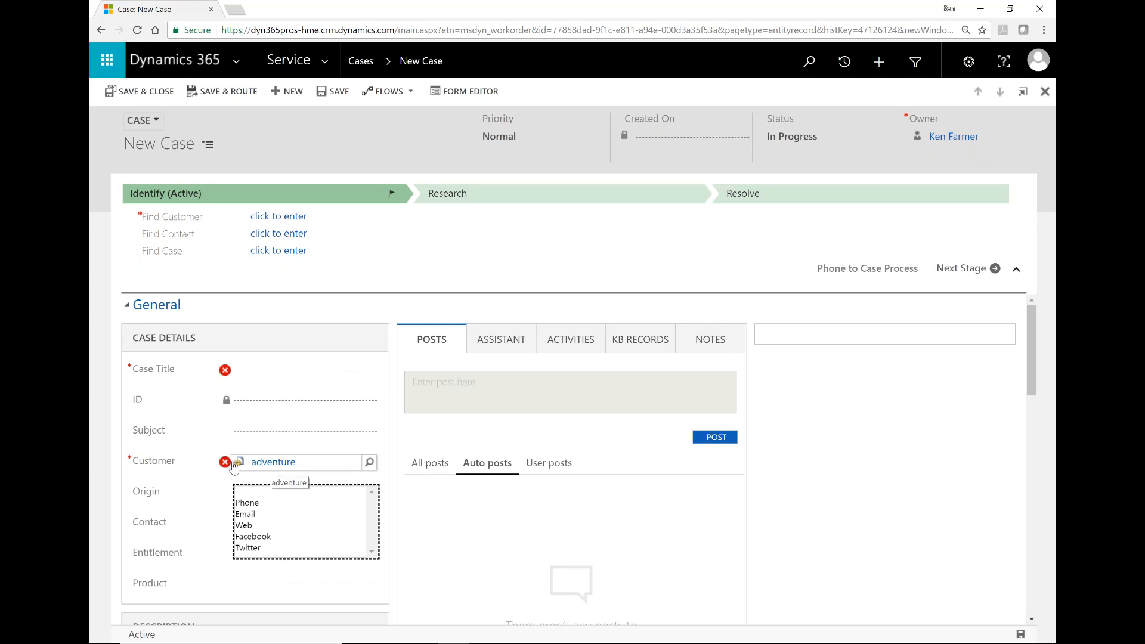
{"action": "left_click", "coordinate": [270, 465]}
{"action": "left_click", "coordinate": [269, 465]}
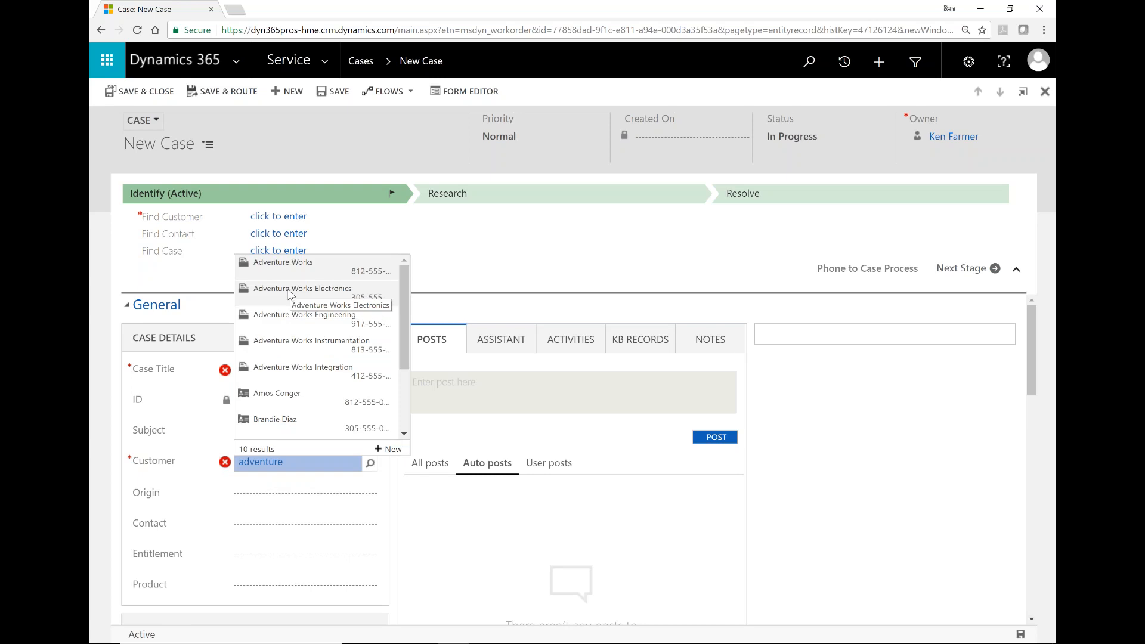
{"action": "left_click", "coordinate": [289, 292]}
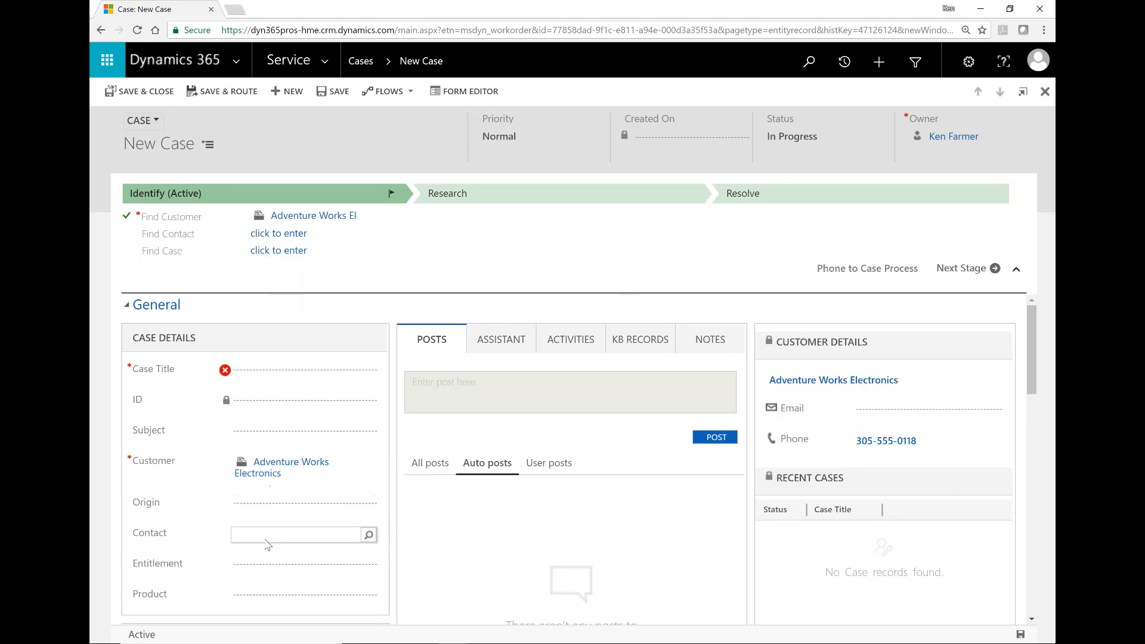
{"action": "left_click", "coordinate": [266, 537]}
Step: Link the customer's only contact person to the case through the Contact lookup
{"action": "left_click", "coordinate": [370, 537]}
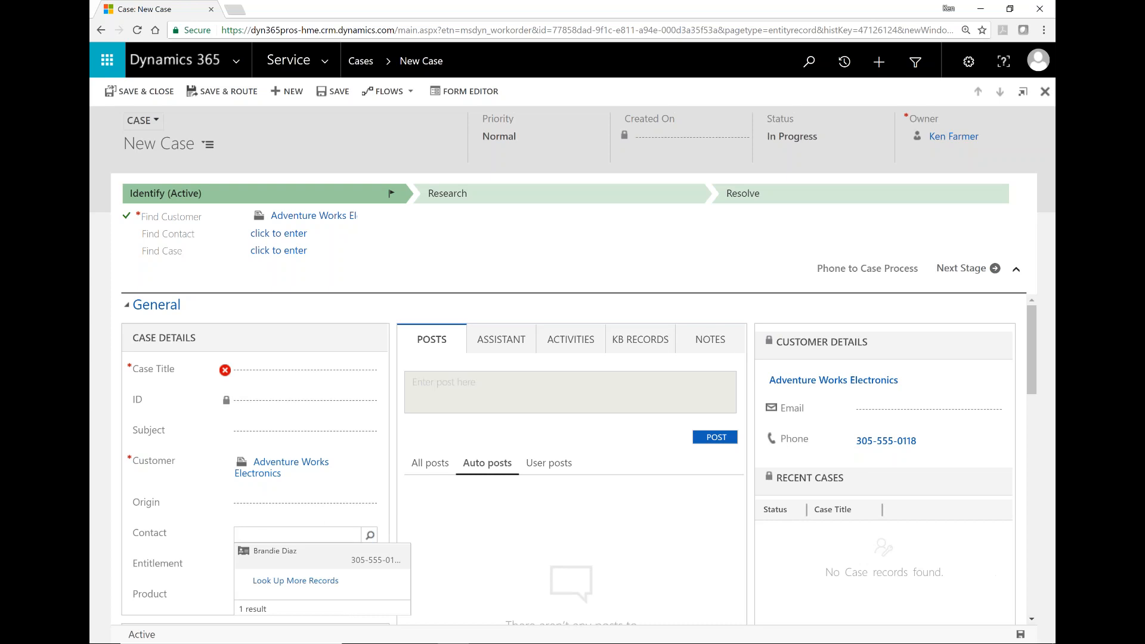
{"action": "left_click", "coordinate": [276, 552]}
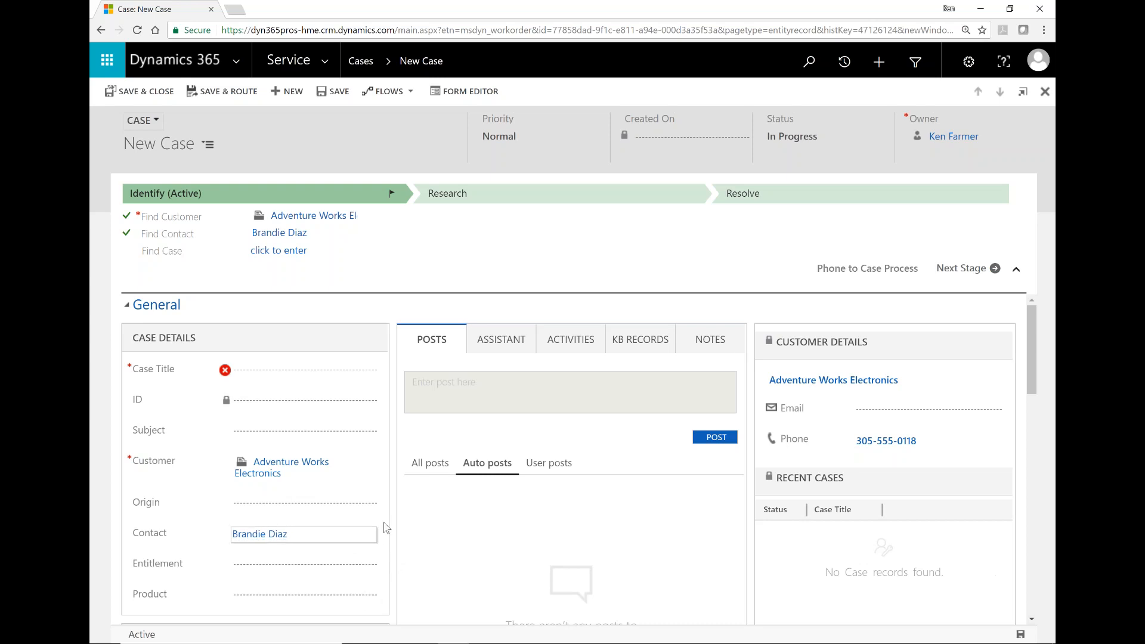
{"action": "left_click", "coordinate": [251, 376]}
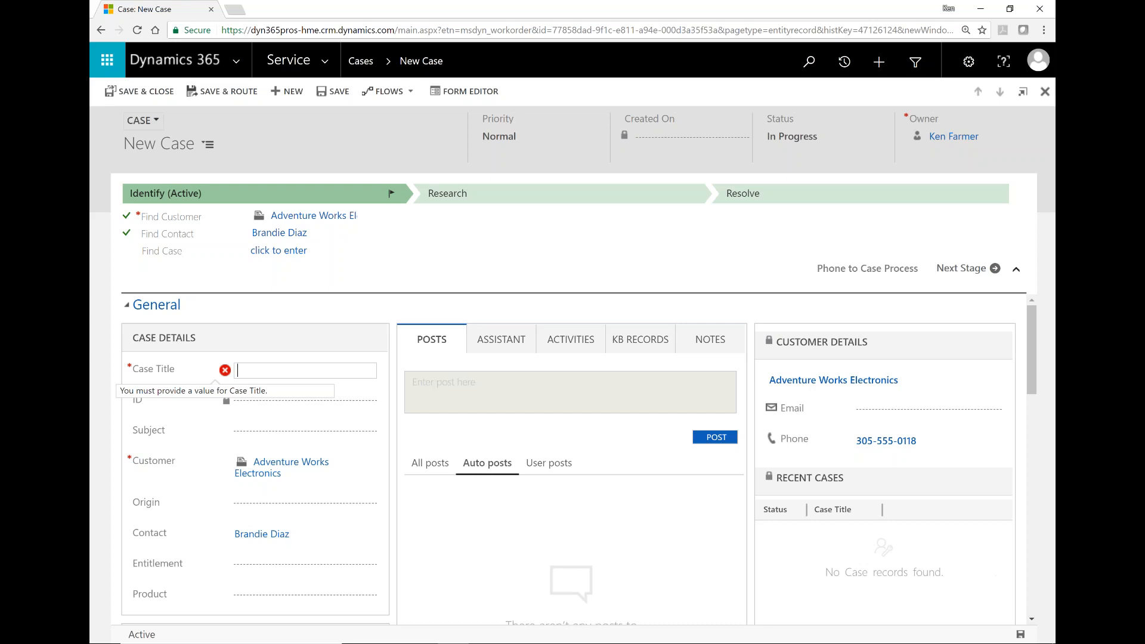
Step: Enter 'Assembly line 2 control unit broken' as the case title
{"action": "type", "text": "Assembly"}
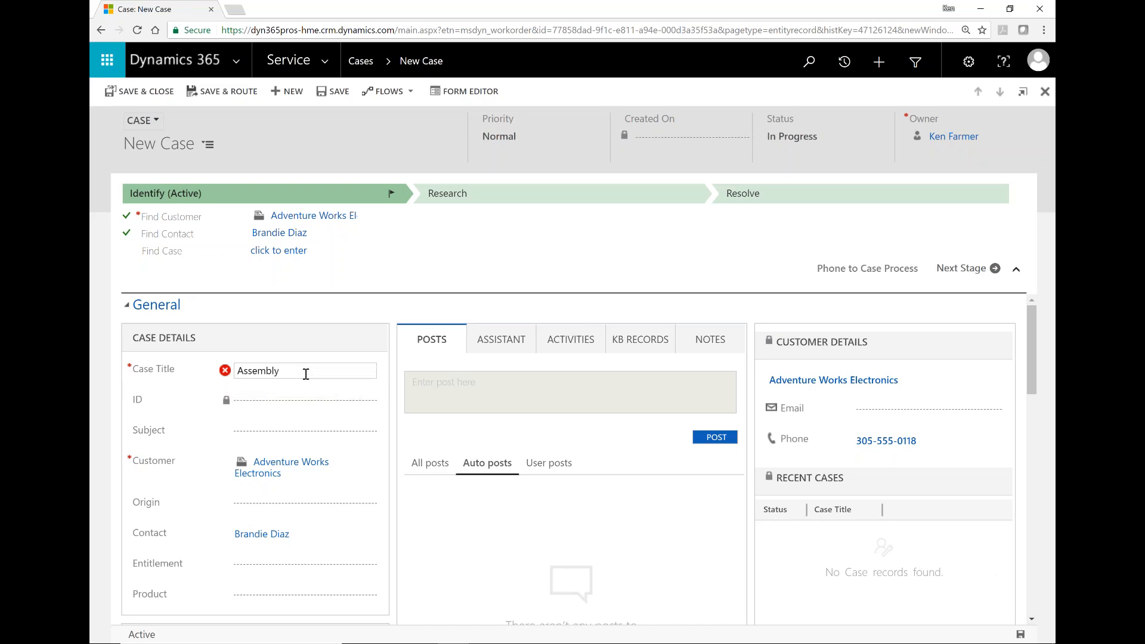
{"action": "type", "text": "line 2 control unit broken"}
{"action": "key", "text": "Tab"}
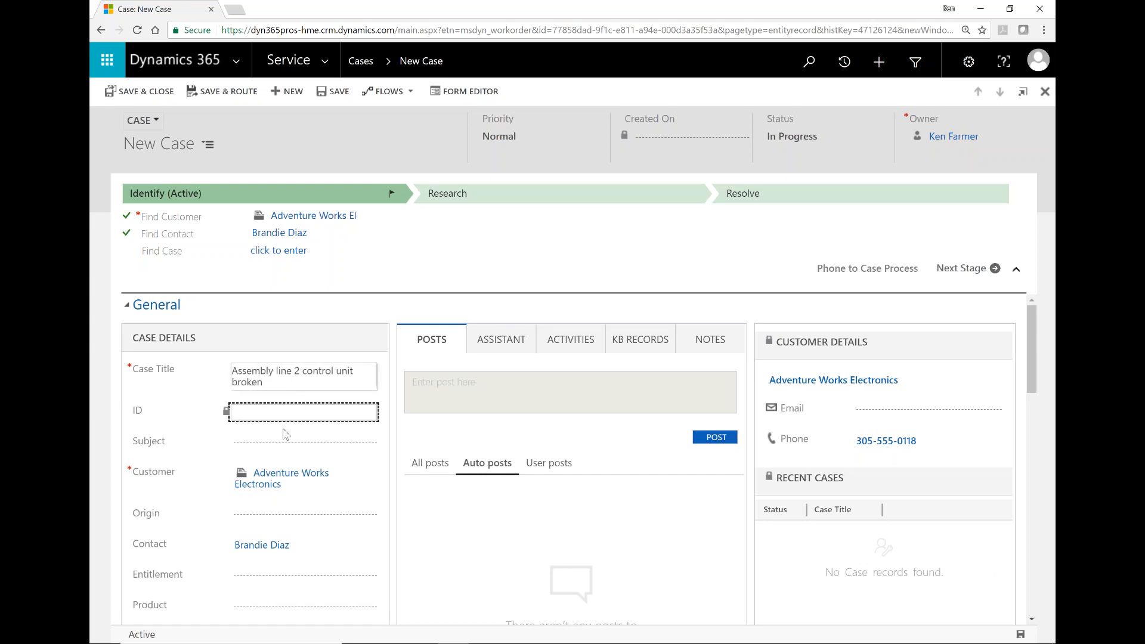
{"action": "left_click", "coordinate": [287, 446]}
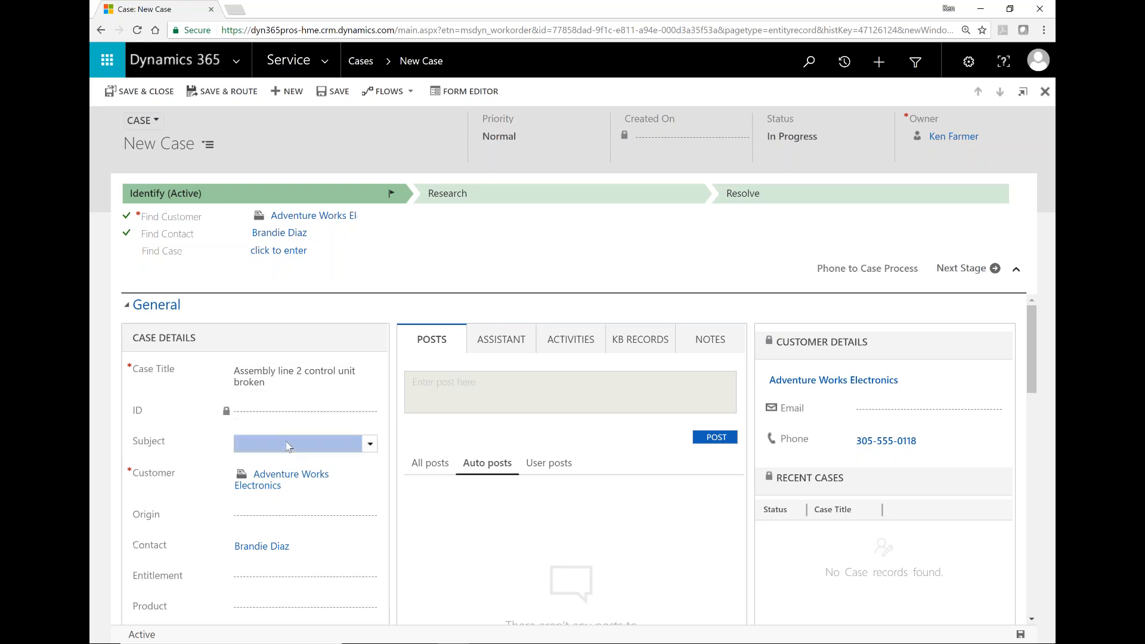
{"action": "left_click", "coordinate": [370, 444]}
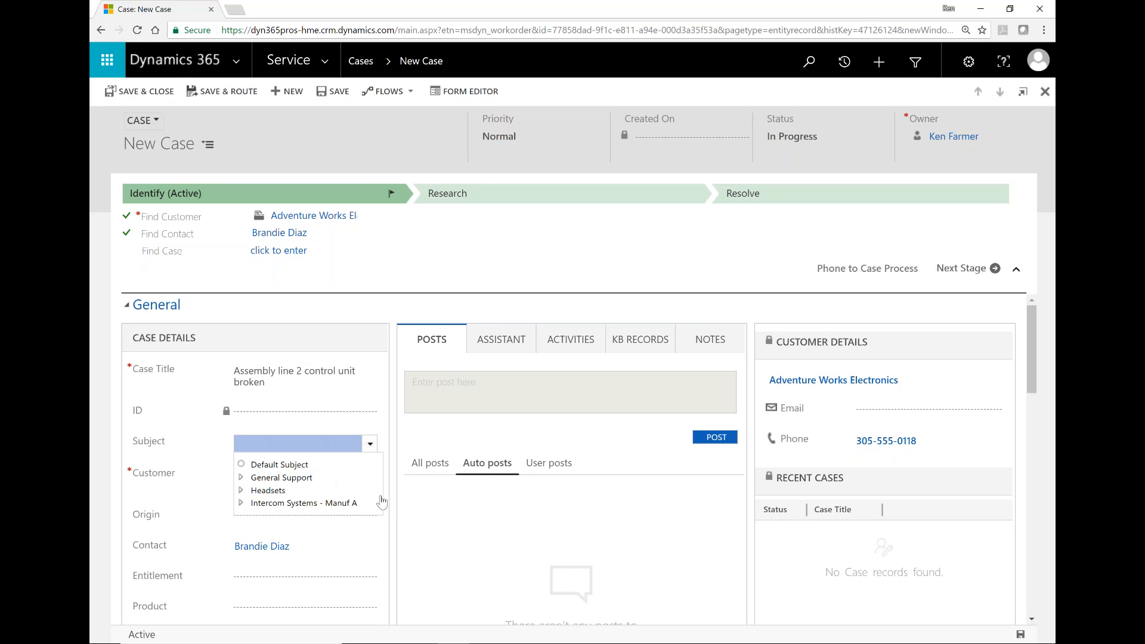
Step: Type the description 'Assembly line #2 not working Control unit issues', correcting the typos
{"action": "scroll", "coordinate": [390, 526], "scroll_direction": "down", "scroll_amount": 6}
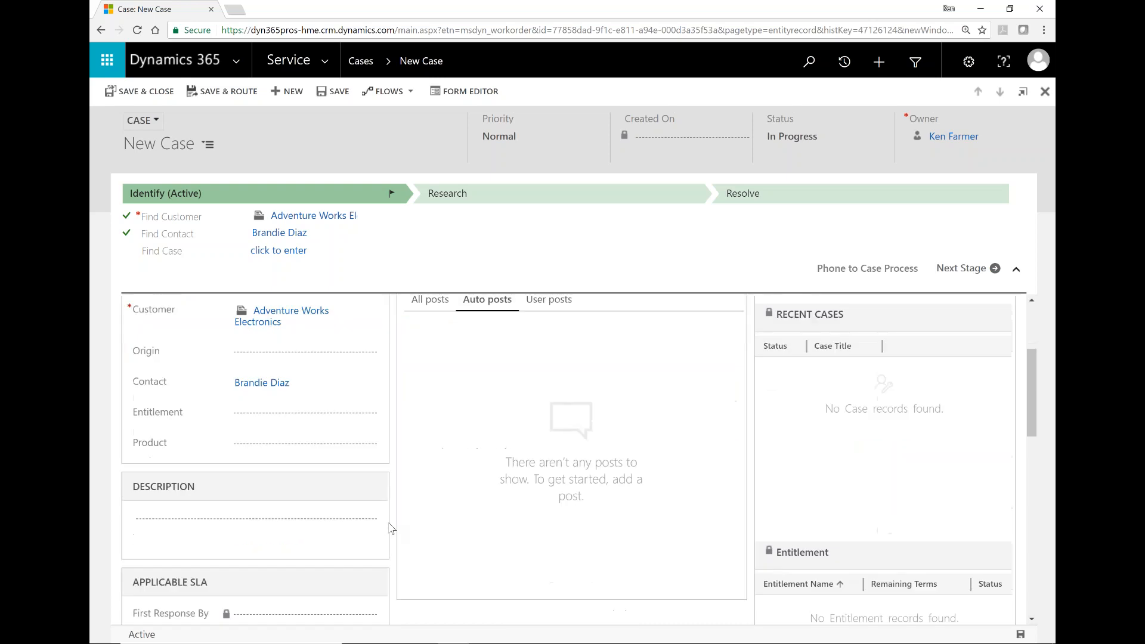
{"action": "scroll", "coordinate": [391, 529], "scroll_direction": "up", "scroll_amount": 1}
{"action": "left_click", "coordinate": [192, 370]}
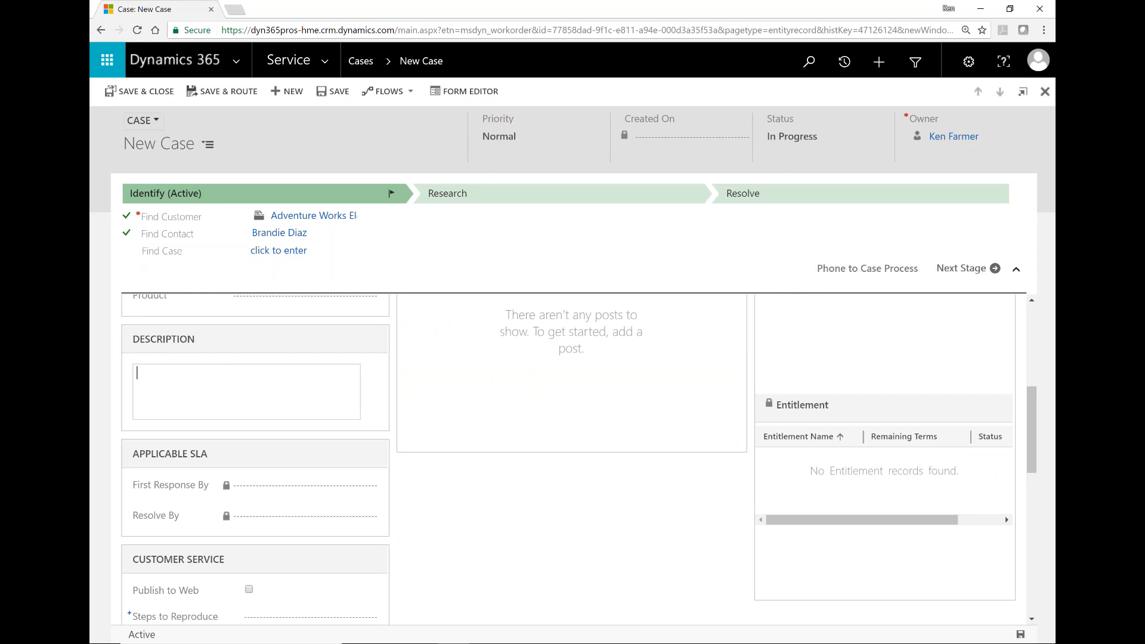
{"action": "type", "text": "Assembly line #2 not working CO"}
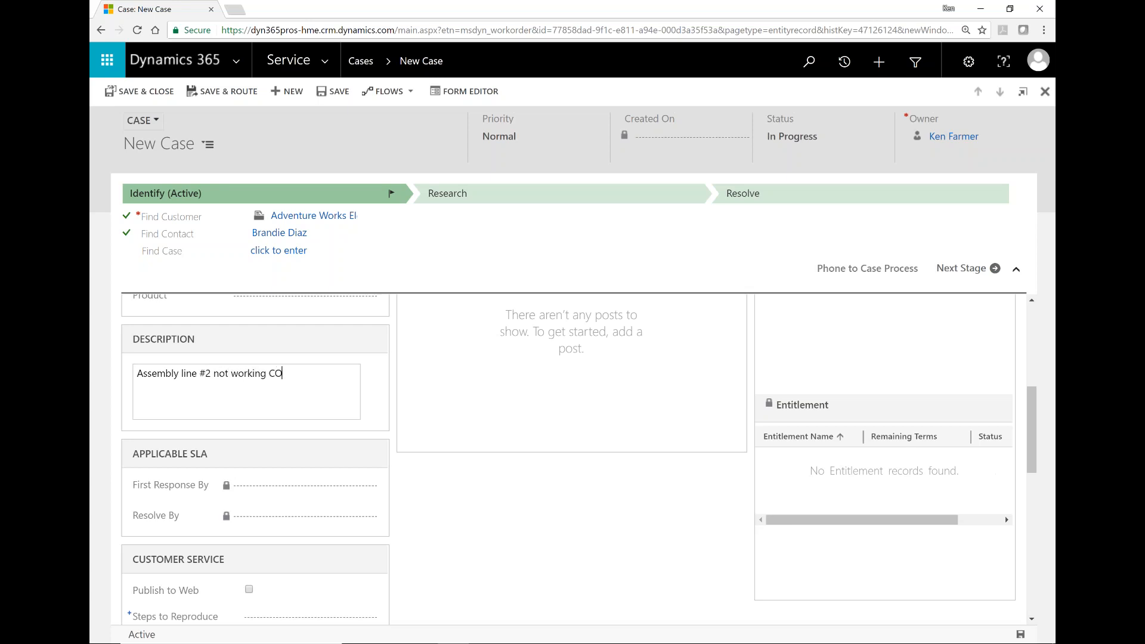
{"action": "type", "text": "ntrol unit issues"}
{"action": "key", "text": "BackSpace"}
{"action": "type", "text": "o"}
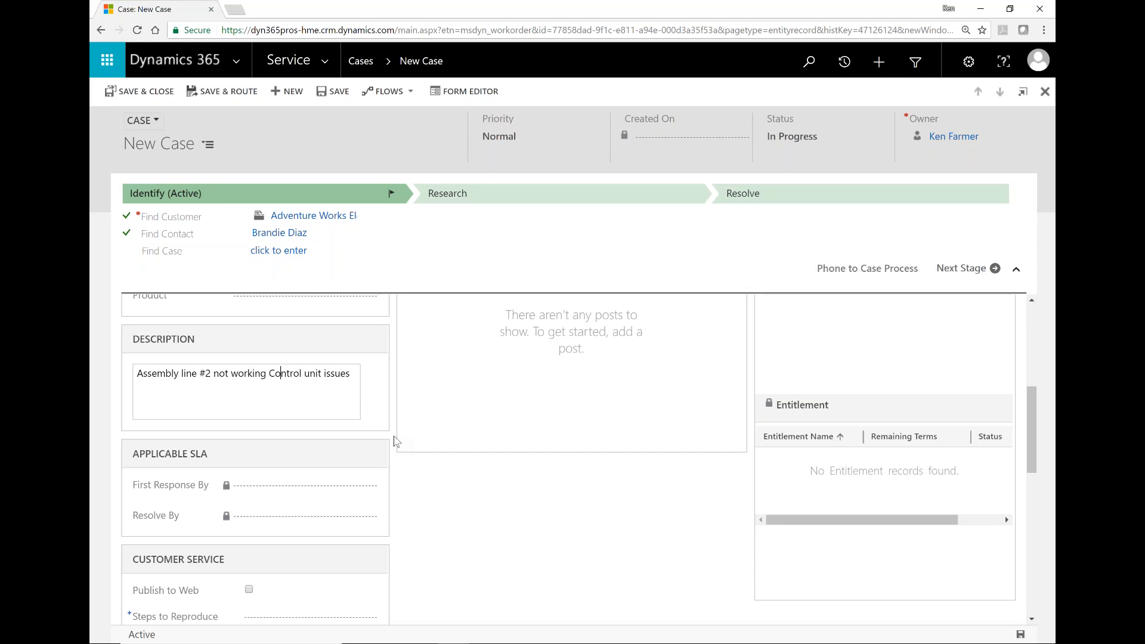
Step: Expand the Field Service section at the bottom of the new case form and save the case
{"action": "scroll", "coordinate": [394, 441], "scroll_direction": "down", "scroll_amount": 2}
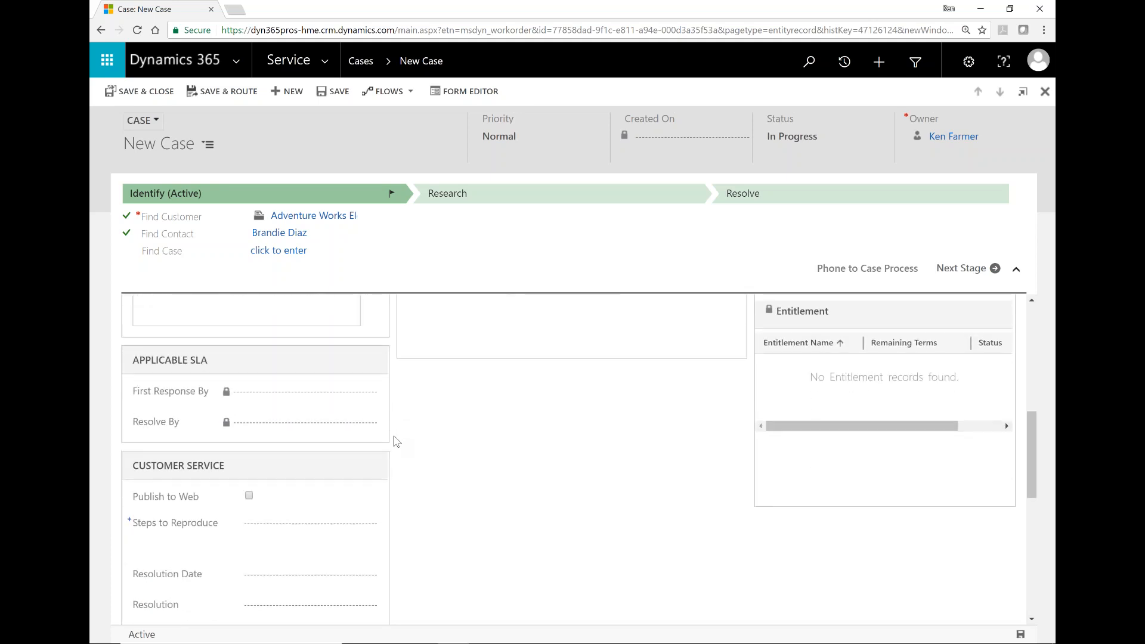
{"action": "scroll", "coordinate": [394, 439], "scroll_direction": "down", "scroll_amount": 3}
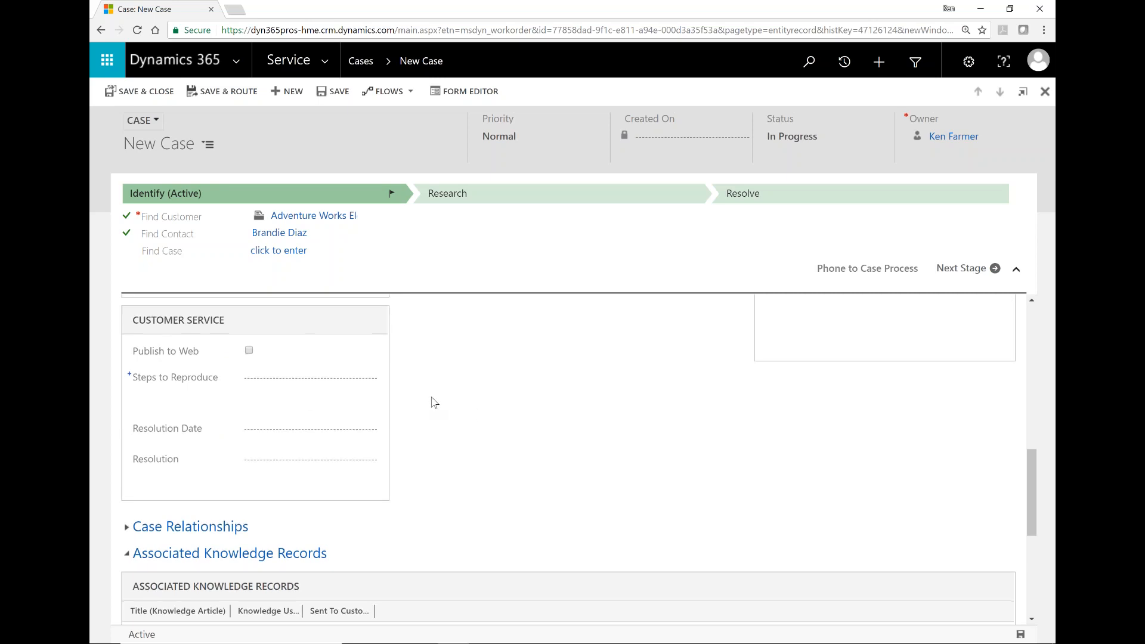
{"action": "scroll", "coordinate": [434, 402], "scroll_direction": "down", "scroll_amount": 4}
{"action": "scroll", "coordinate": [401, 471], "scroll_direction": "down", "scroll_amount": 1}
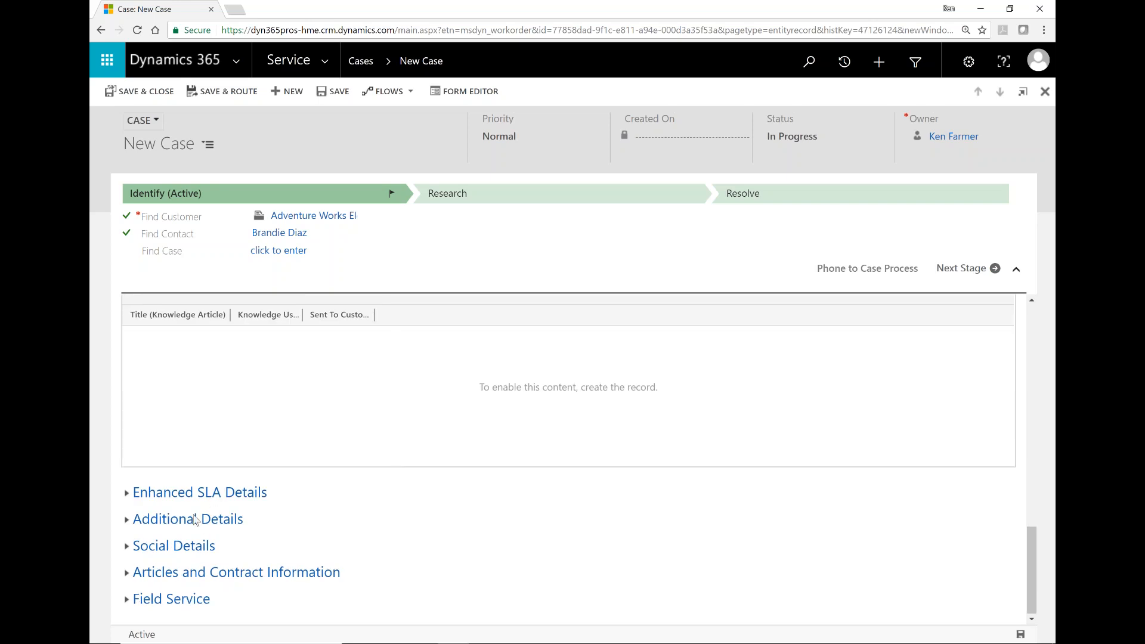
{"action": "left_click", "coordinate": [128, 600]}
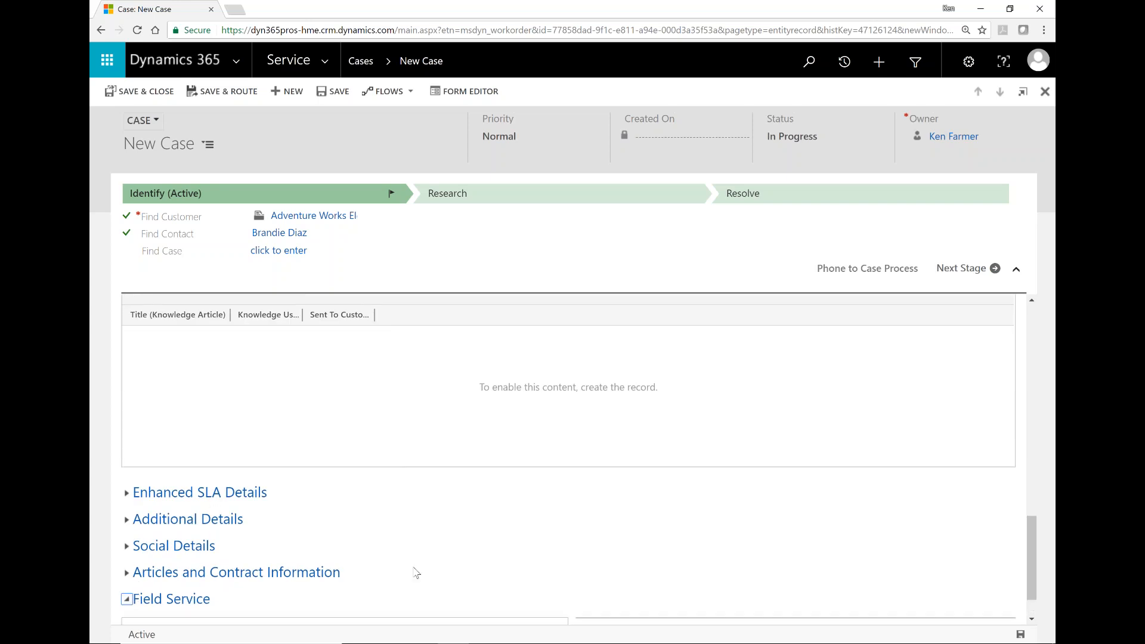
{"action": "scroll", "coordinate": [414, 572], "scroll_direction": "down", "scroll_amount": 1}
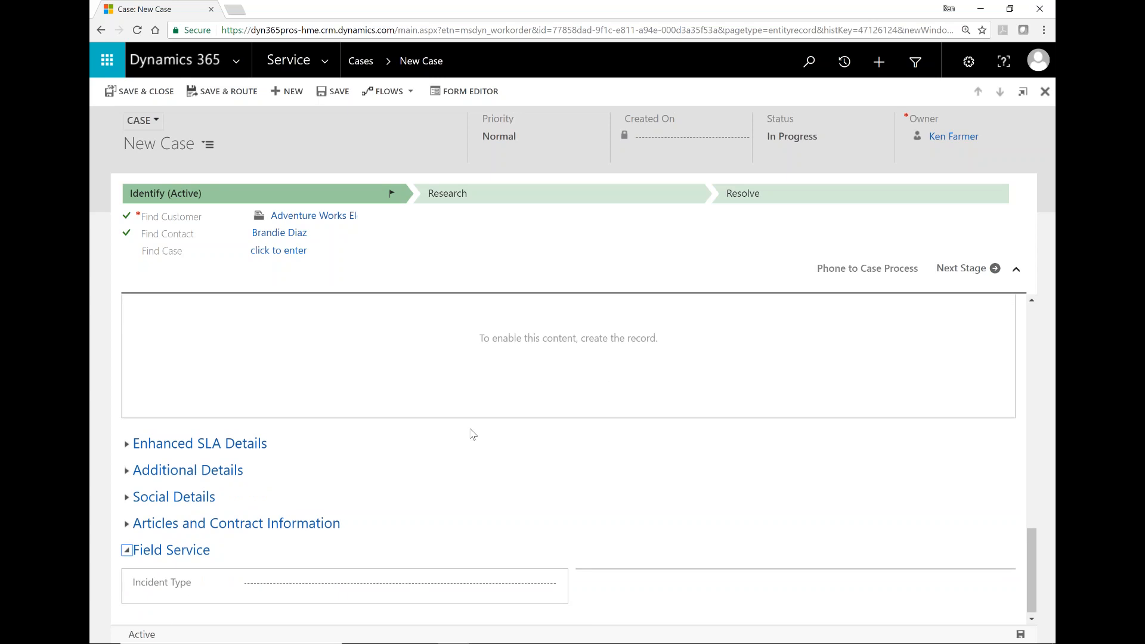
{"action": "left_click", "coordinate": [339, 93]}
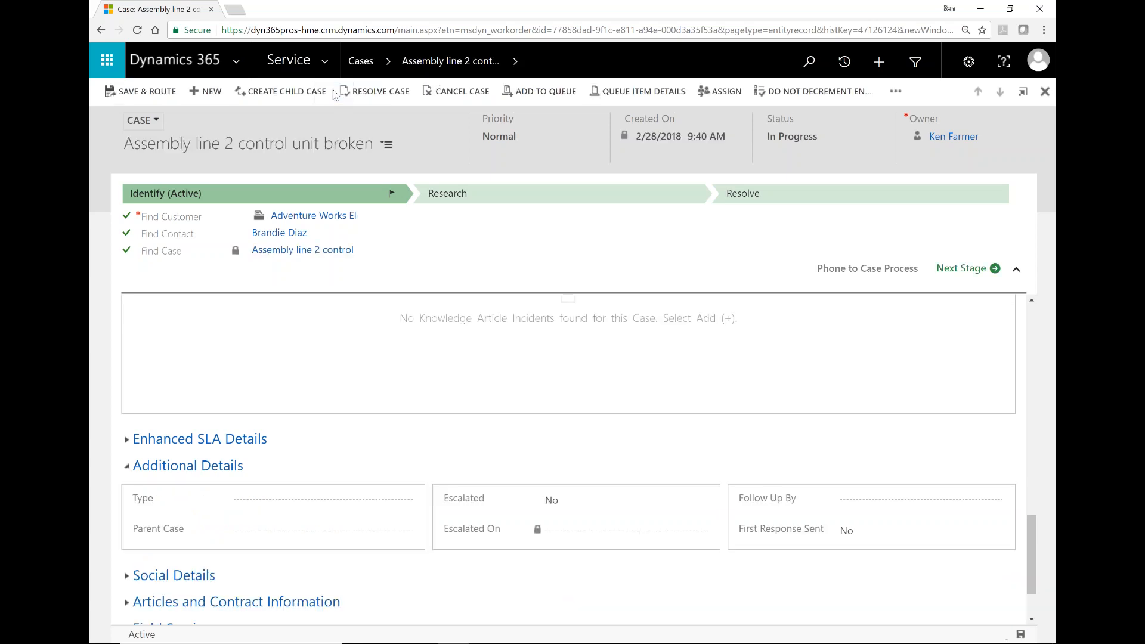
Step: Close the knowledge grid menu, collapse the process stage panel, and return to the top of the saved case
{"action": "right_click", "coordinate": [564, 317]}
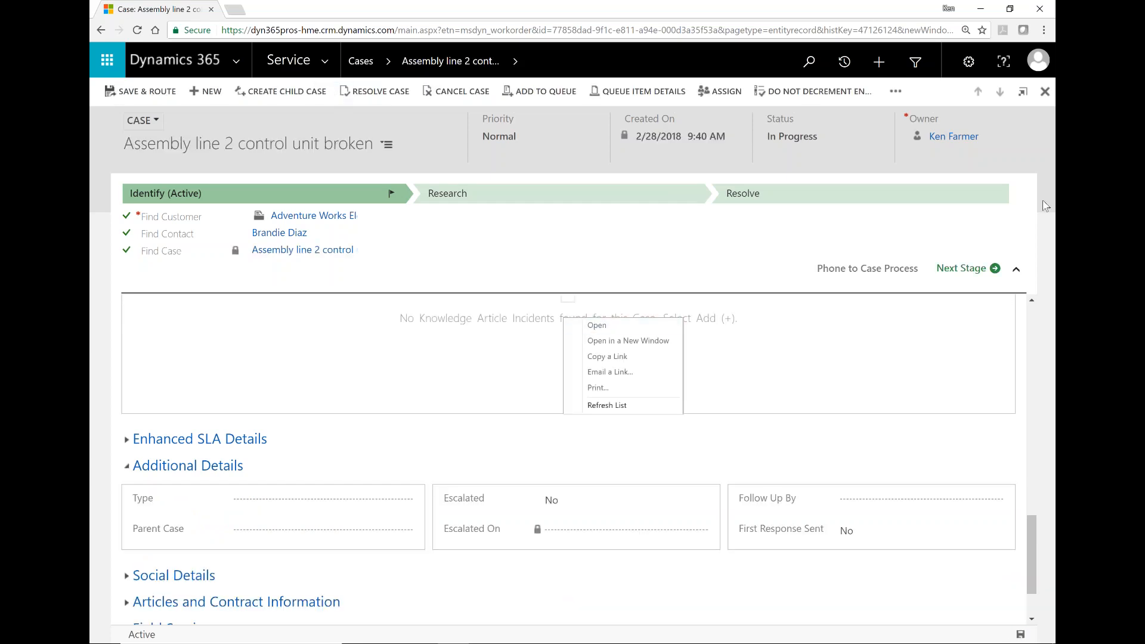
{"action": "left_click", "coordinate": [1039, 316]}
{"action": "scroll", "coordinate": [1032, 307], "scroll_direction": "up", "scroll_amount": 10}
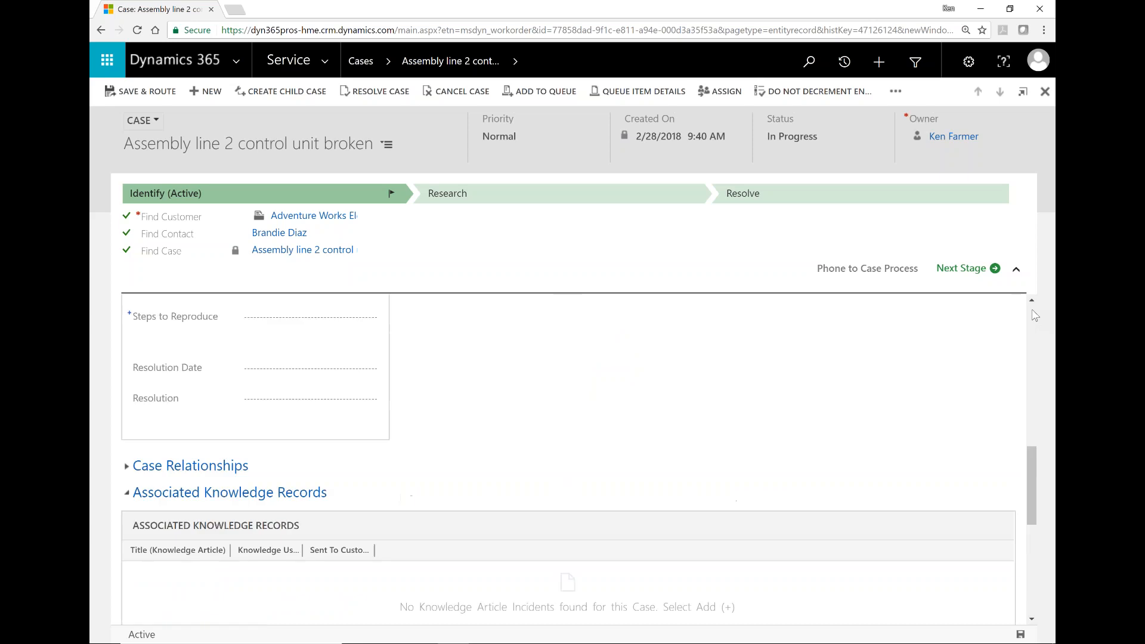
{"action": "left_click", "coordinate": [1016, 269]}
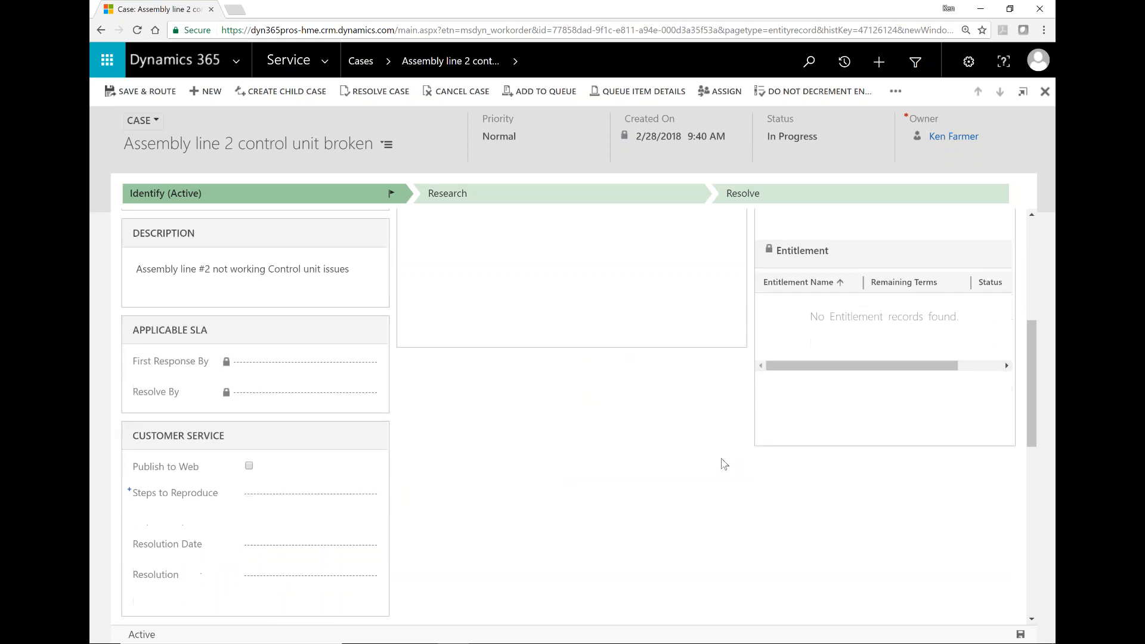
{"action": "scroll", "coordinate": [723, 464], "scroll_direction": "up", "scroll_amount": 5}
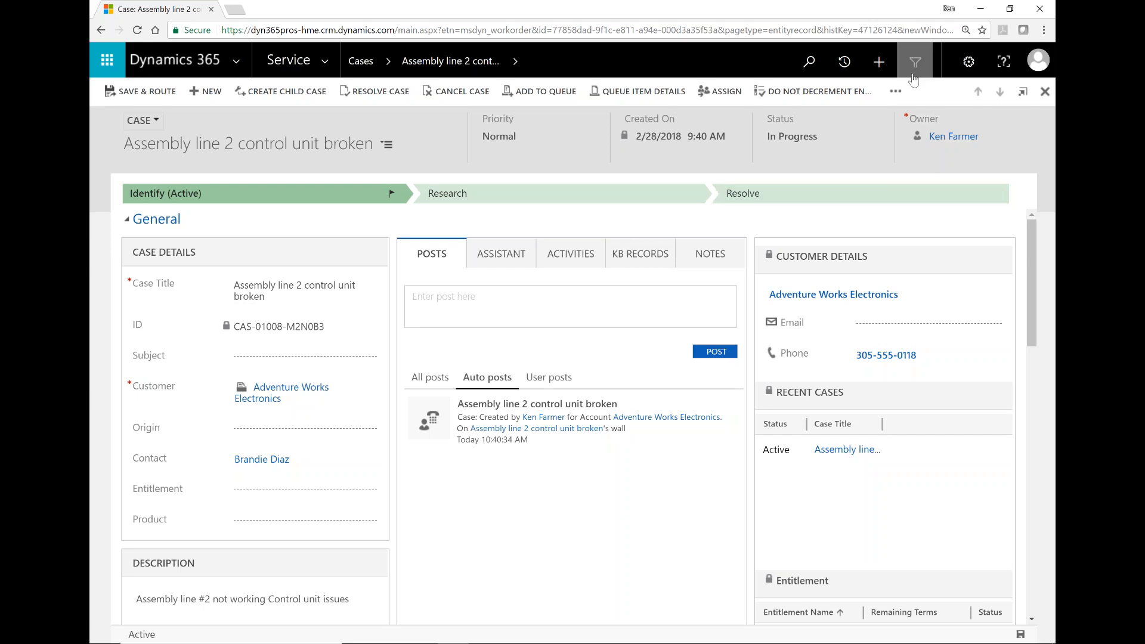
Step: Attempt Convert to Work Order, acknowledge the incident-type-required warning, and go back to the Field Service section
{"action": "left_click", "coordinate": [898, 93]}
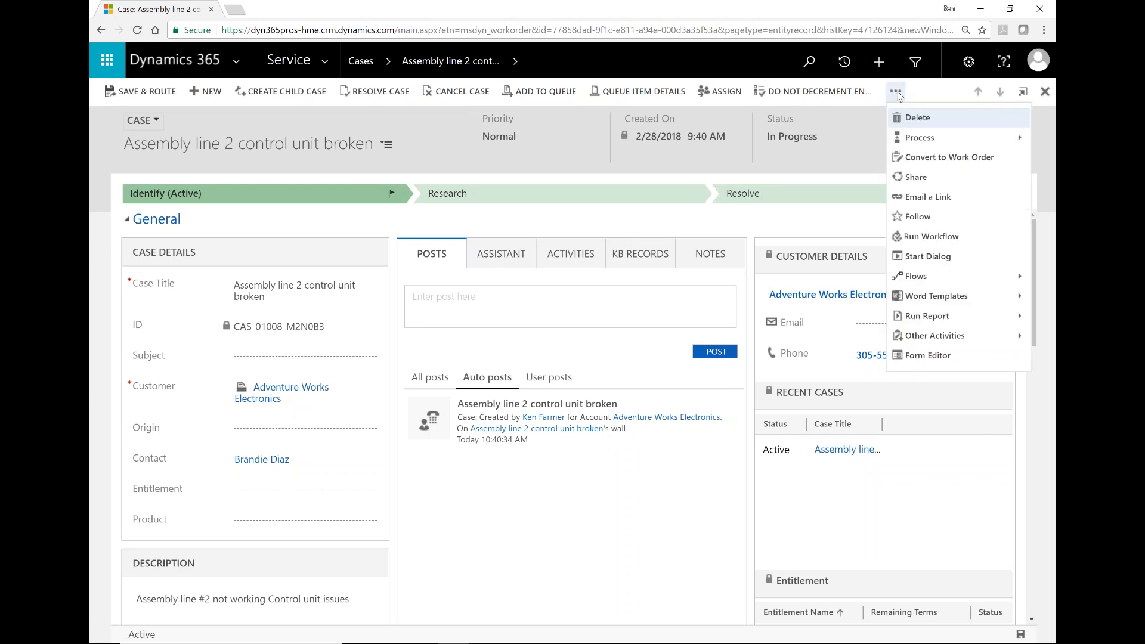
{"action": "left_click", "coordinate": [919, 159]}
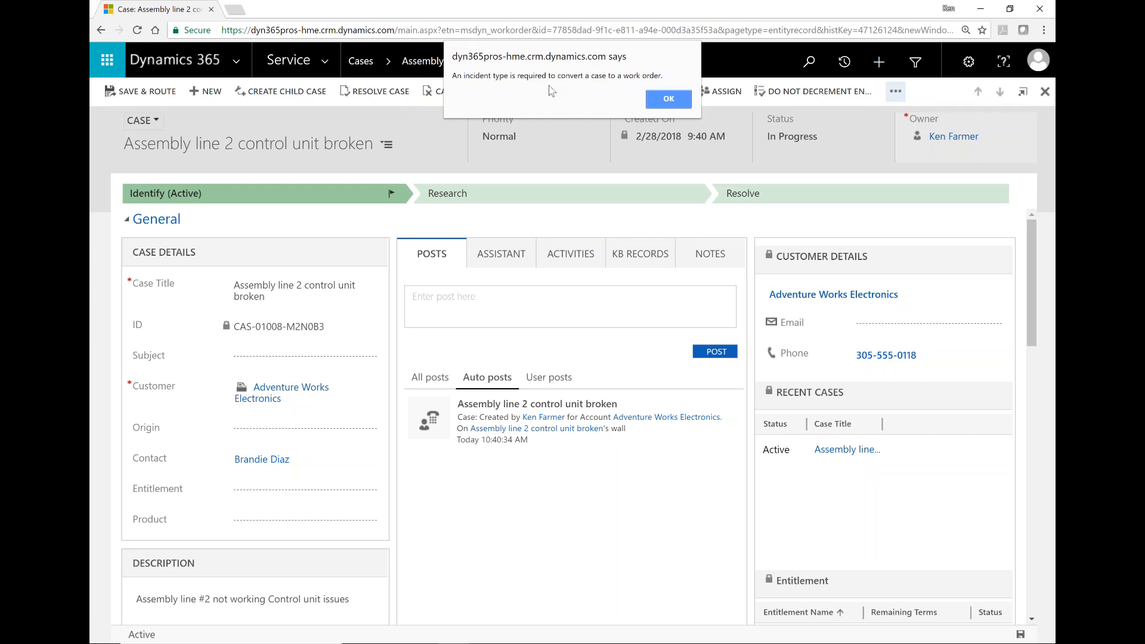
{"action": "left_click", "coordinate": [668, 98]}
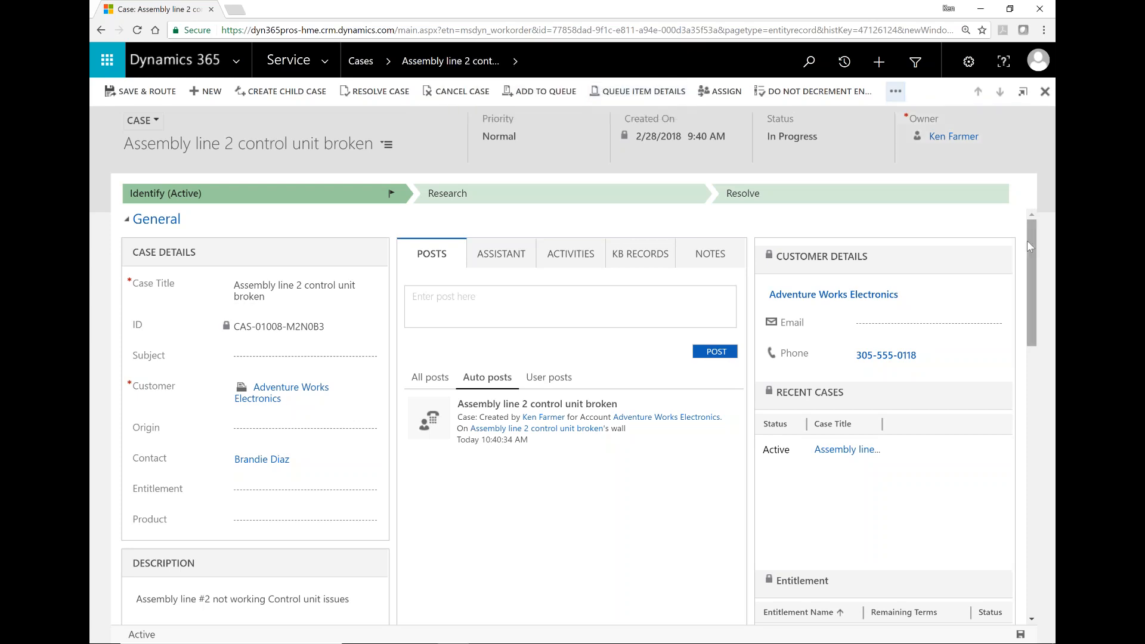
{"action": "left_click_drag", "start_coordinate": [1029, 245], "coordinate": [1035, 566]}
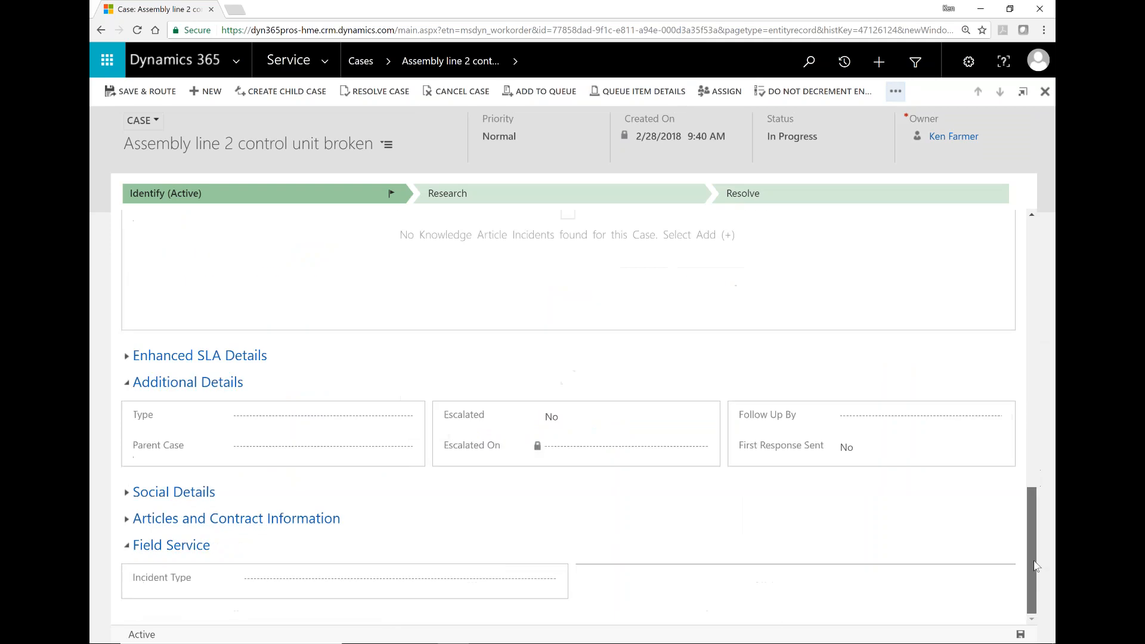
Step: Pick Replace Broken Part in the Incident Type lookup and save the case
{"action": "left_click", "coordinate": [549, 581]}
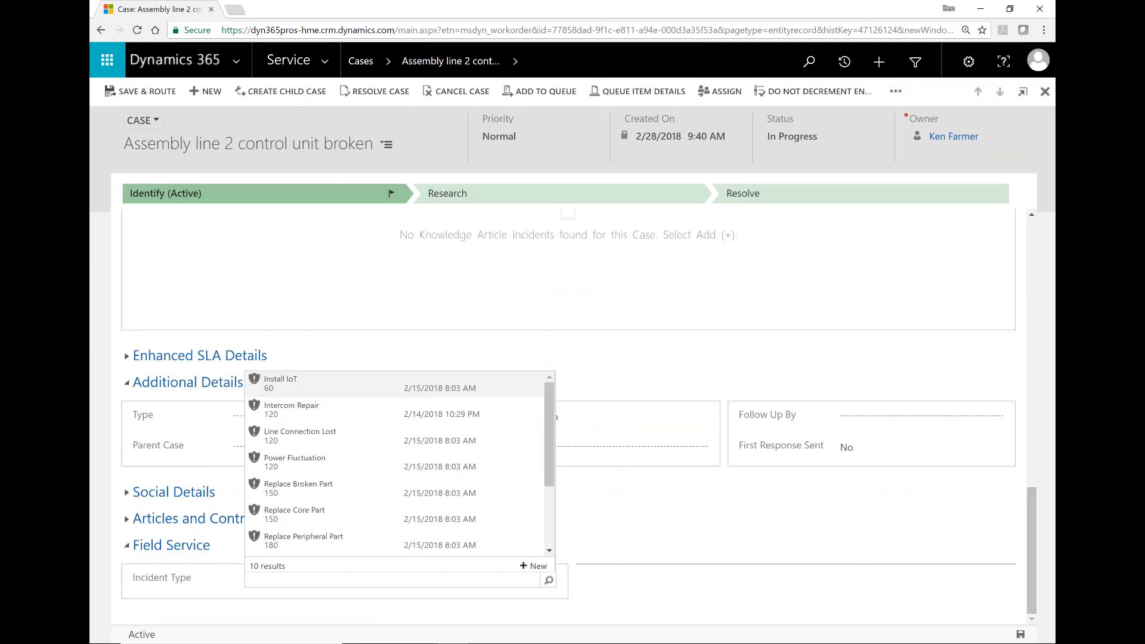
{"action": "left_click", "coordinate": [299, 488]}
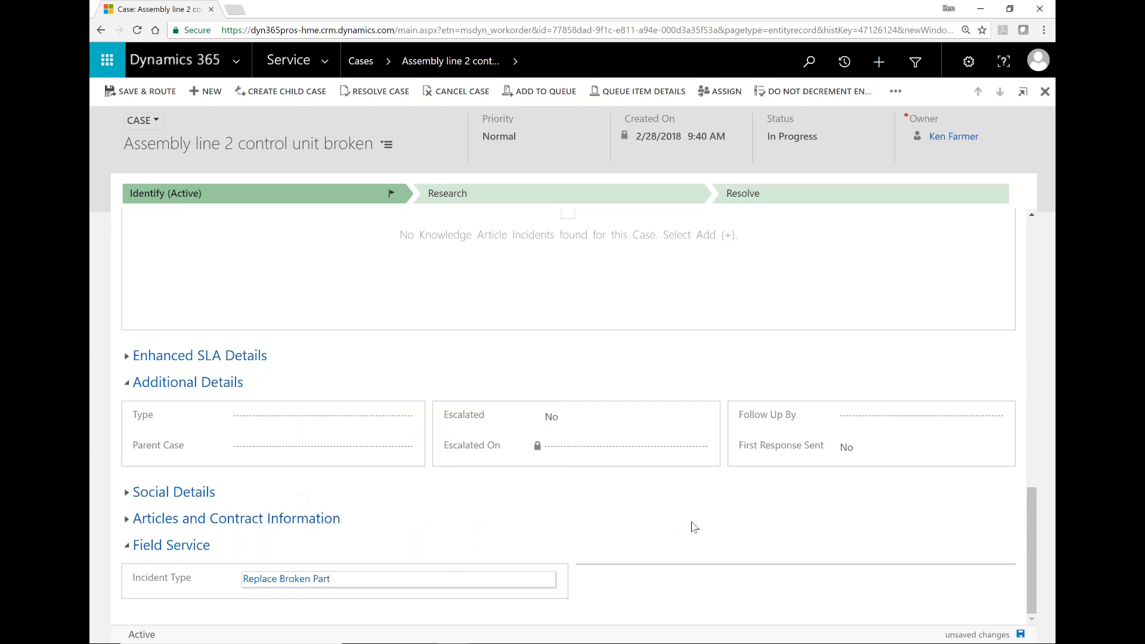
{"action": "left_click", "coordinate": [1021, 635]}
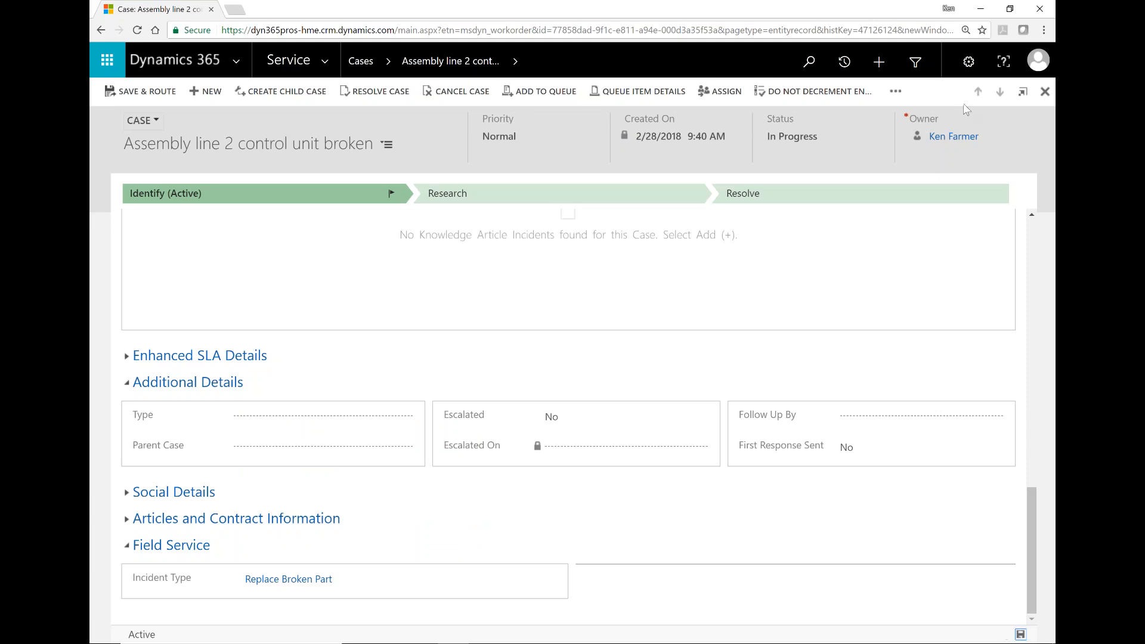
Step: Convert the case to a work order and open the new work order WO02210
{"action": "left_click", "coordinate": [896, 91]}
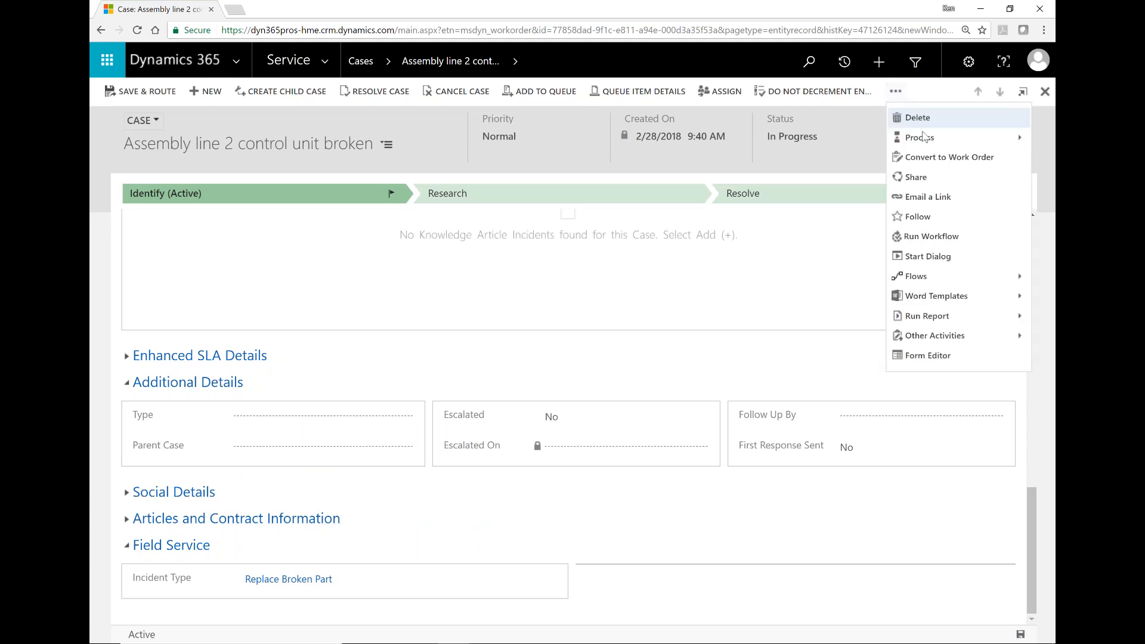
{"action": "left_click", "coordinate": [927, 159]}
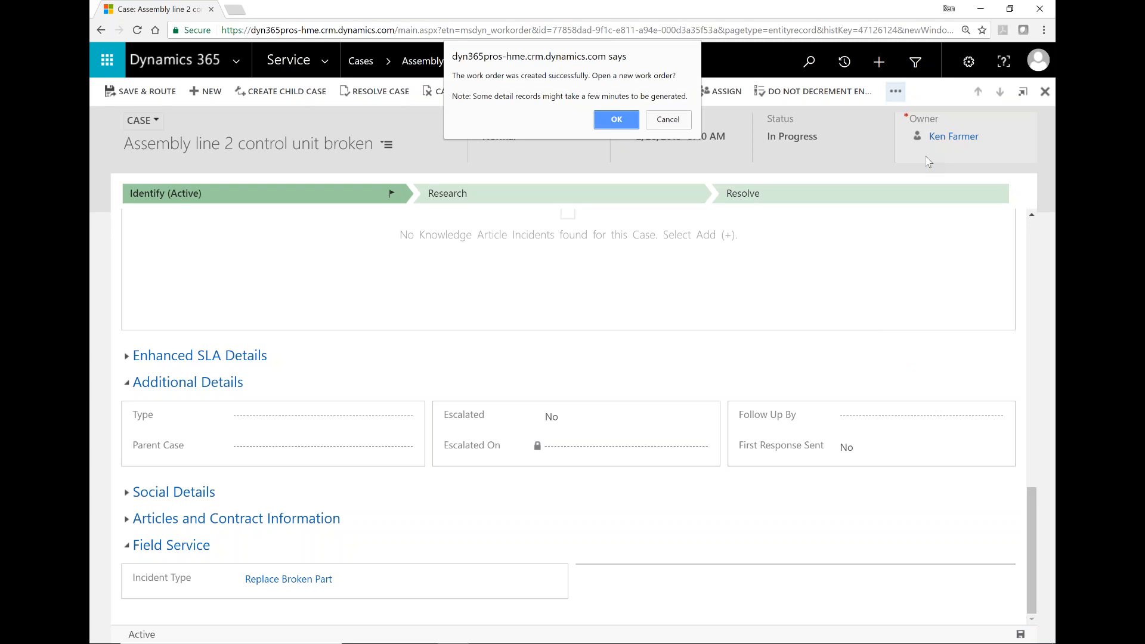
{"action": "left_click", "coordinate": [615, 120]}
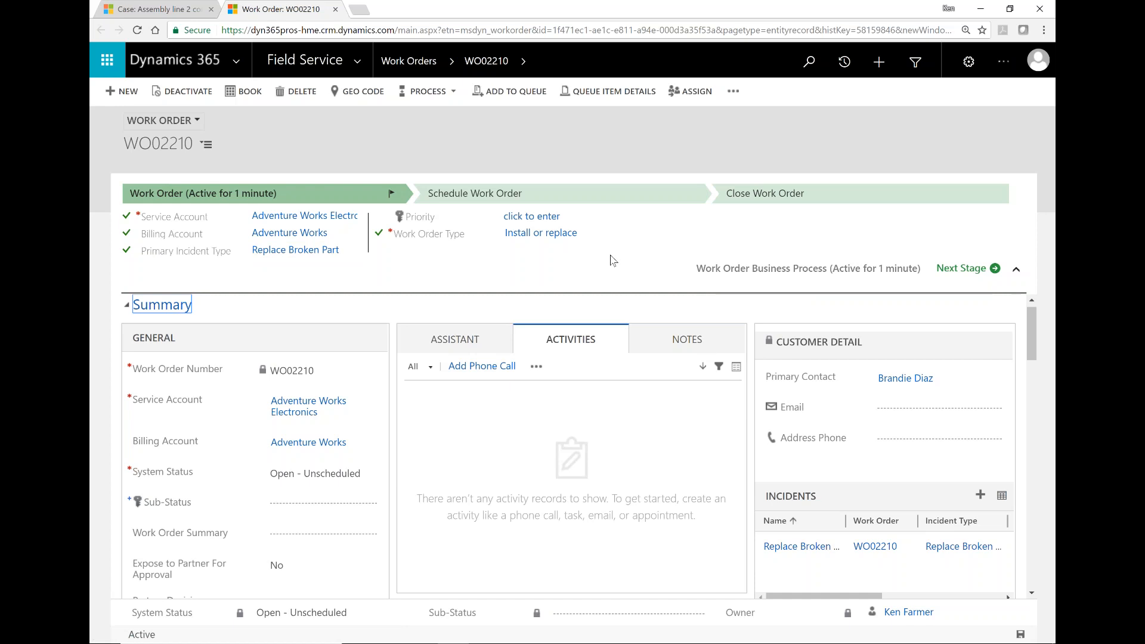
Step: Collapse the process panel and go to the Primary Incident section showing Replace Broken Part at 2.50 hours
{"action": "left_click", "coordinate": [1017, 270]}
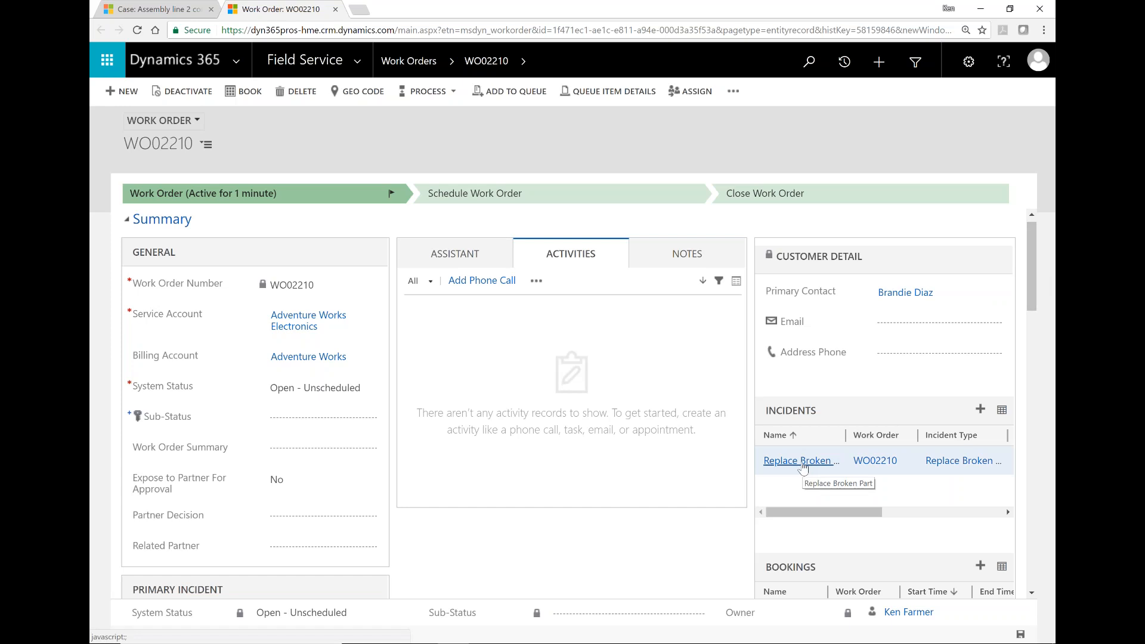
{"action": "left_click_drag", "start_coordinate": [1034, 238], "coordinate": [1035, 331]}
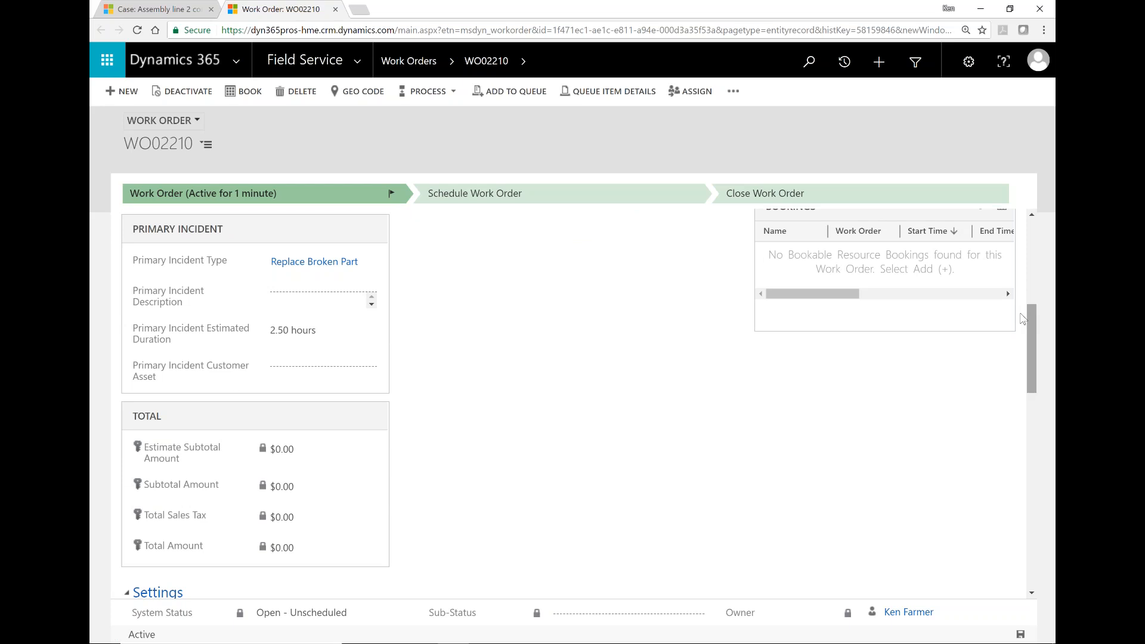
{"action": "left_click", "coordinate": [289, 298]}
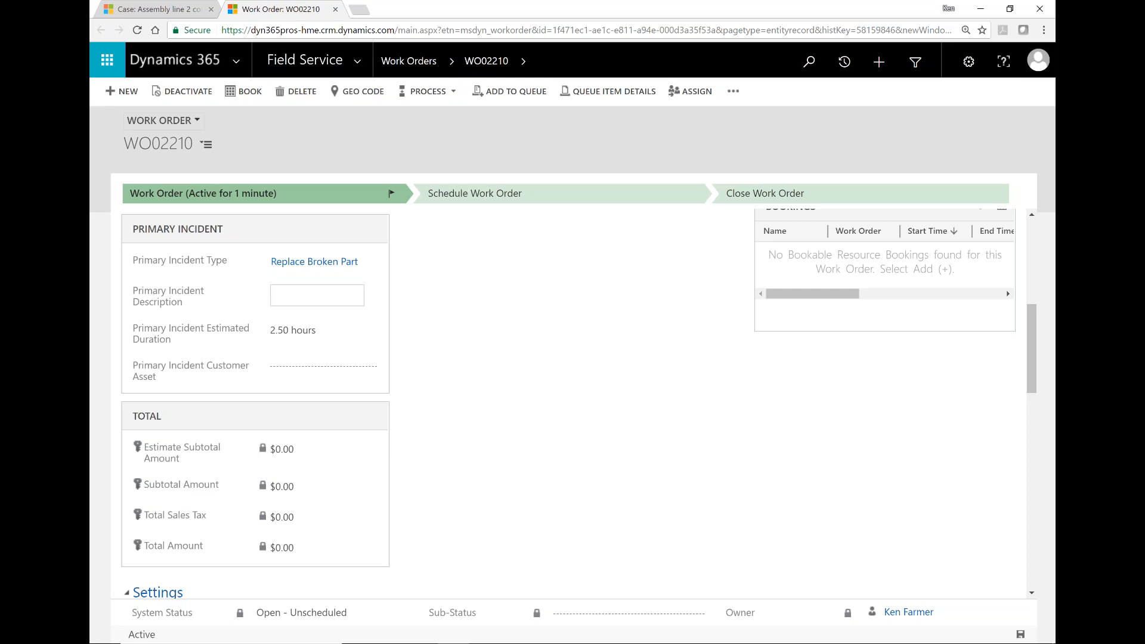
Step: Enter 'Assembly # 2 is not functioning, control unit issues' as the primary incident description
{"action": "type", "text": "Assembly # 2 is not functioning"}
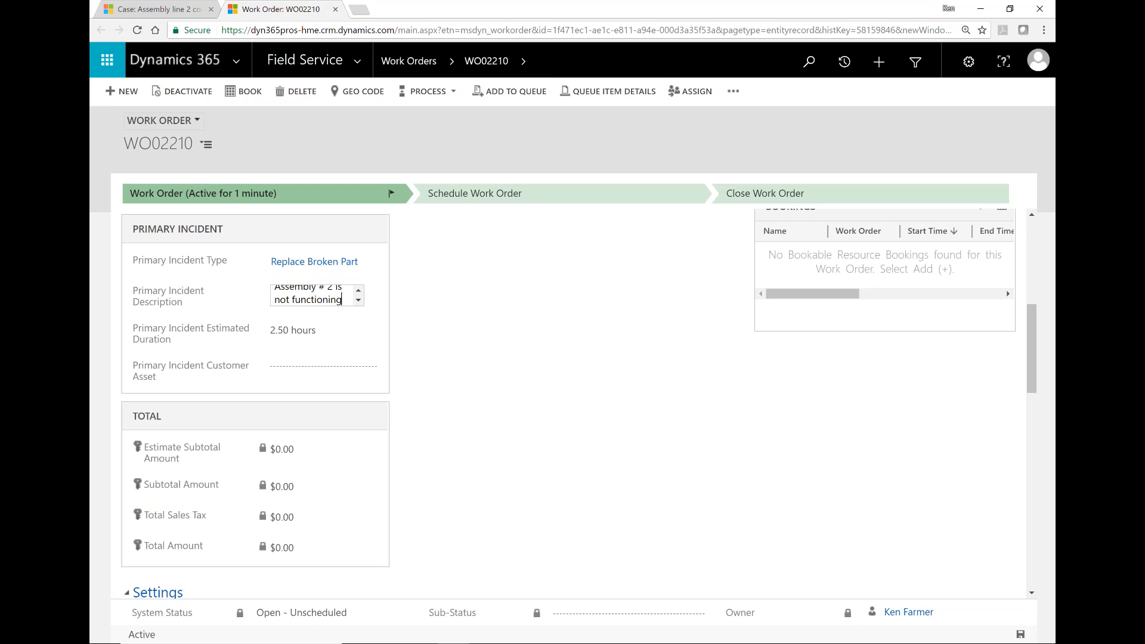
{"action": "type", "text": ", control u"}
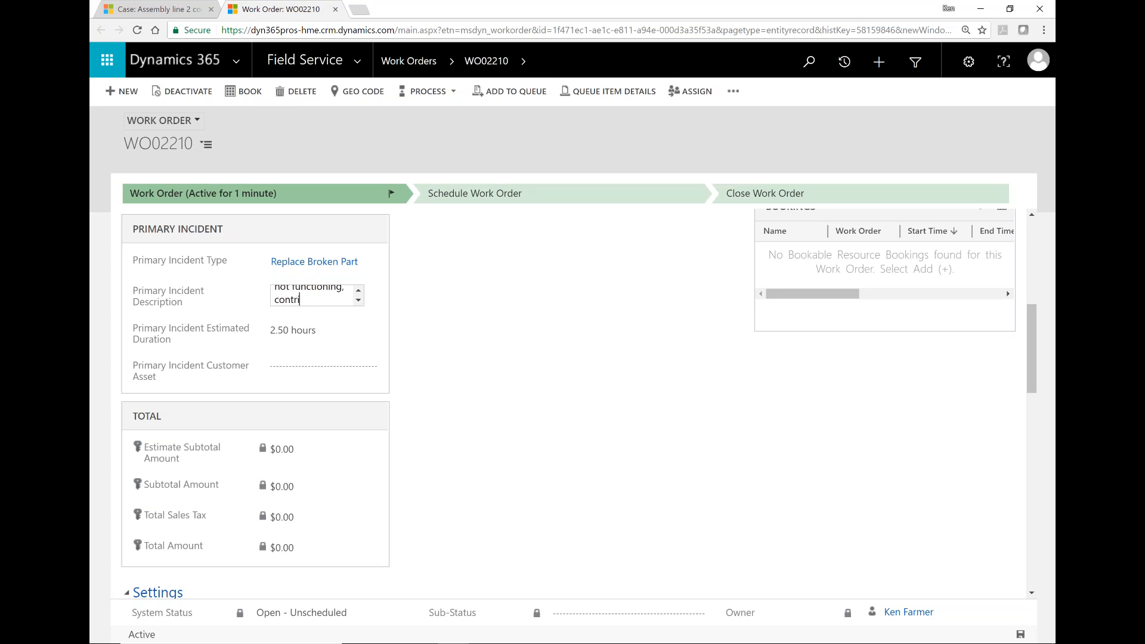
{"action": "type", "text": "nit issues"}
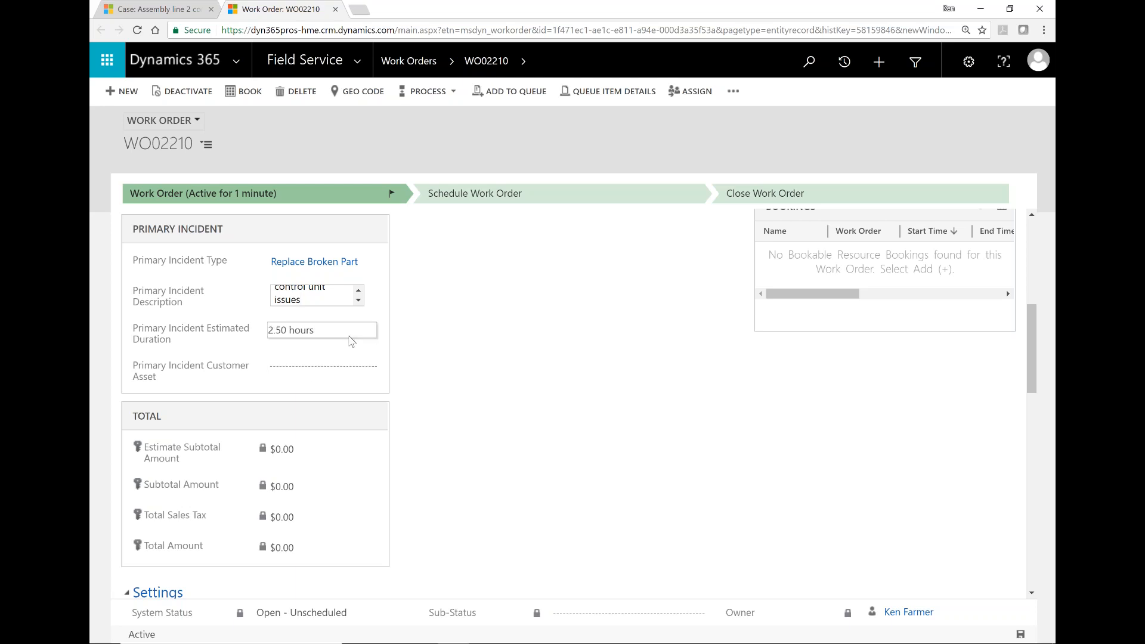
{"action": "left_click", "coordinate": [391, 337]}
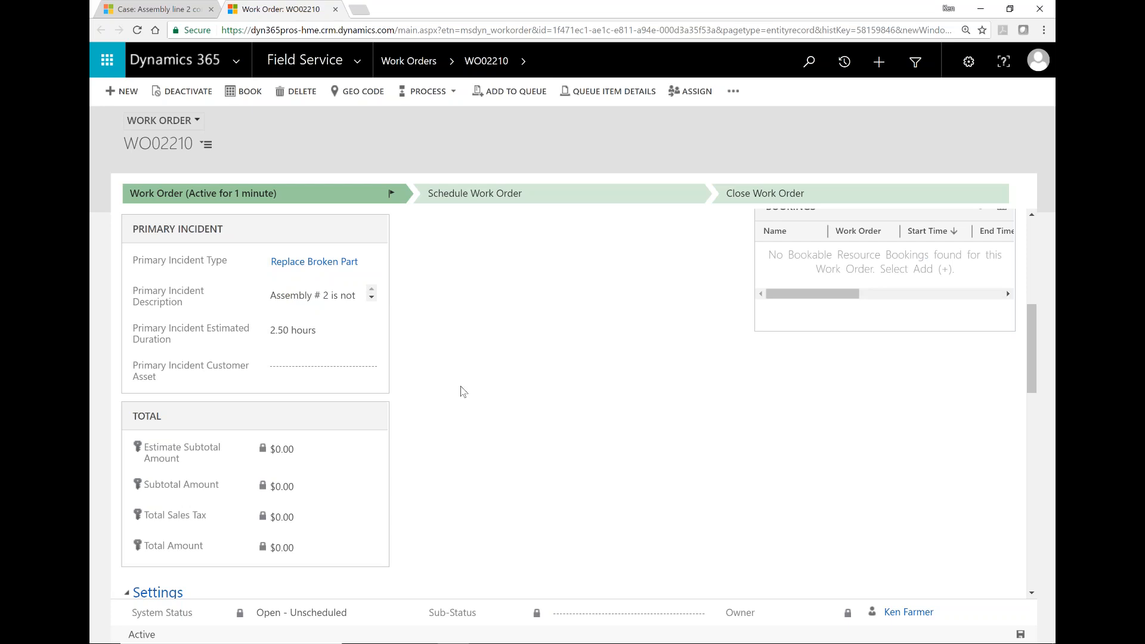
Step: Reload work order WO02210 and bring the General, Preferences and Sales Tax settings into view
{"action": "scroll", "coordinate": [464, 391], "scroll_direction": "down", "scroll_amount": 3}
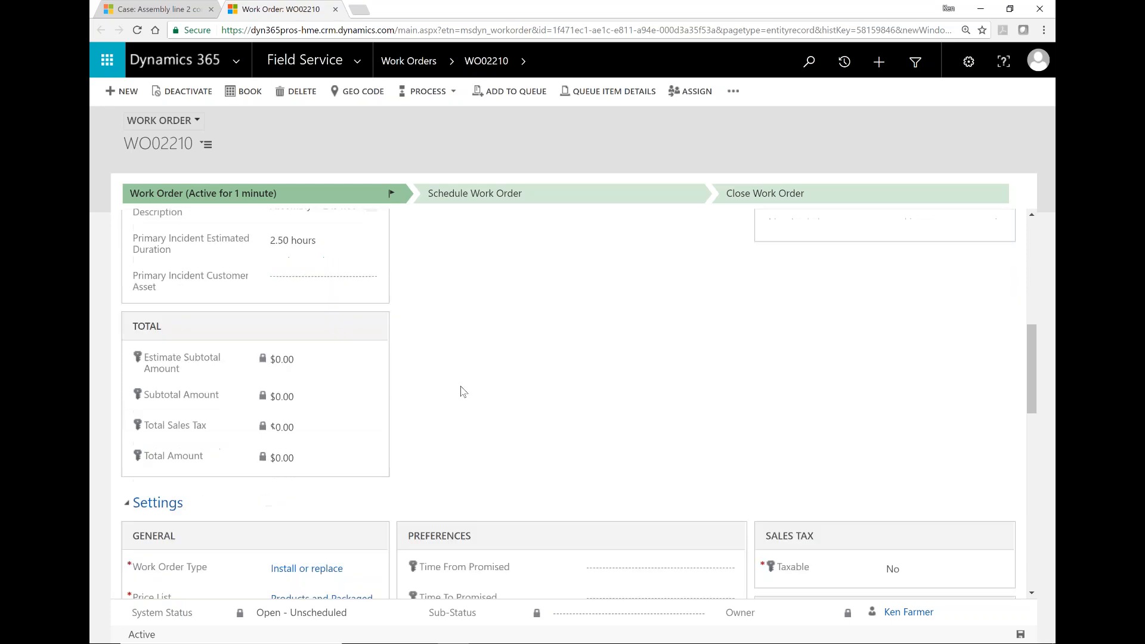
{"action": "scroll", "coordinate": [463, 391], "scroll_direction": "down", "scroll_amount": 2}
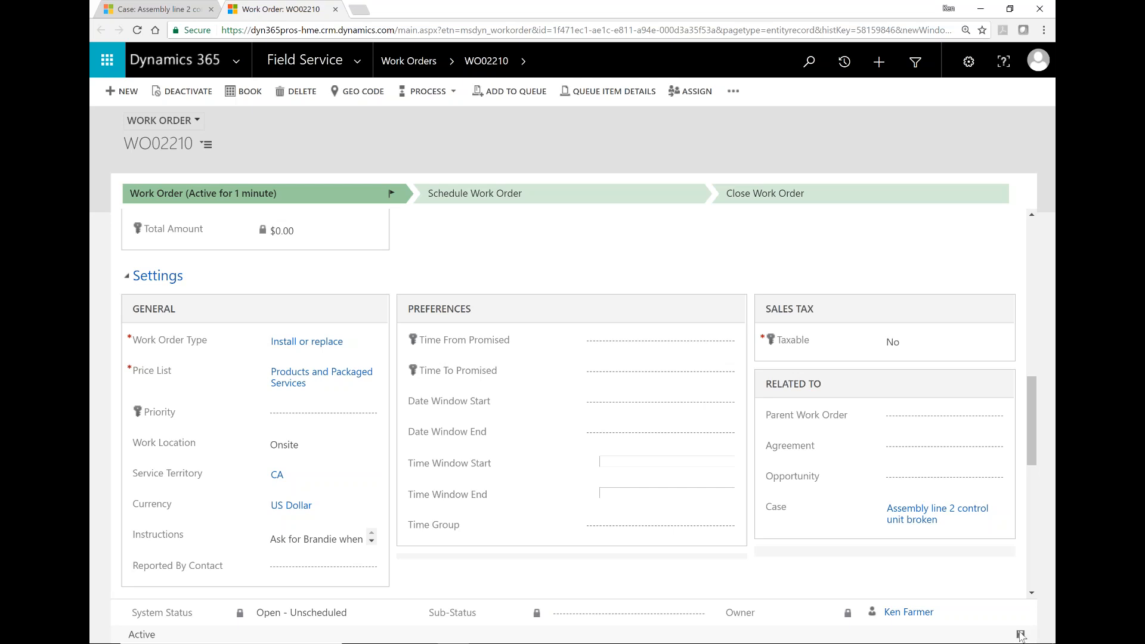
{"action": "left_click", "coordinate": [136, 31]}
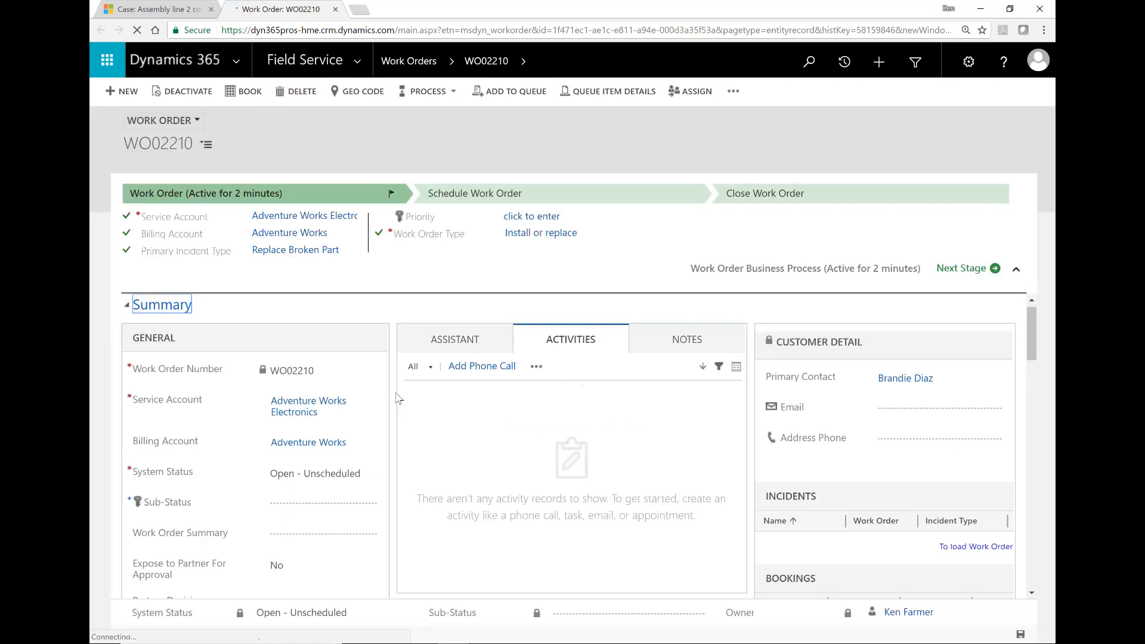
{"action": "scroll", "coordinate": [395, 398], "scroll_direction": "down", "scroll_amount": 10}
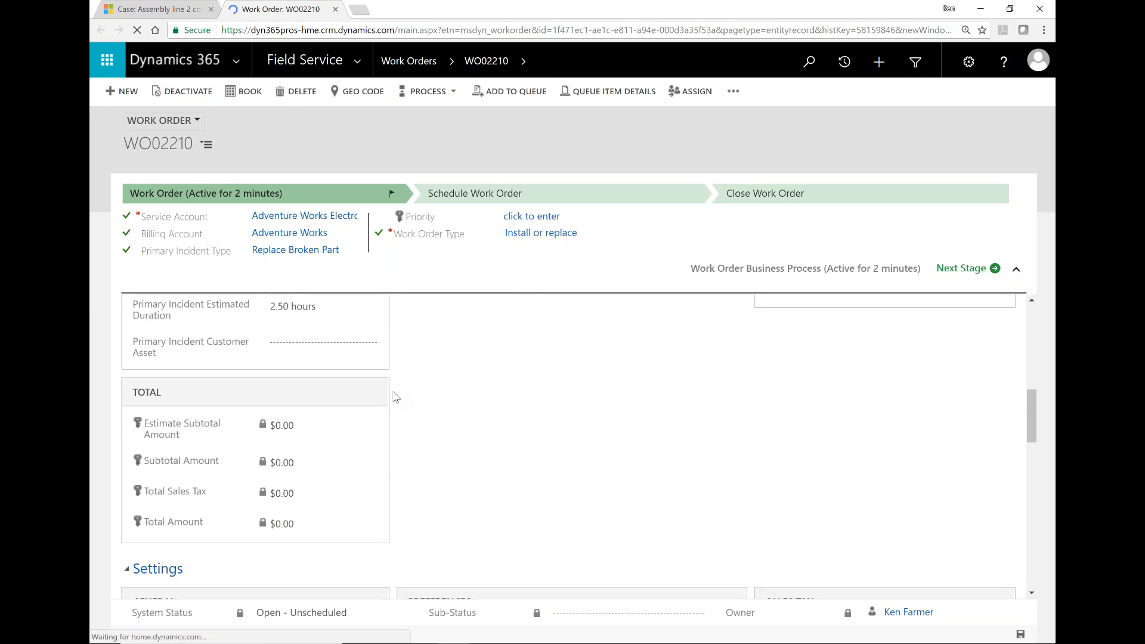
{"action": "scroll", "coordinate": [395, 398], "scroll_direction": "down", "scroll_amount": 5}
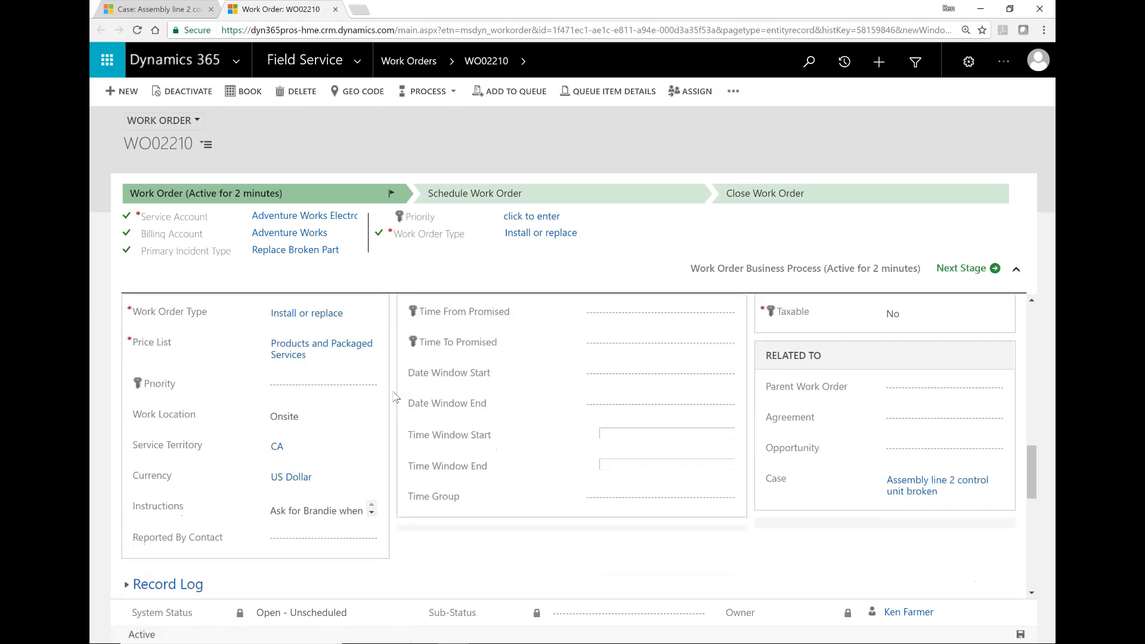
{"action": "scroll", "coordinate": [395, 398], "scroll_direction": "up", "scroll_amount": 1}
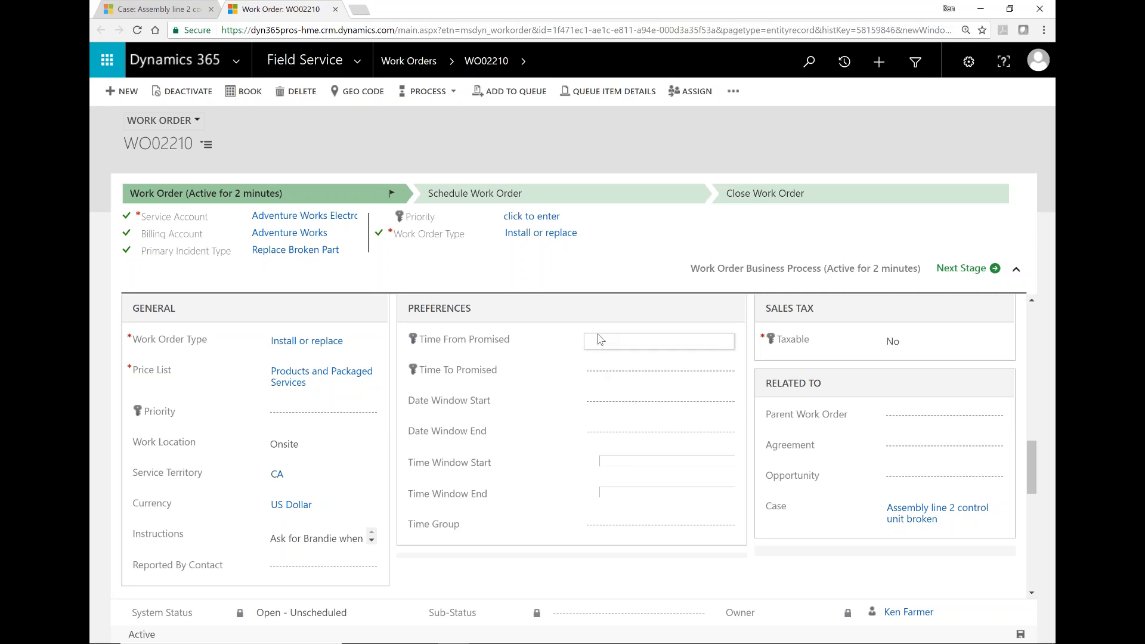
Step: Set the Time From Promised and Time To Promised dates both to 3/1/2018
{"action": "left_click", "coordinate": [621, 343]}
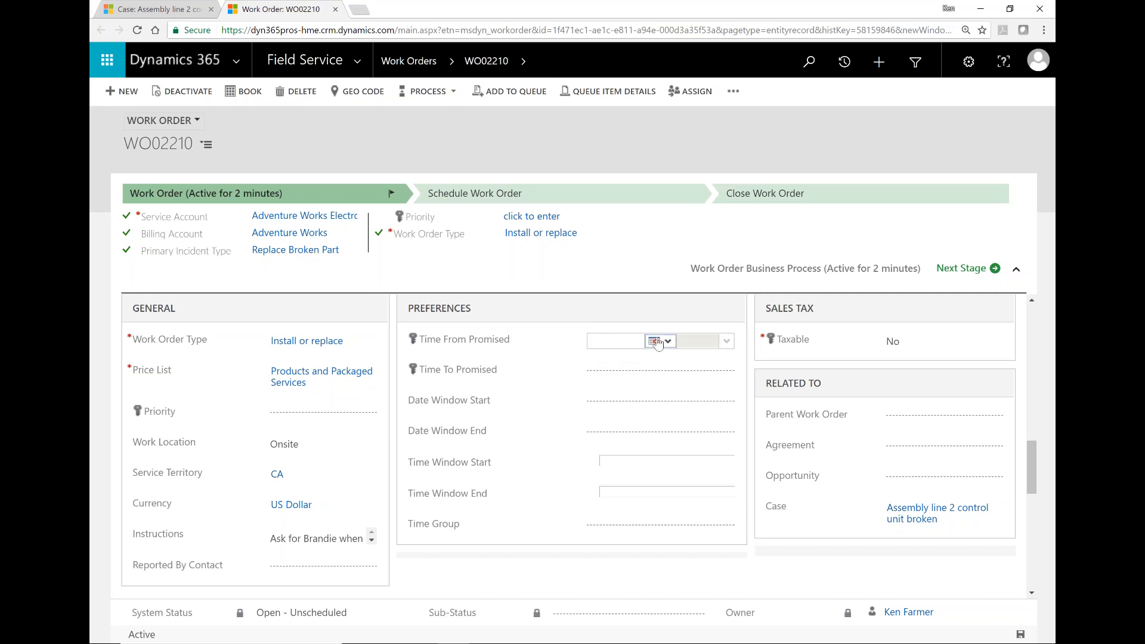
{"action": "left_click", "coordinate": [655, 342]}
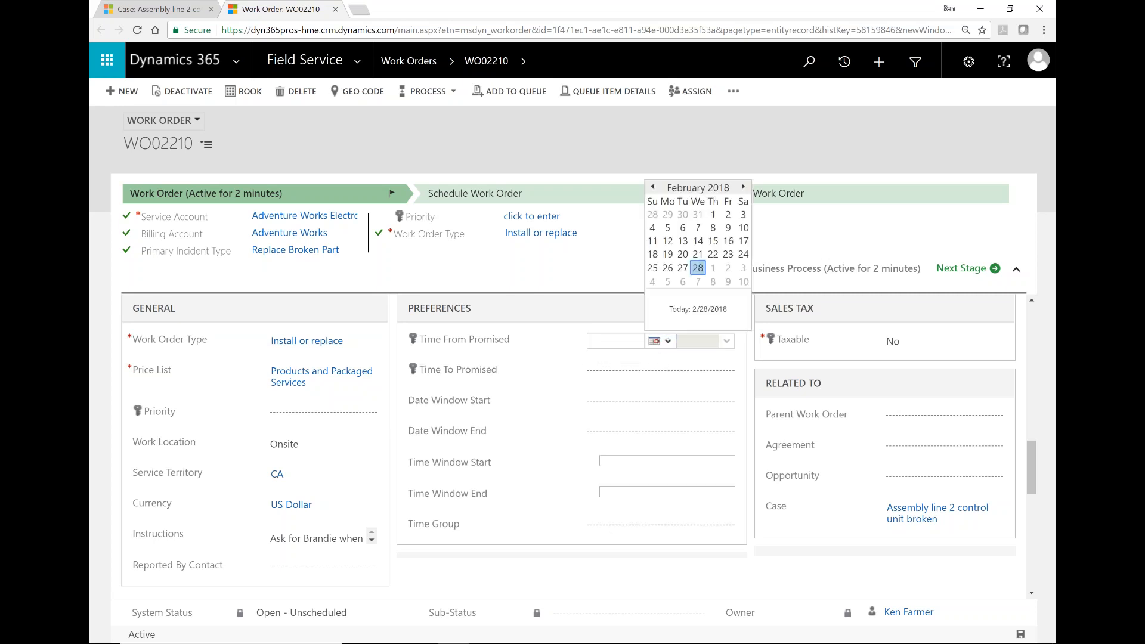
{"action": "left_click", "coordinate": [713, 268]}
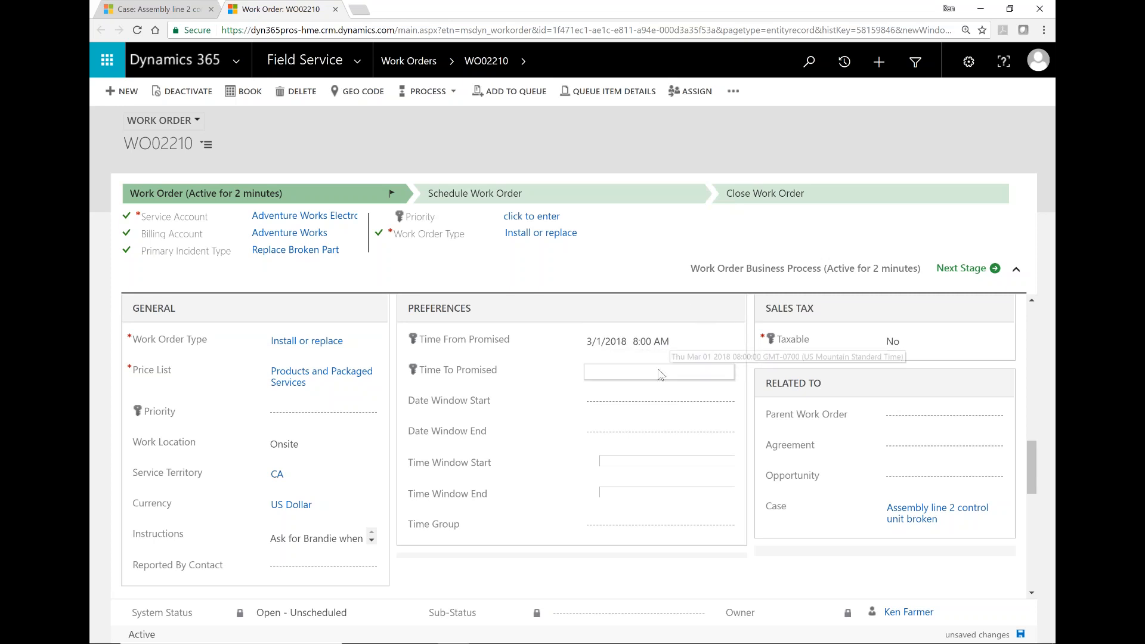
{"action": "left_click", "coordinate": [659, 370]}
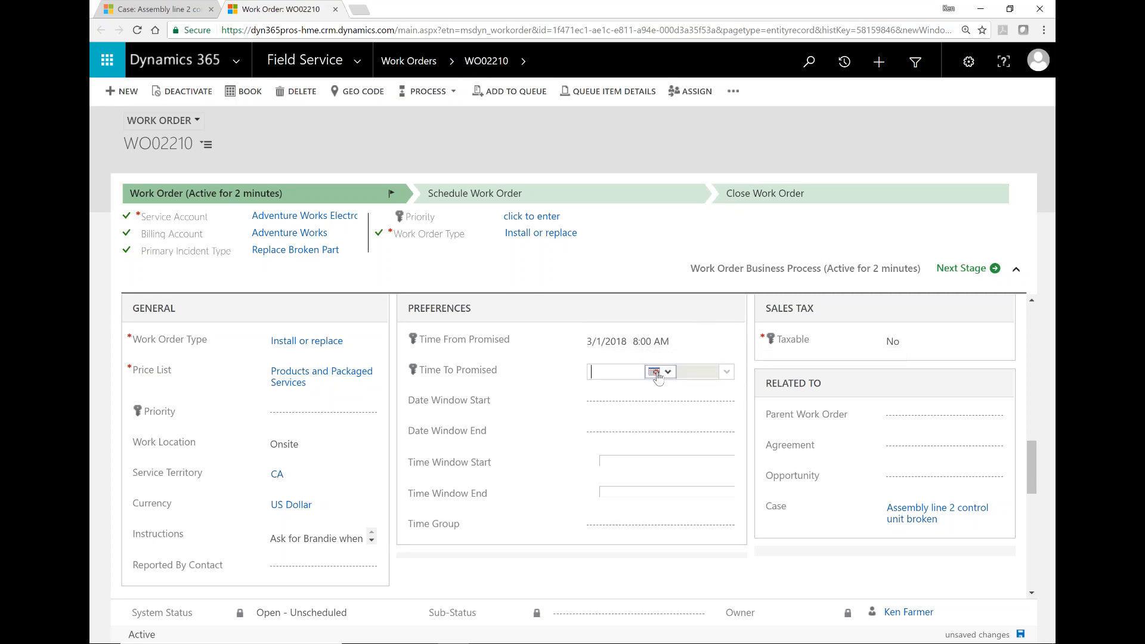
{"action": "left_click", "coordinate": [654, 371]}
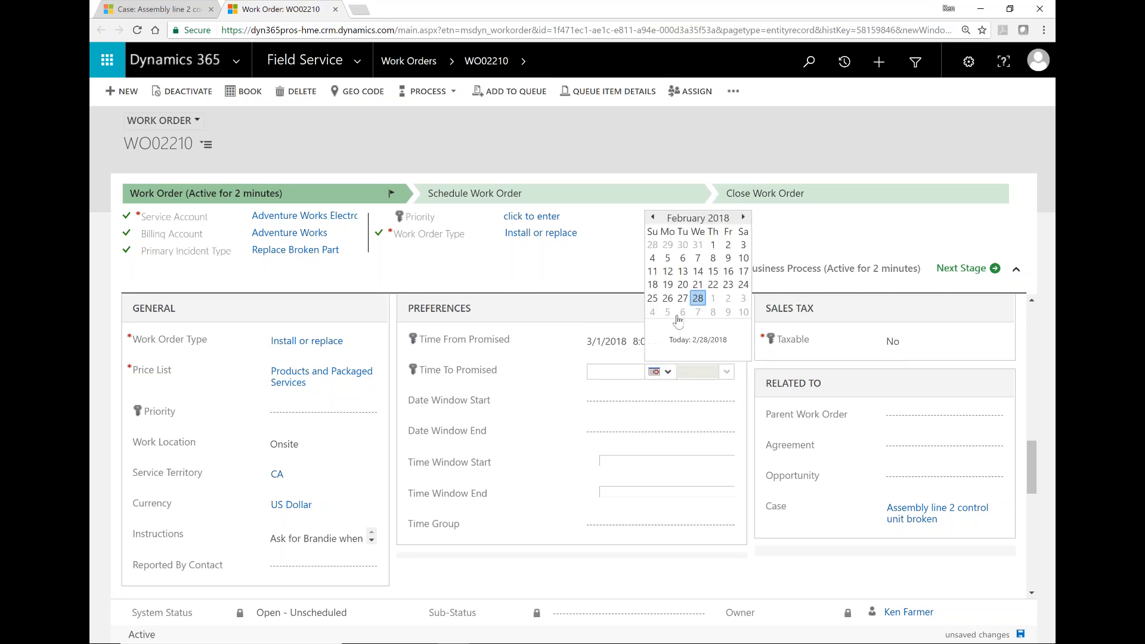
{"action": "left_click", "coordinate": [712, 298]}
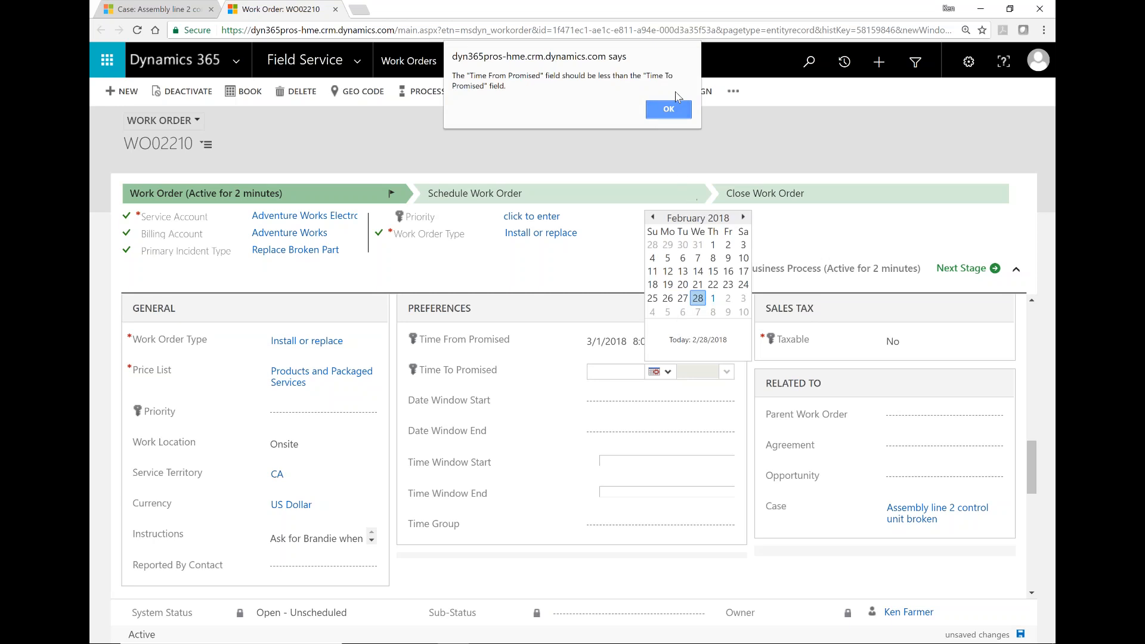
{"action": "left_click", "coordinate": [677, 117]}
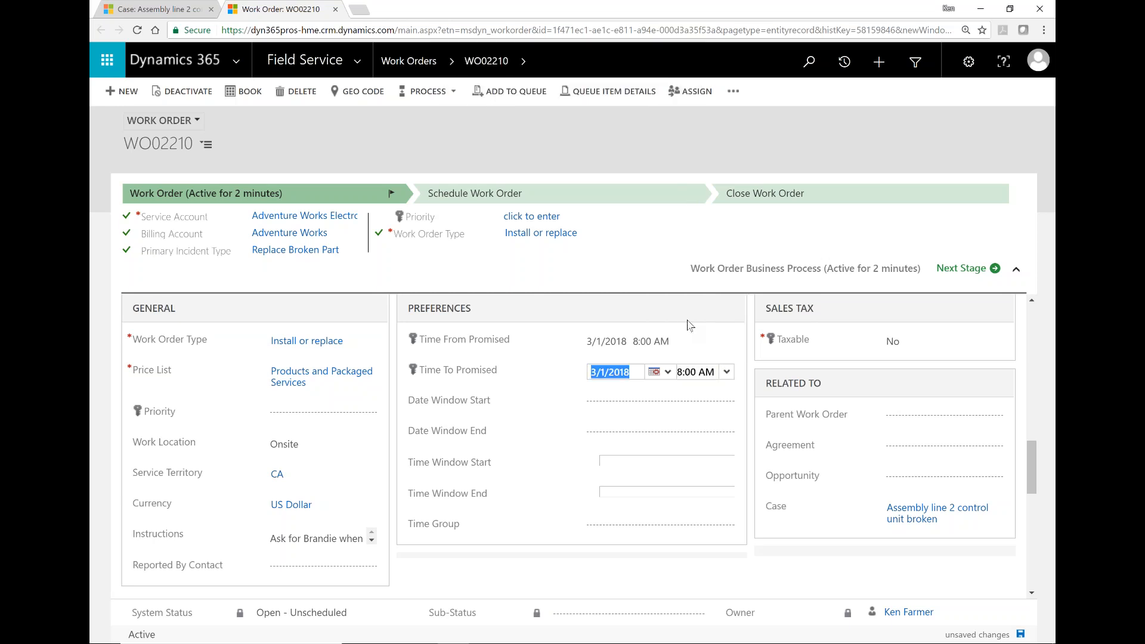
Step: Set the promised end time to 6:00 PM and the promised start time to 12:00 PM
{"action": "left_click", "coordinate": [727, 372]}
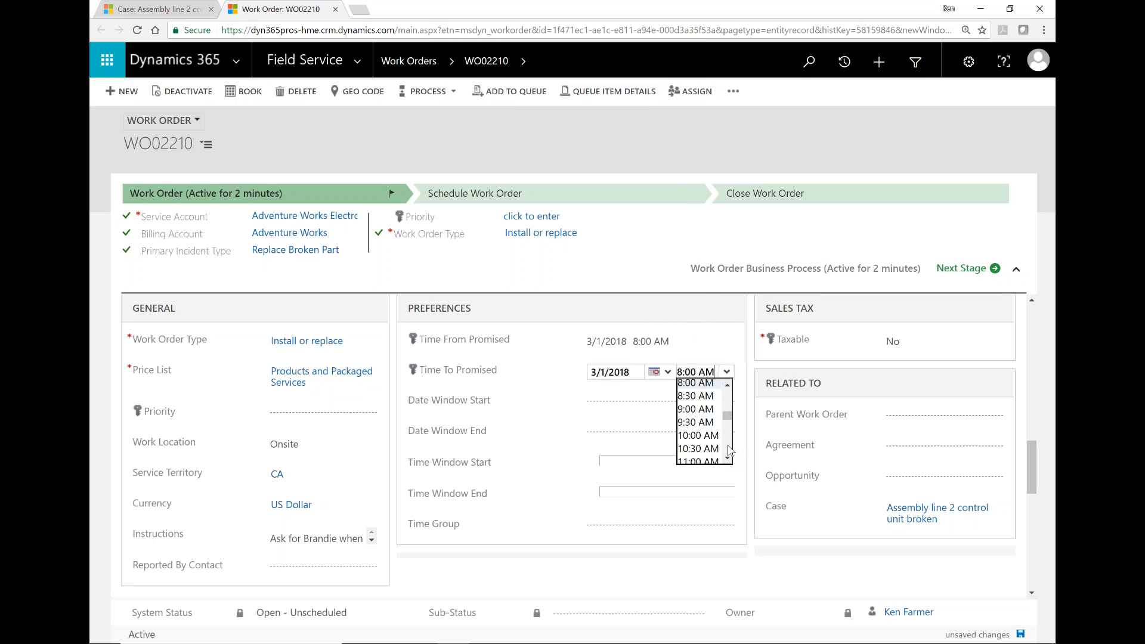
{"action": "scroll", "coordinate": [729, 451], "scroll_direction": "down", "scroll_amount": 2}
{"action": "scroll", "coordinate": [729, 451], "scroll_direction": "down", "scroll_amount": 2}
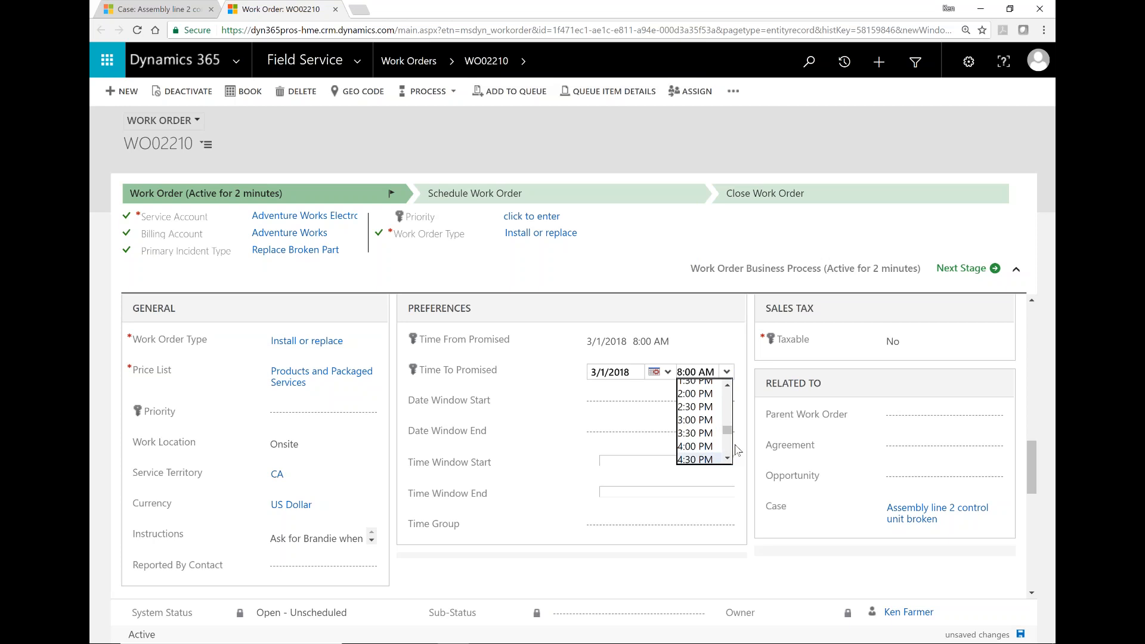
{"action": "scroll", "coordinate": [710, 449], "scroll_direction": "down", "scroll_amount": 2}
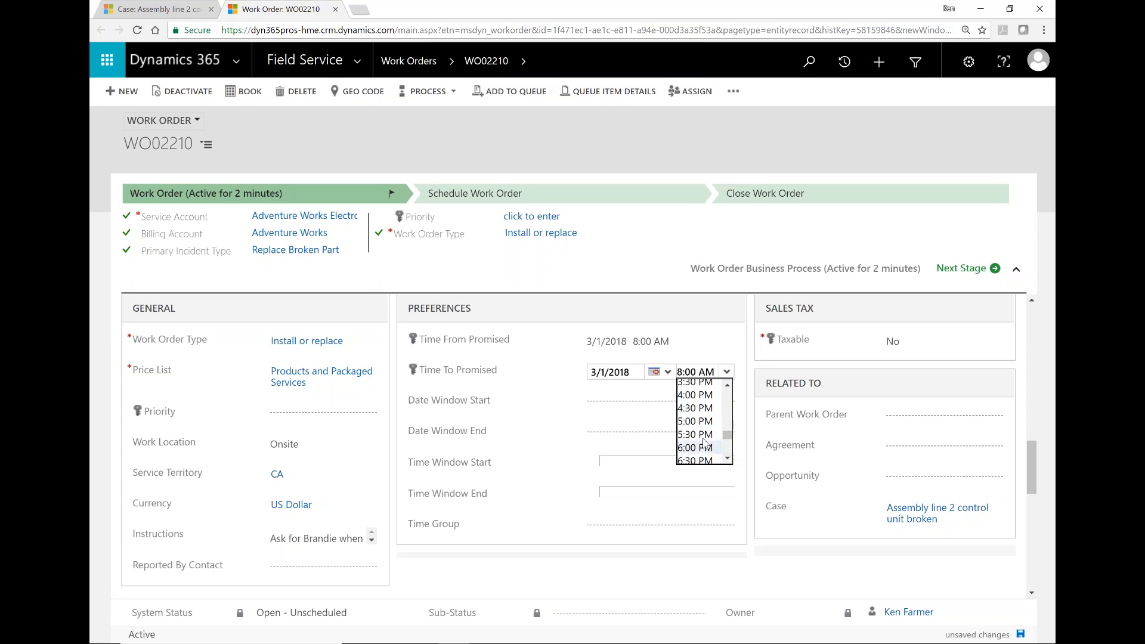
{"action": "left_click", "coordinate": [696, 447]}
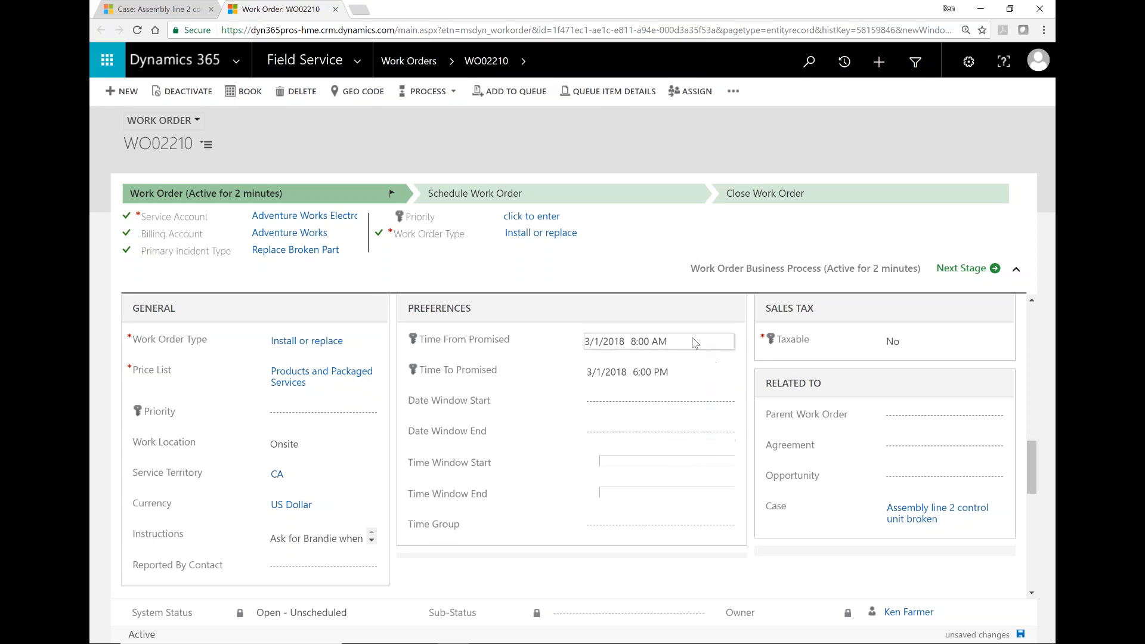
{"action": "left_click", "coordinate": [673, 346]}
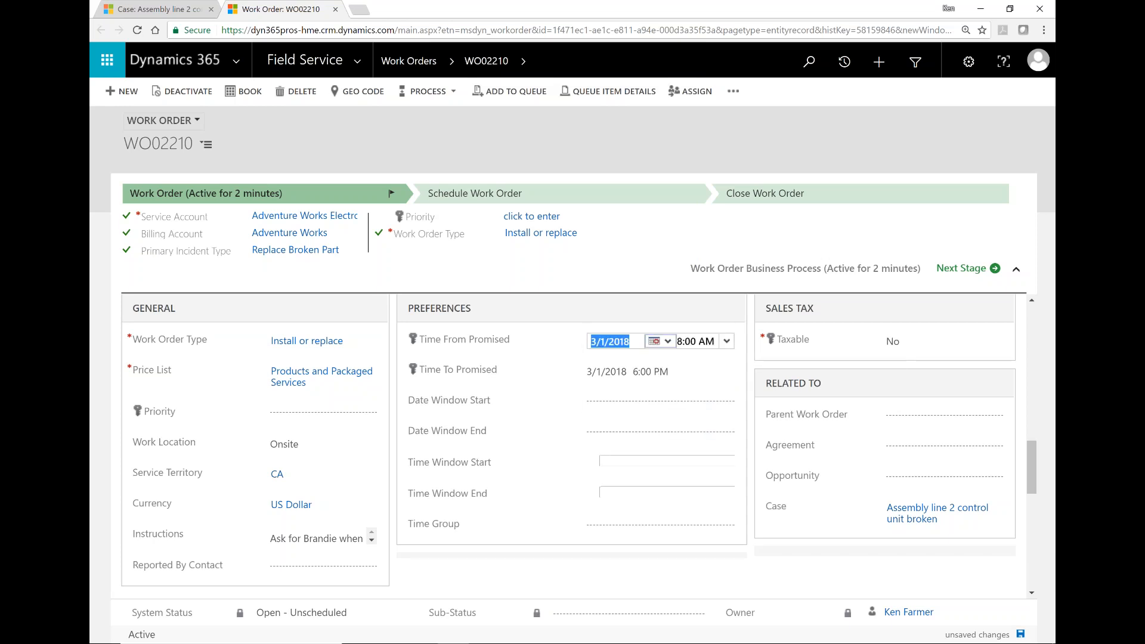
{"action": "left_click", "coordinate": [728, 342]}
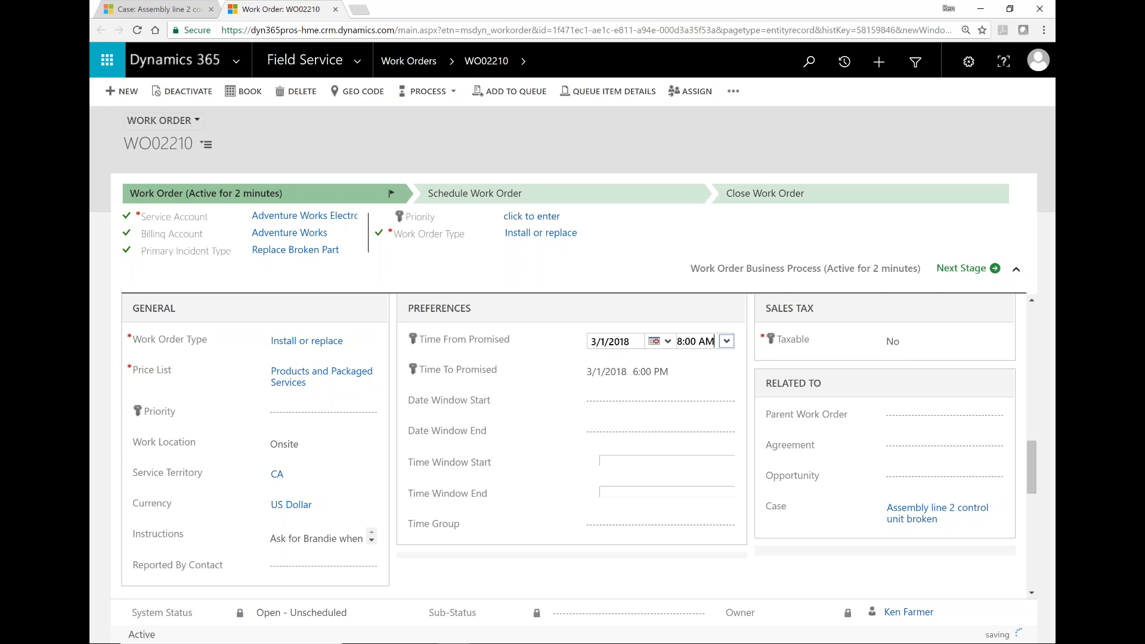
{"action": "left_click", "coordinate": [728, 342]}
{"action": "left_click", "coordinate": [727, 342]}
{"action": "left_click", "coordinate": [728, 409]}
{"action": "left_click", "coordinate": [699, 384]}
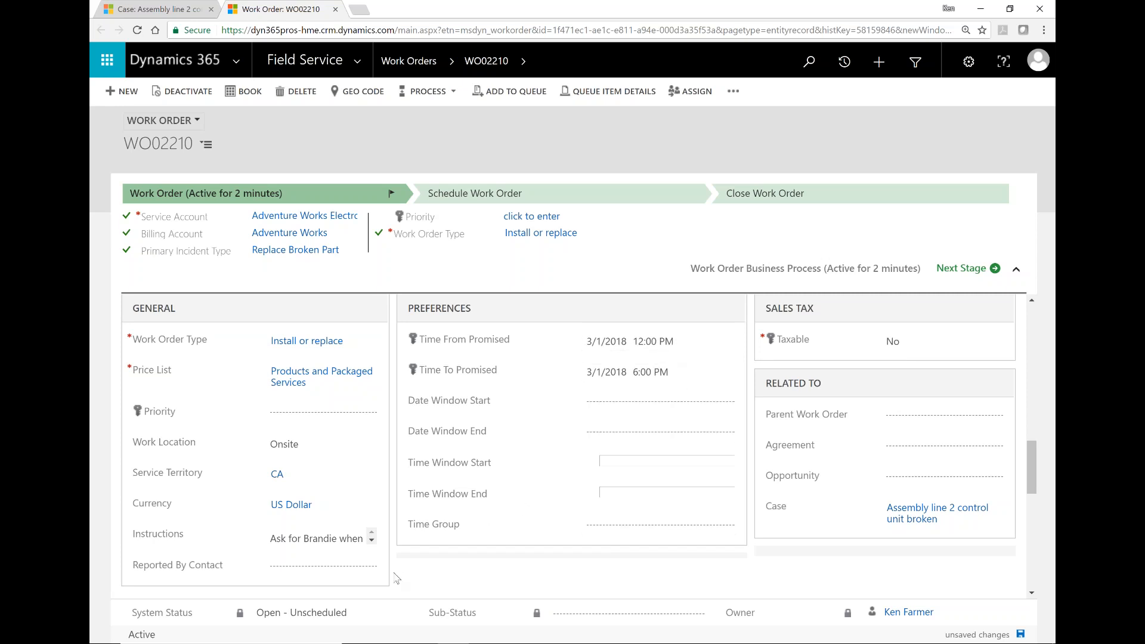
{"action": "scroll", "coordinate": [395, 578], "scroll_direction": "down", "scroll_amount": 1}
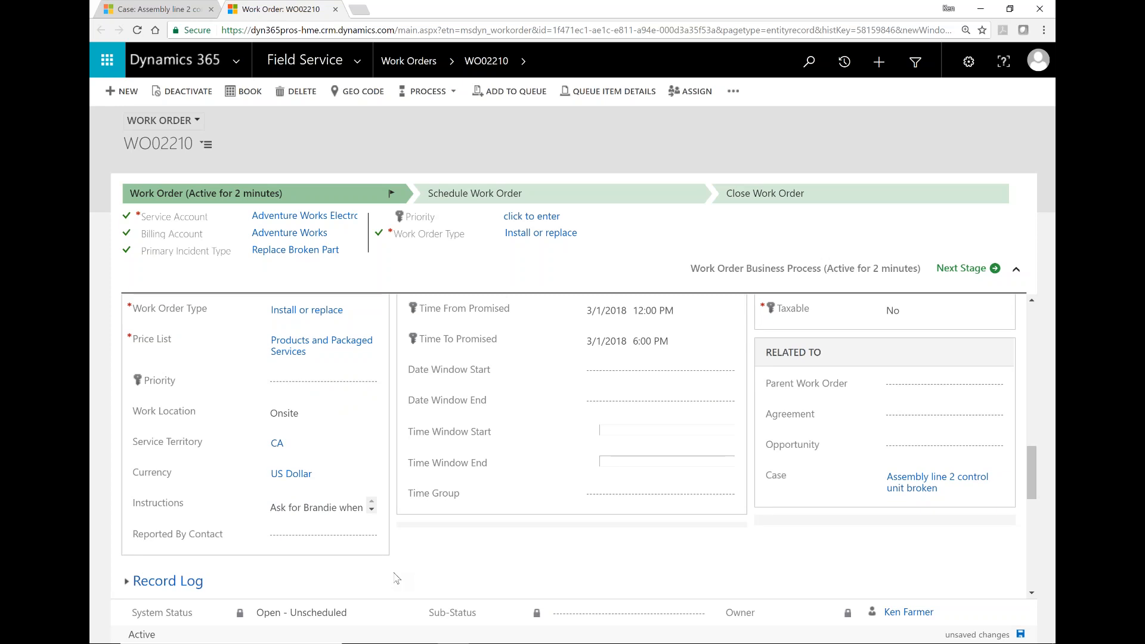
Step: Expand Service Tasks and widen the Task Type column so all four tasks, including Perform Repair, read fully
{"action": "scroll", "coordinate": [395, 579], "scroll_direction": "down", "scroll_amount": 5}
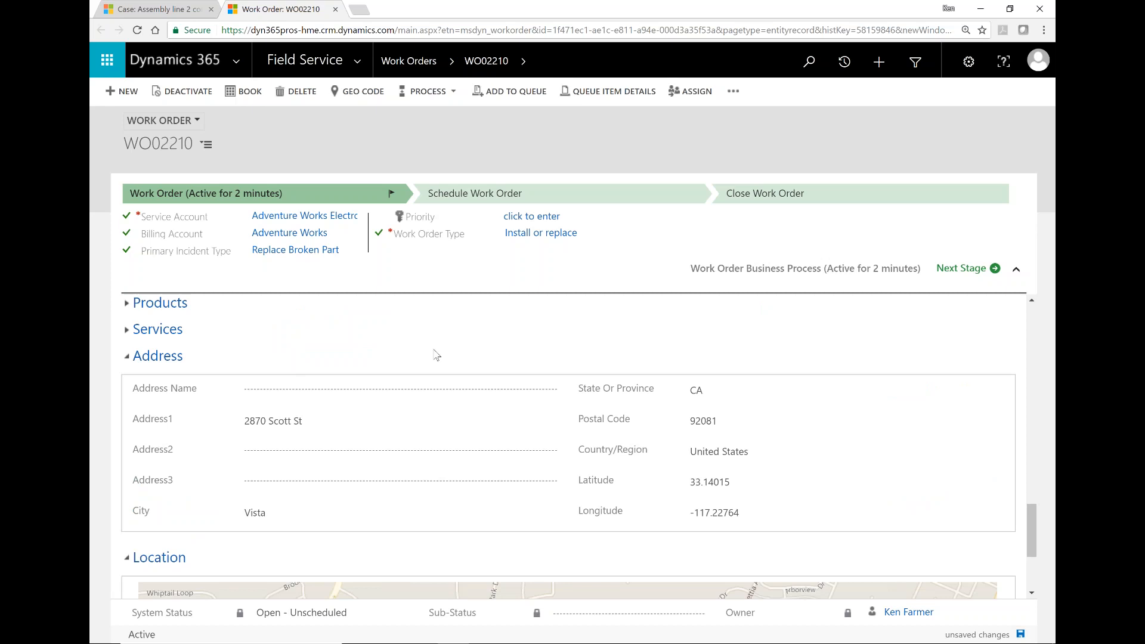
{"action": "scroll", "coordinate": [435, 355], "scroll_direction": "up", "scroll_amount": 3}
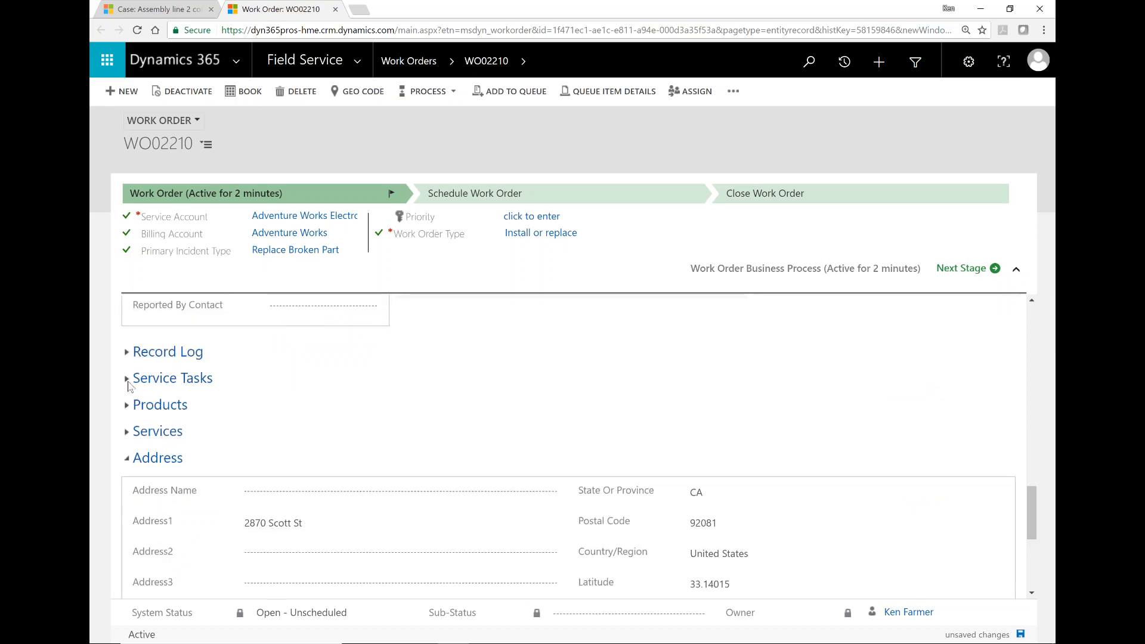
{"action": "left_click", "coordinate": [128, 380]}
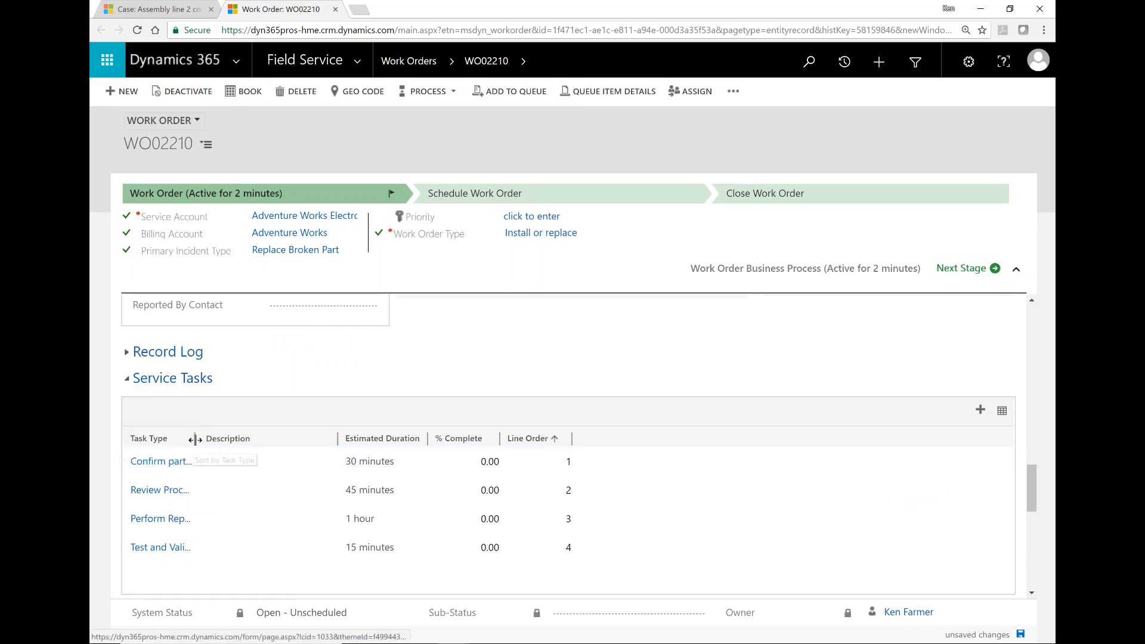
{"action": "left_click_drag", "start_coordinate": [196, 440], "coordinate": [284, 447]}
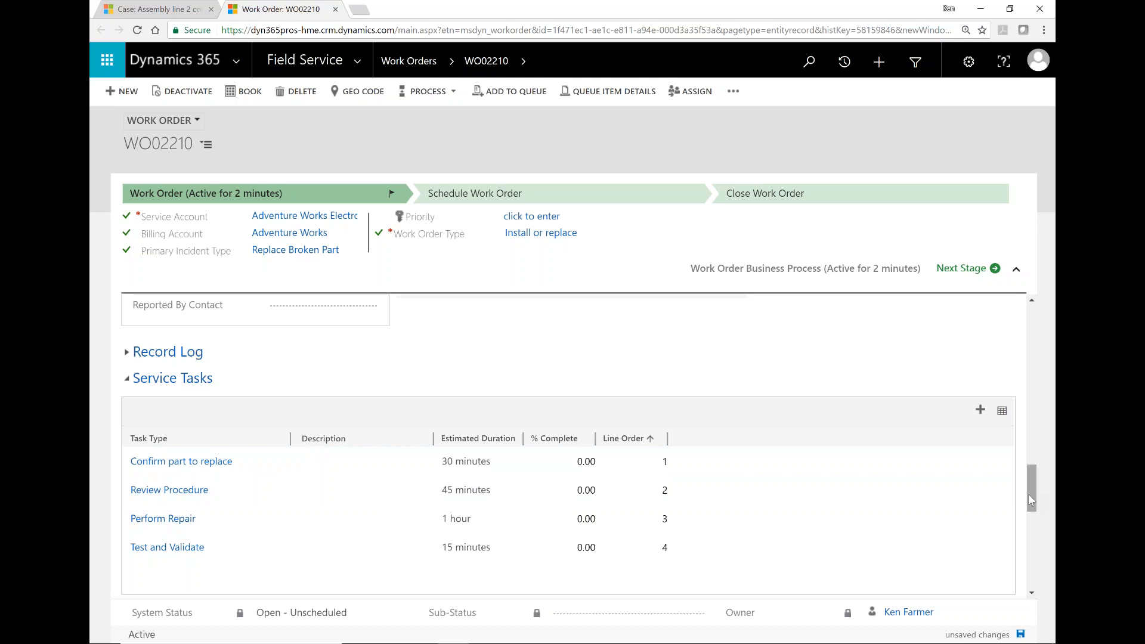
{"action": "left_click_drag", "start_coordinate": [1029, 497], "coordinate": [1030, 555]}
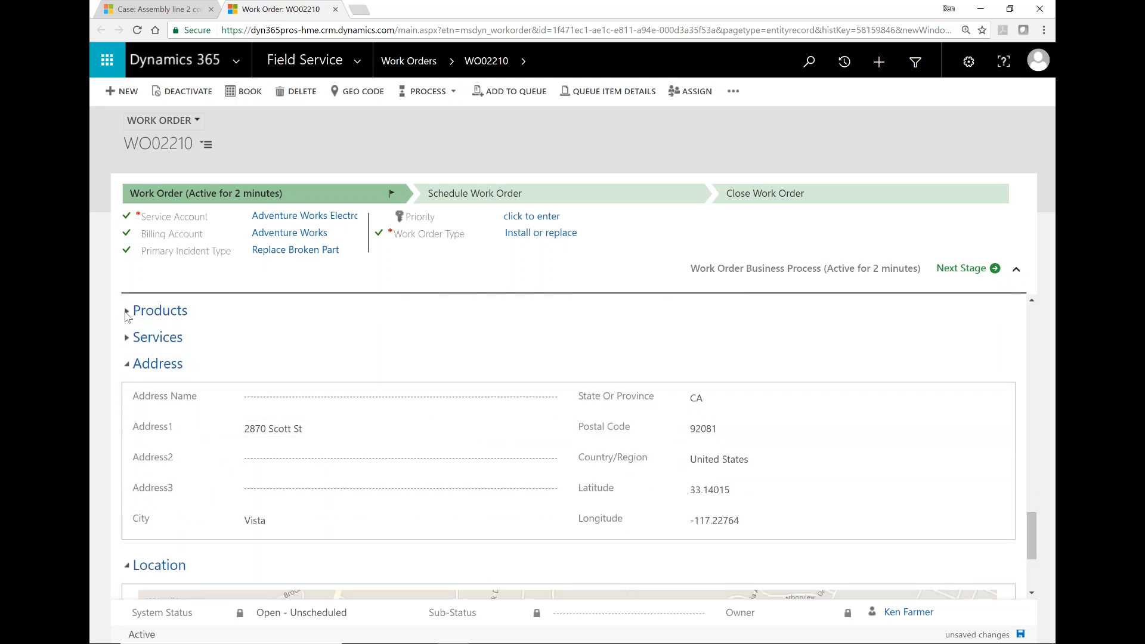
Step: Expand the Products section to confirm it has no entries, then collapse it
{"action": "left_click", "coordinate": [126, 312]}
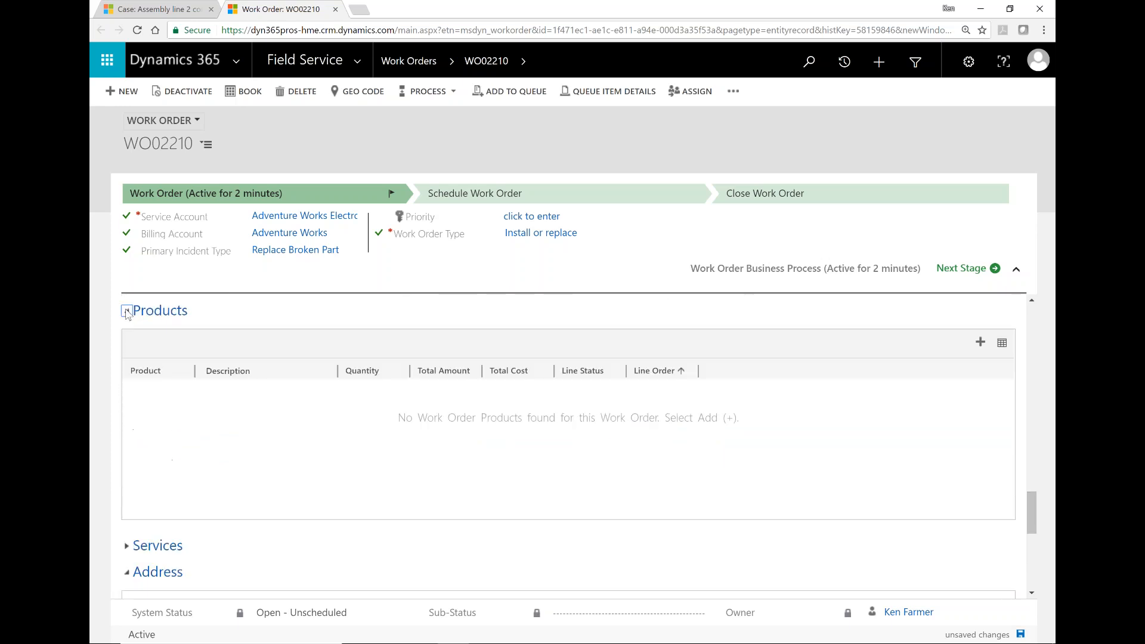
{"action": "left_click", "coordinate": [126, 312]}
{"action": "left_click", "coordinate": [127, 313]}
{"action": "left_click", "coordinate": [127, 315]}
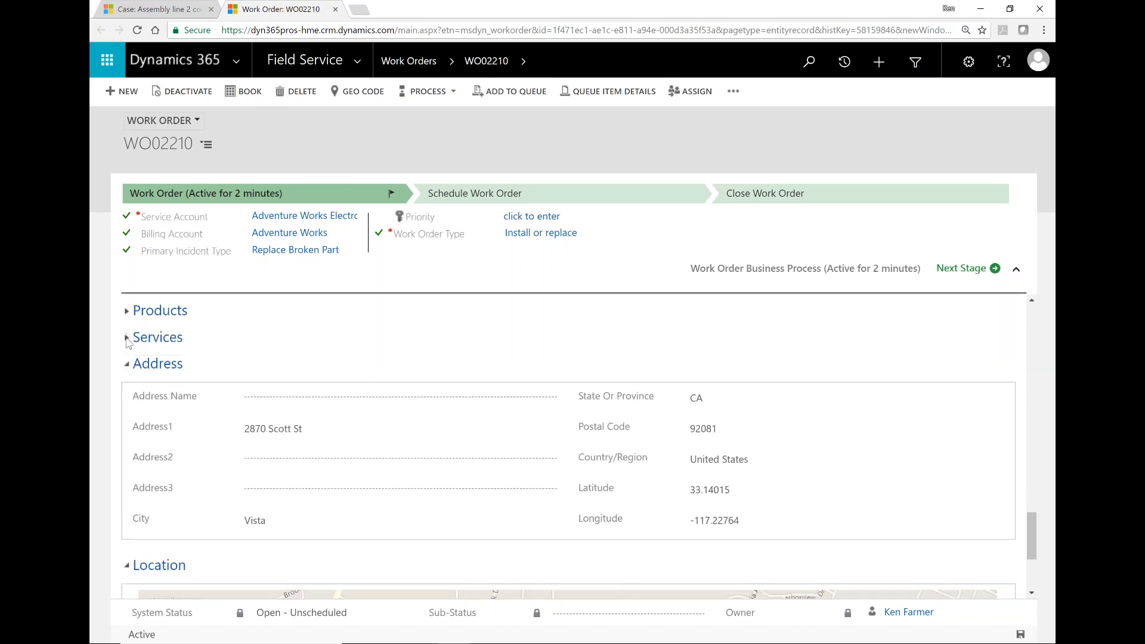
Step: Expand Services, then scroll past Address and Location back up to the Summary
{"action": "left_click", "coordinate": [126, 337]}
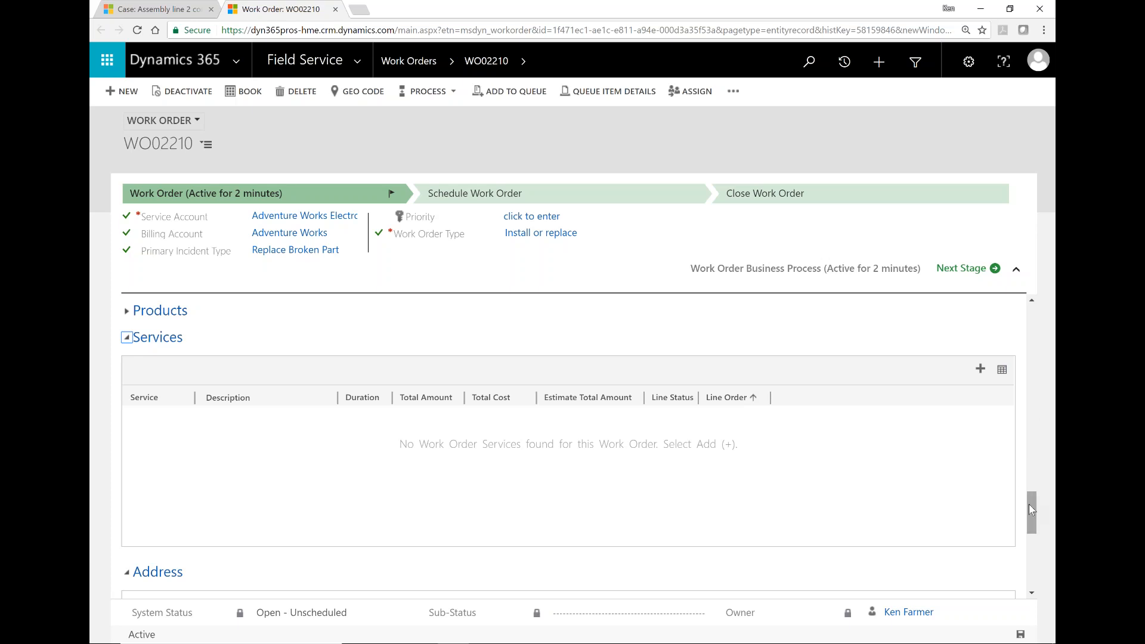
{"action": "left_click_drag", "start_coordinate": [1031, 528], "coordinate": [1029, 574]}
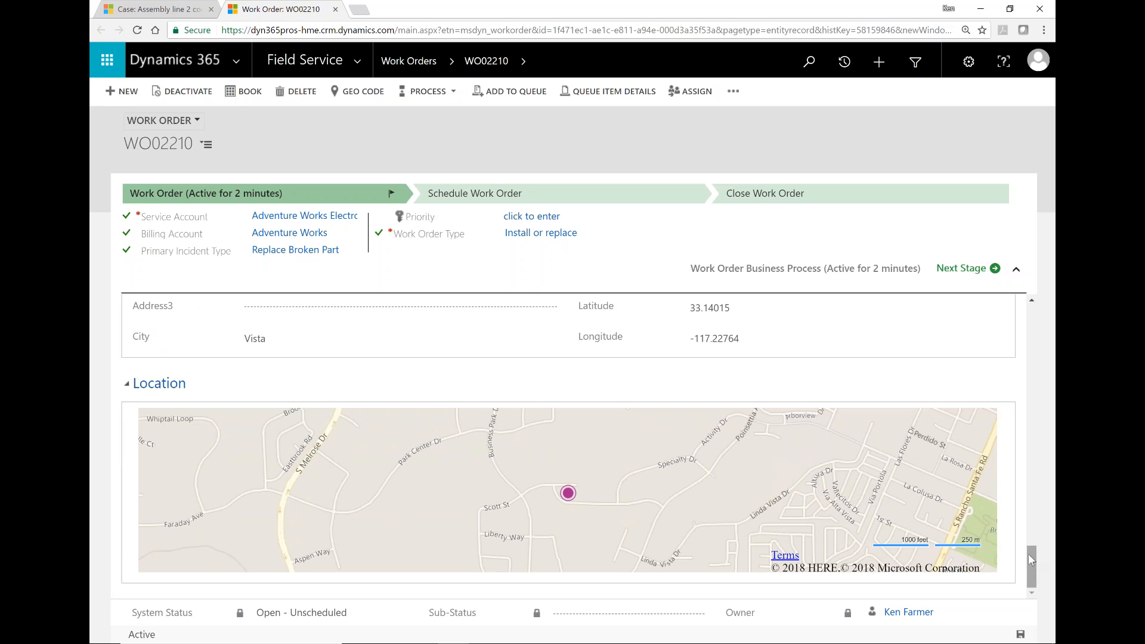
{"action": "left_click_drag", "start_coordinate": [1034, 561], "coordinate": [1033, 537]}
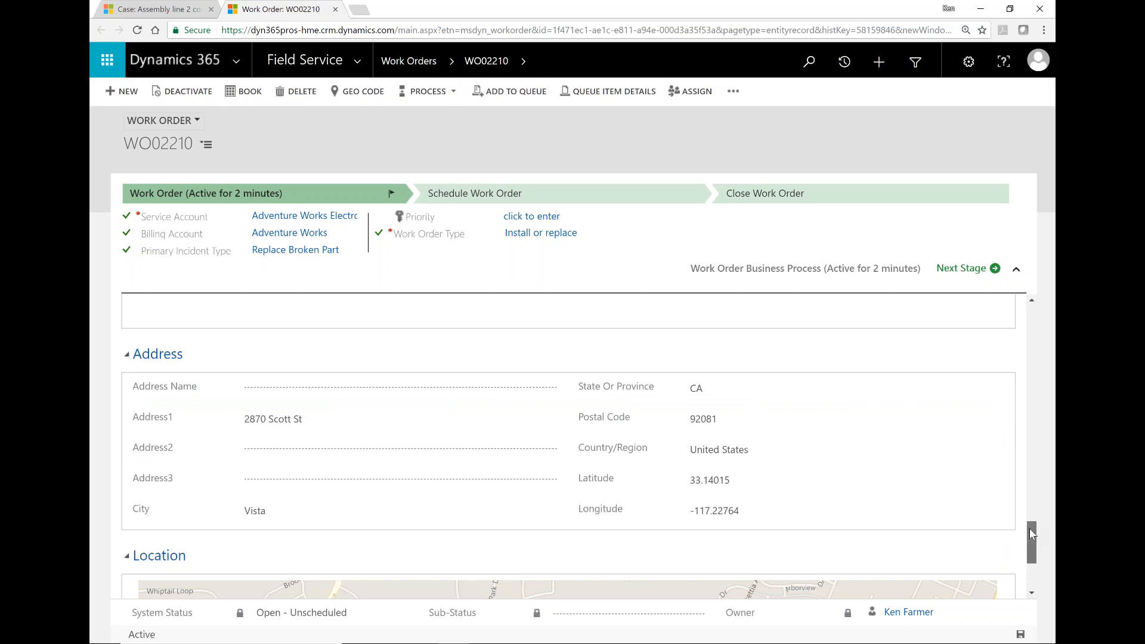
{"action": "left_click_drag", "start_coordinate": [1033, 521], "coordinate": [1028, 282]}
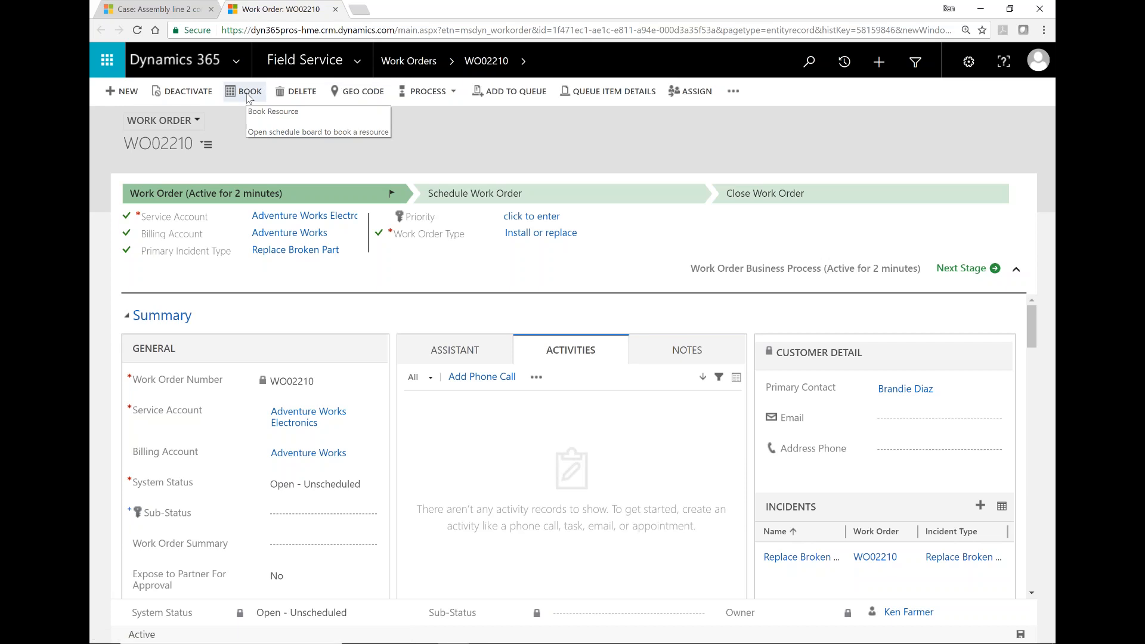
Step: Go to the Schedule Board from the Field Service area navigation menu
{"action": "left_click", "coordinate": [361, 69]}
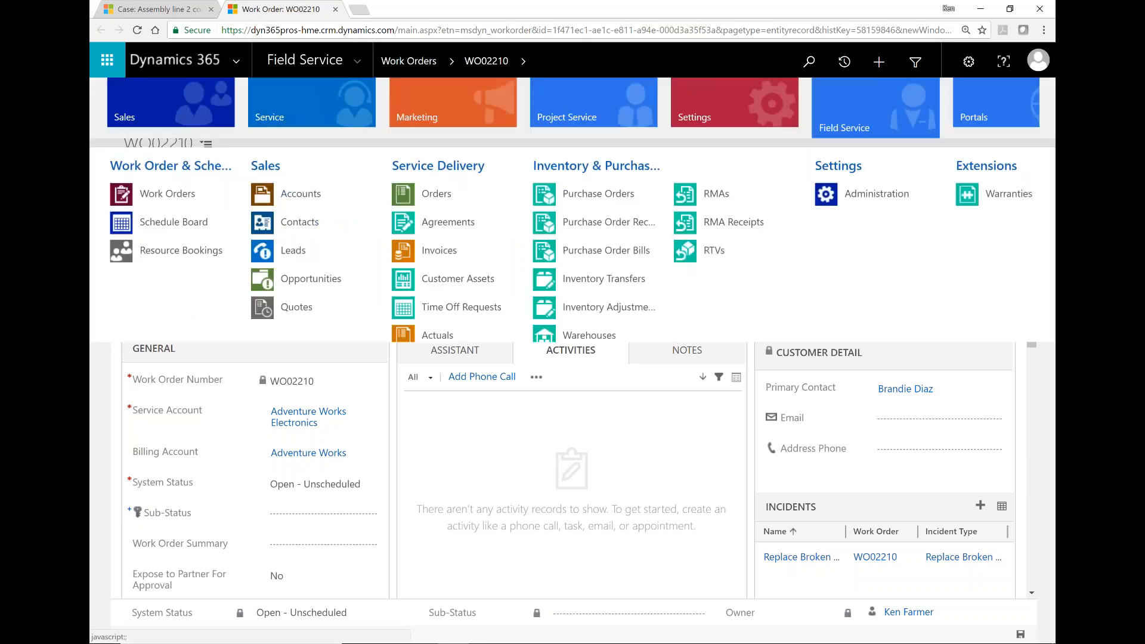
{"action": "left_click", "coordinate": [176, 223]}
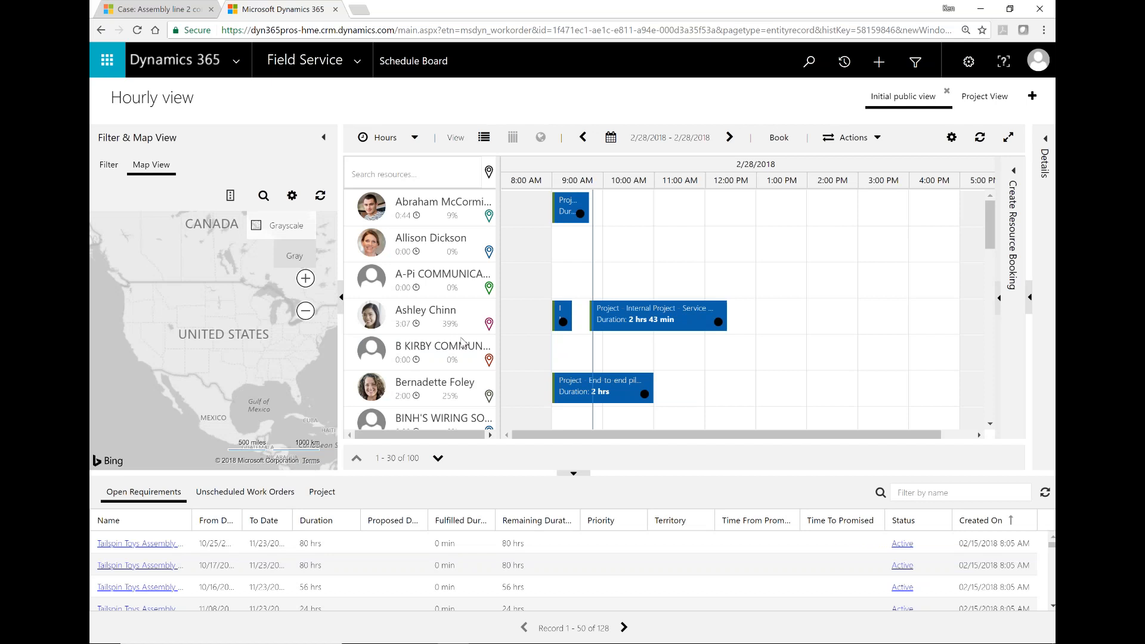
Step: Move the board to 3/1/2018 and show the filter fields down to Sort result by
{"action": "left_click", "coordinate": [445, 196]}
{"action": "left_click", "coordinate": [730, 138]}
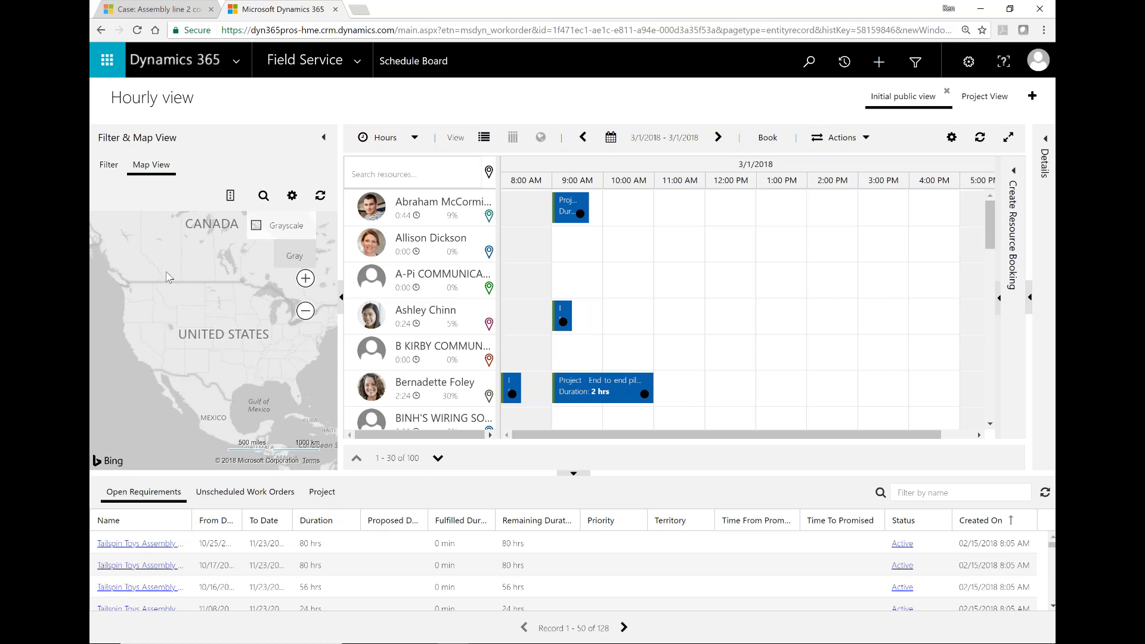
{"action": "left_click", "coordinate": [108, 169]}
{"action": "left_click_drag", "start_coordinate": [332, 221], "coordinate": [331, 322]}
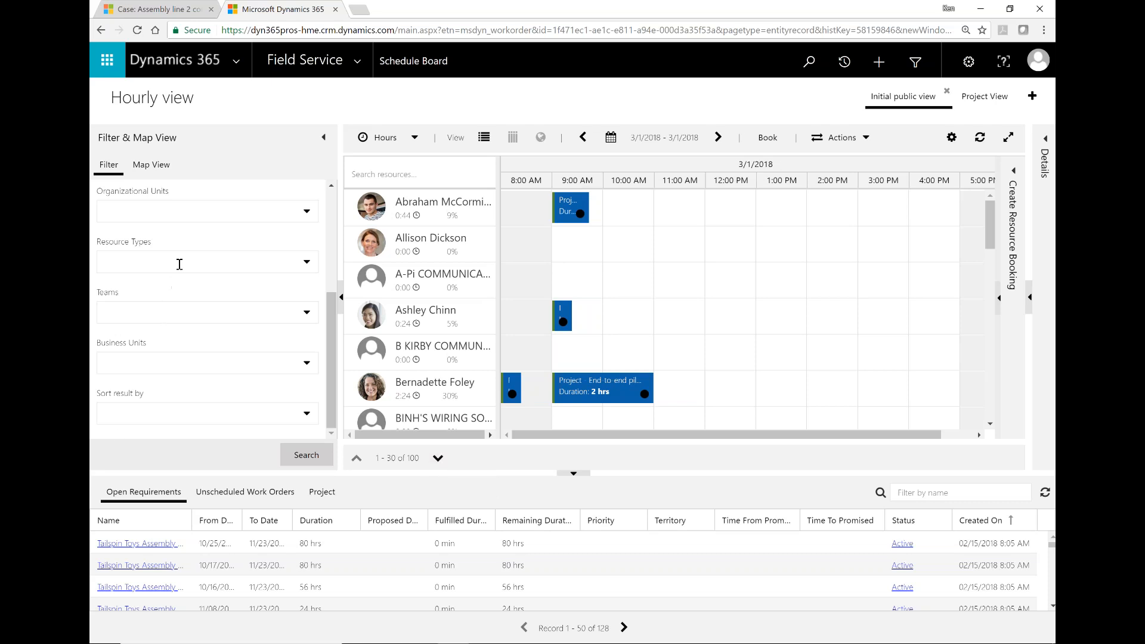
{"action": "left_click", "coordinate": [309, 265]}
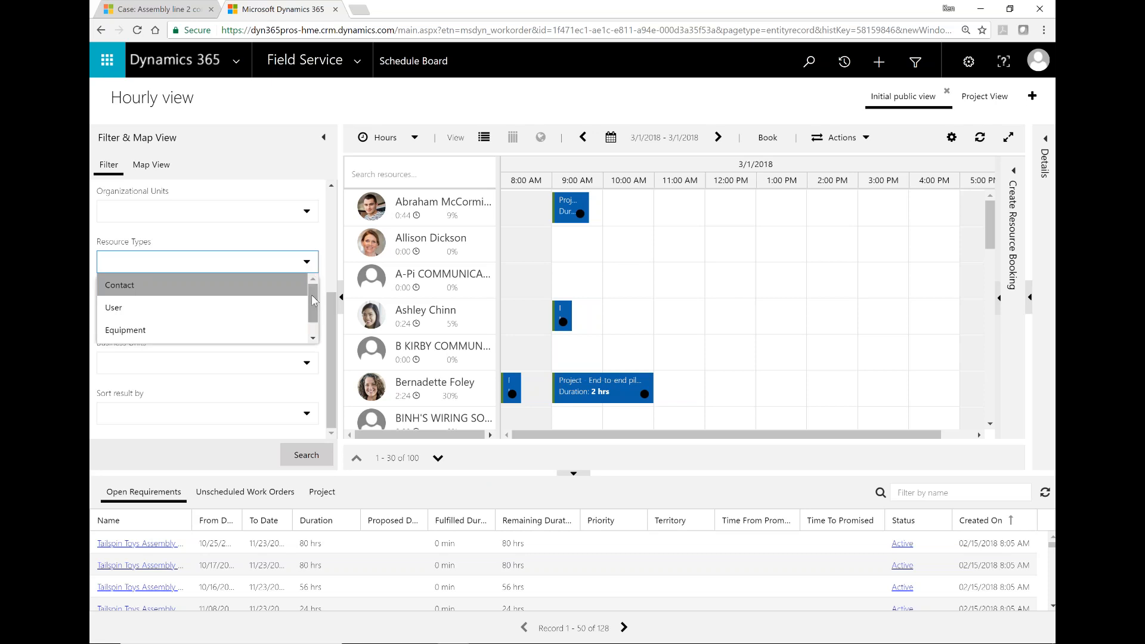
{"action": "left_click_drag", "start_coordinate": [315, 300], "coordinate": [315, 319]}
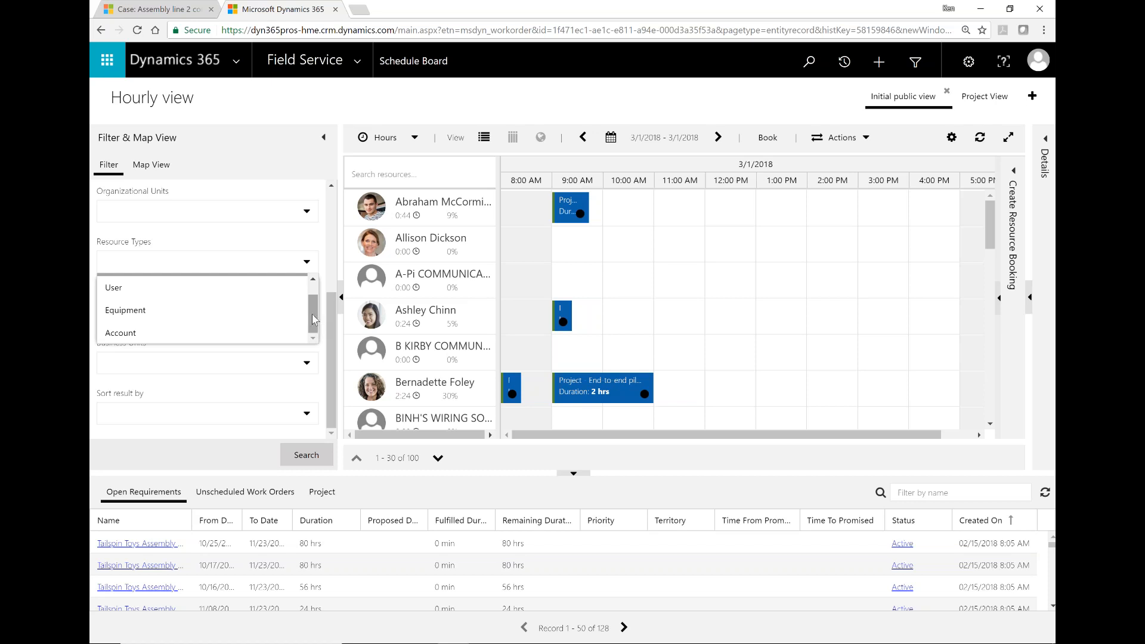
{"action": "scroll", "coordinate": [313, 313], "scroll_direction": "up", "scroll_amount": 1}
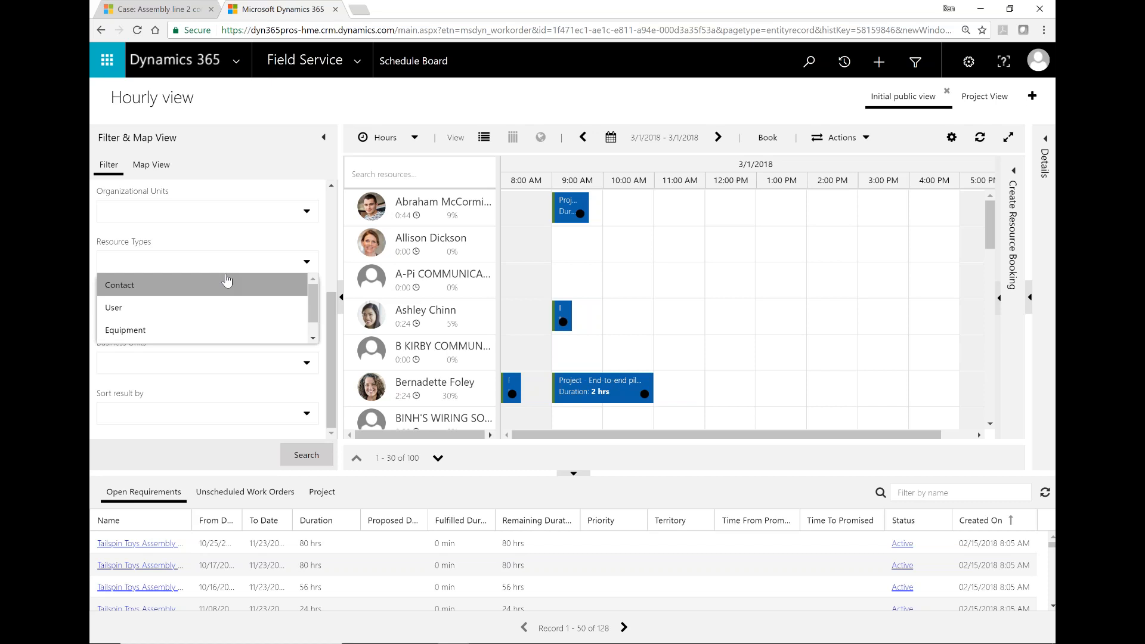
{"action": "scroll", "coordinate": [227, 281], "scroll_direction": "up", "scroll_amount": 3}
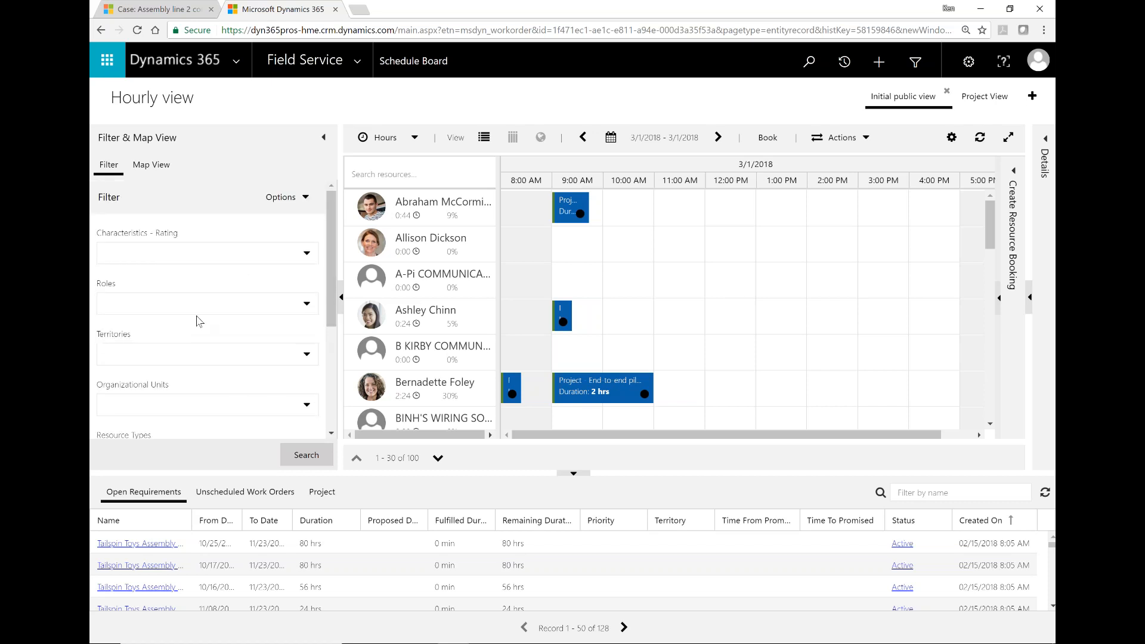
Step: Filter resources by Robotics Hardware at [Any Rating], narrowing the board to 16 resources
{"action": "left_click", "coordinate": [208, 252]}
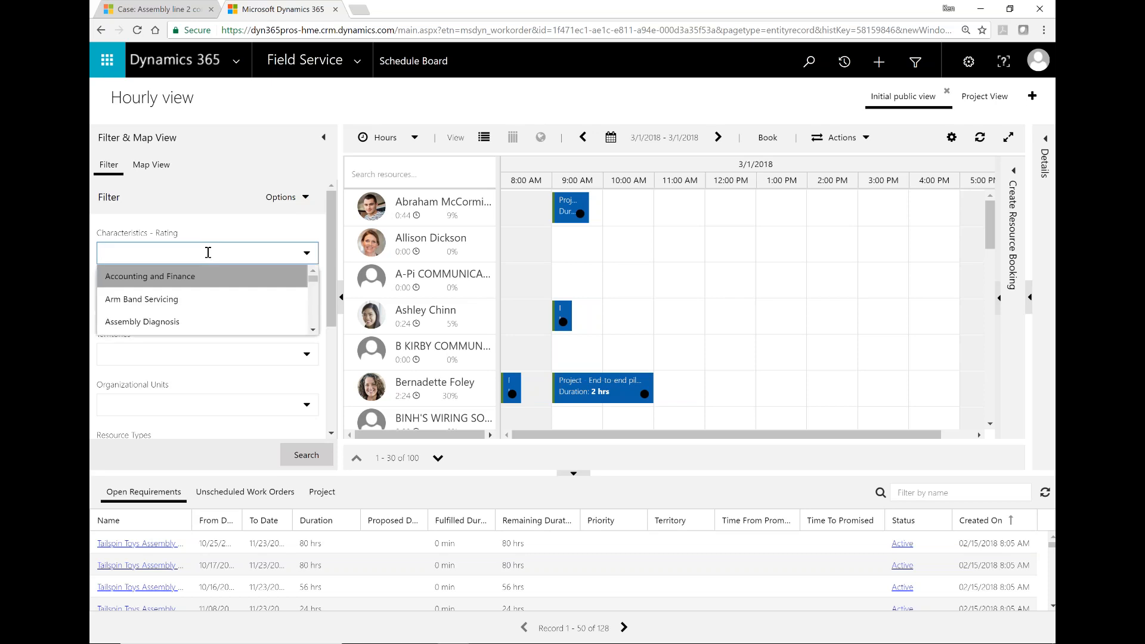
{"action": "type", "text": "robotics"}
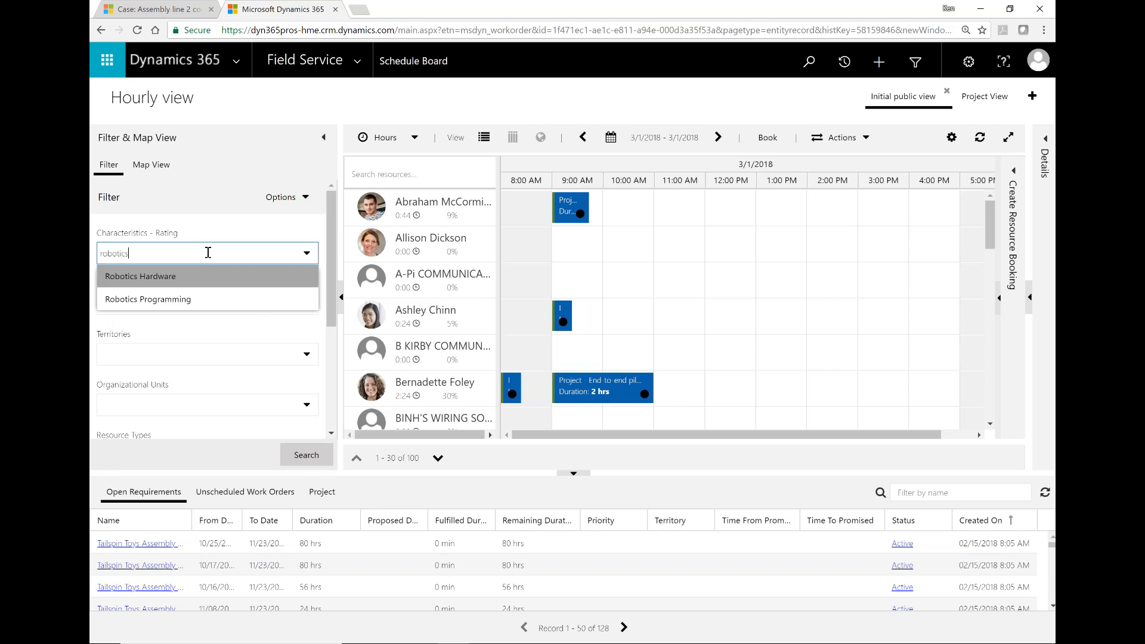
{"action": "left_click", "coordinate": [167, 281]}
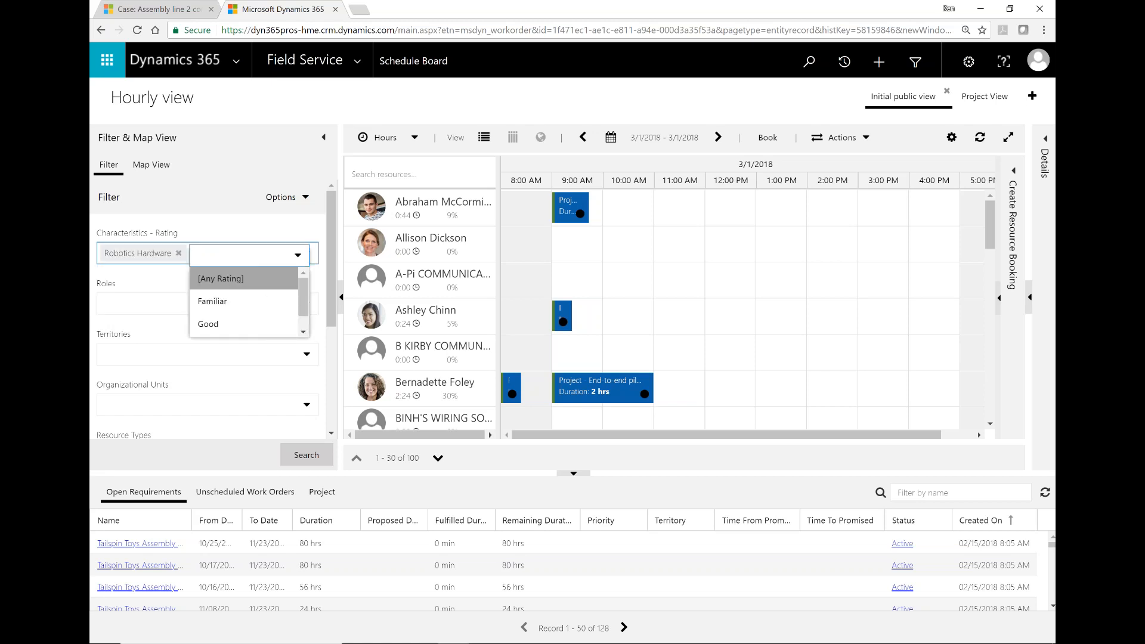
{"action": "mouse_move", "coordinate": [304, 289]}
{"action": "left_mouse_down"}
{"action": "mouse_move", "coordinate": [304, 303]}
{"action": "mouse_move", "coordinate": [306, 283]}
{"action": "left_mouse_up"}
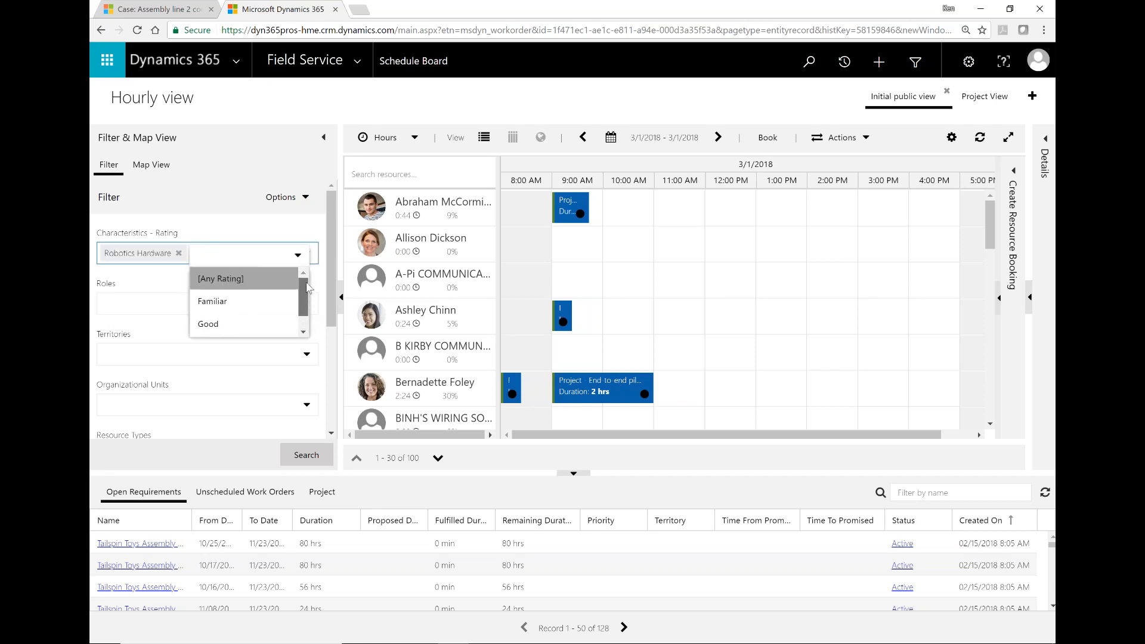
{"action": "left_click", "coordinate": [224, 285]}
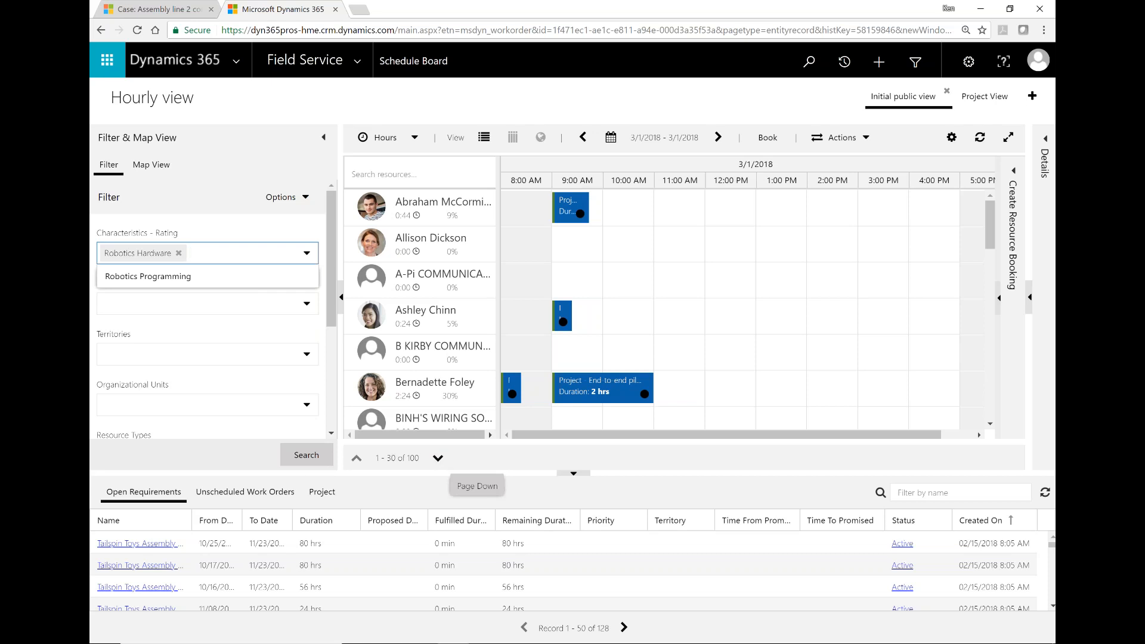
{"action": "left_click", "coordinate": [306, 456]}
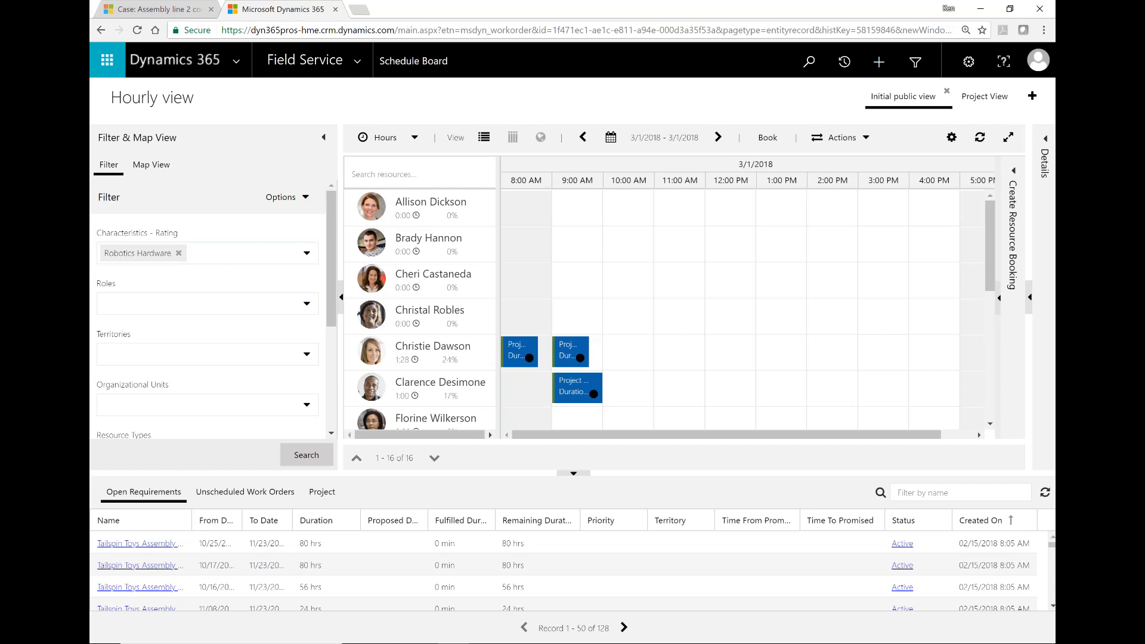
{"action": "left_click_drag", "start_coordinate": [517, 473], "coordinate": [523, 508]}
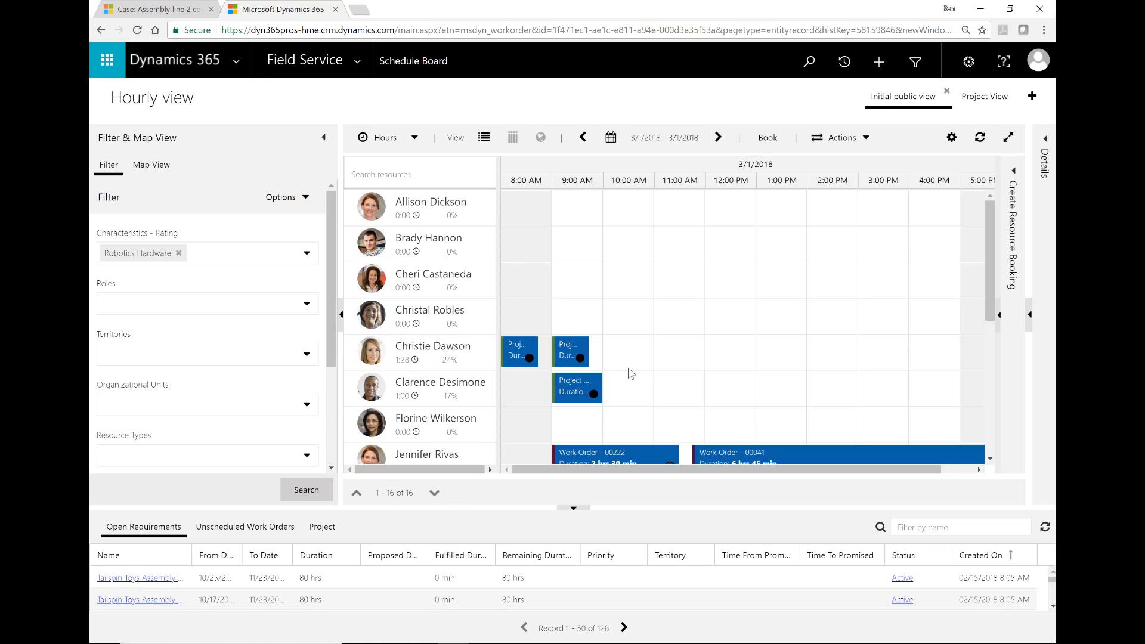
{"action": "scroll", "coordinate": [631, 374], "scroll_direction": "down", "scroll_amount": 4}
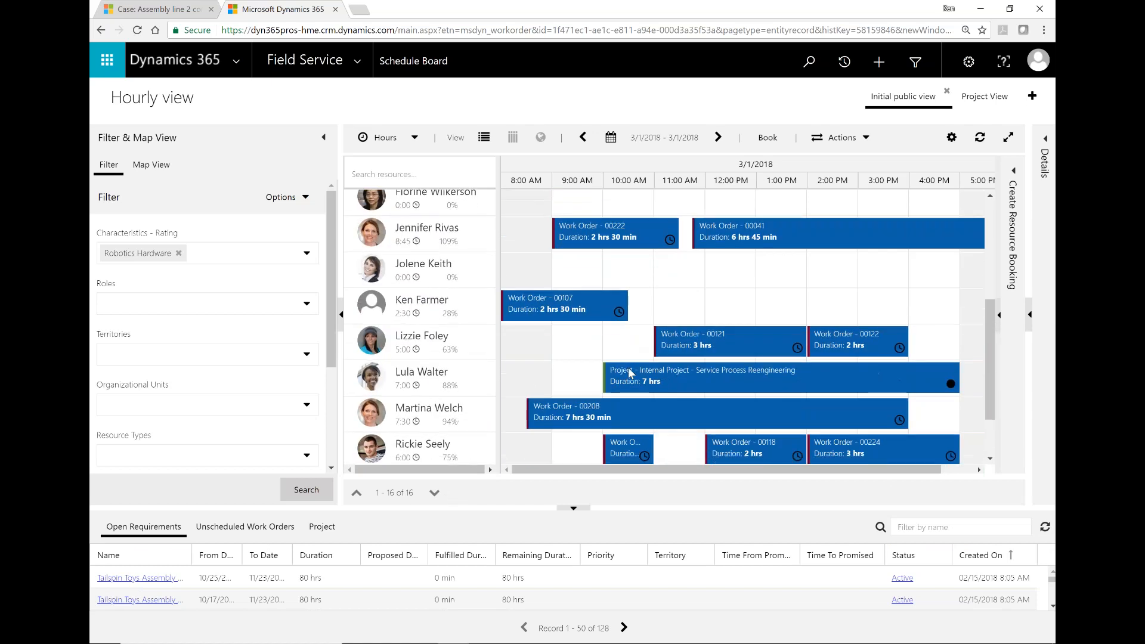
Step: Switch to Map View and drop the third resource's location pin on the map
{"action": "scroll", "coordinate": [648, 400], "scroll_direction": "down", "scroll_amount": 1}
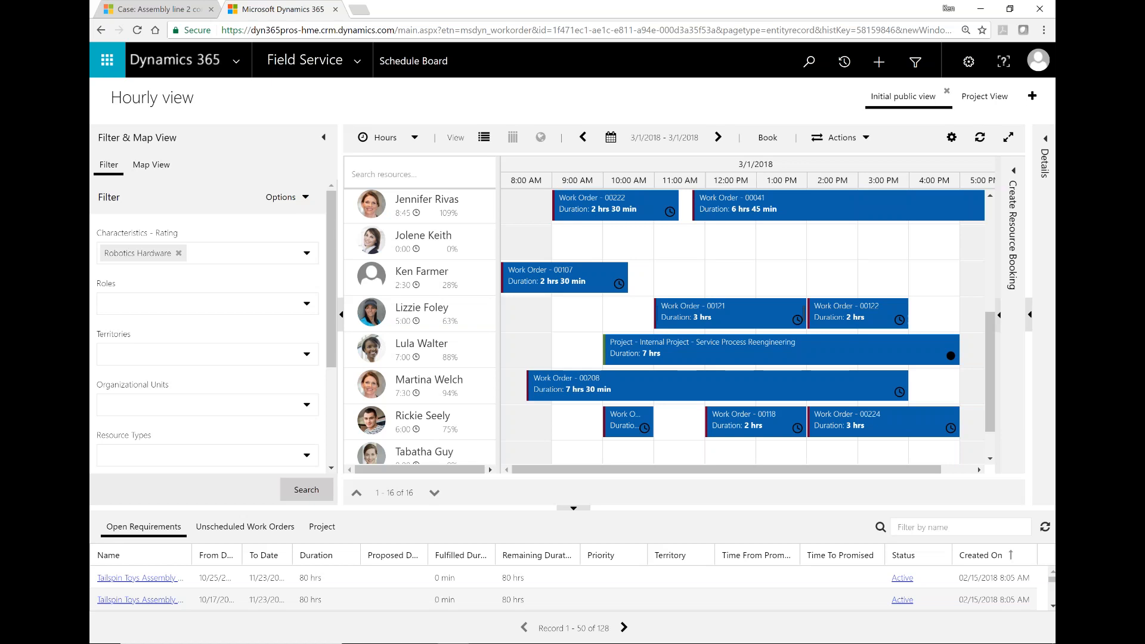
{"action": "left_click", "coordinate": [159, 167]}
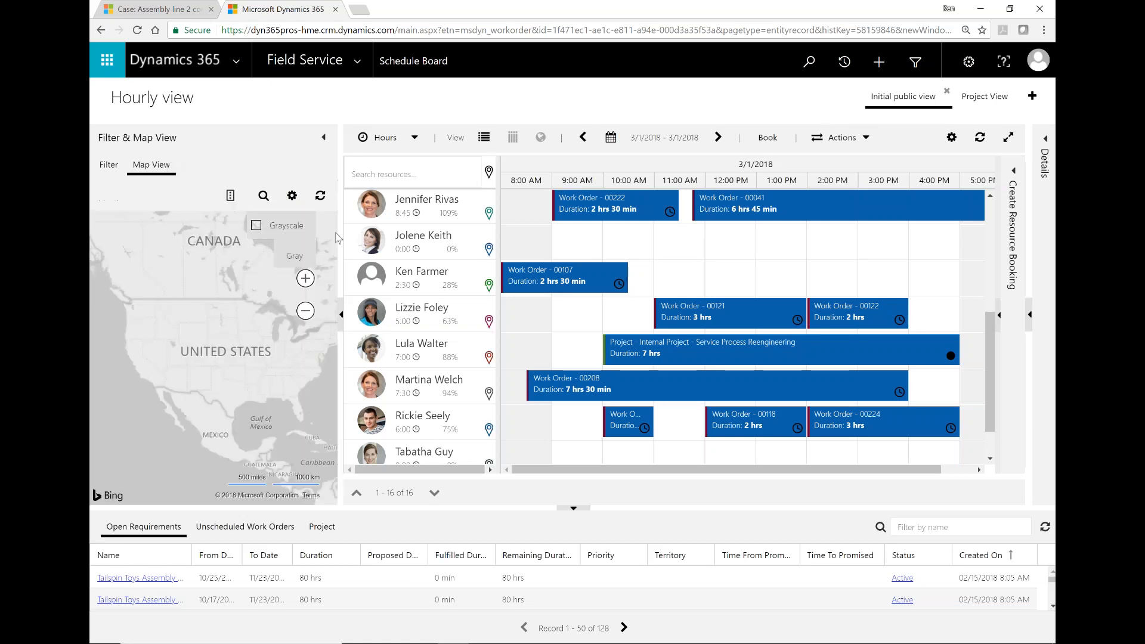
{"action": "left_click", "coordinate": [417, 287]}
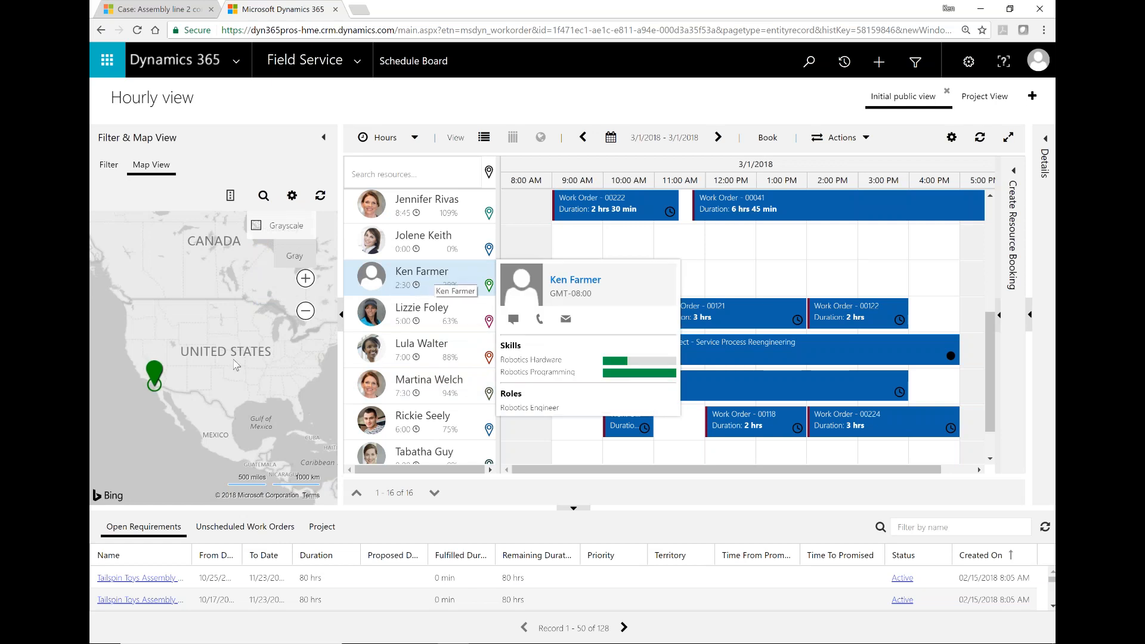
{"action": "left_click", "coordinate": [156, 375]}
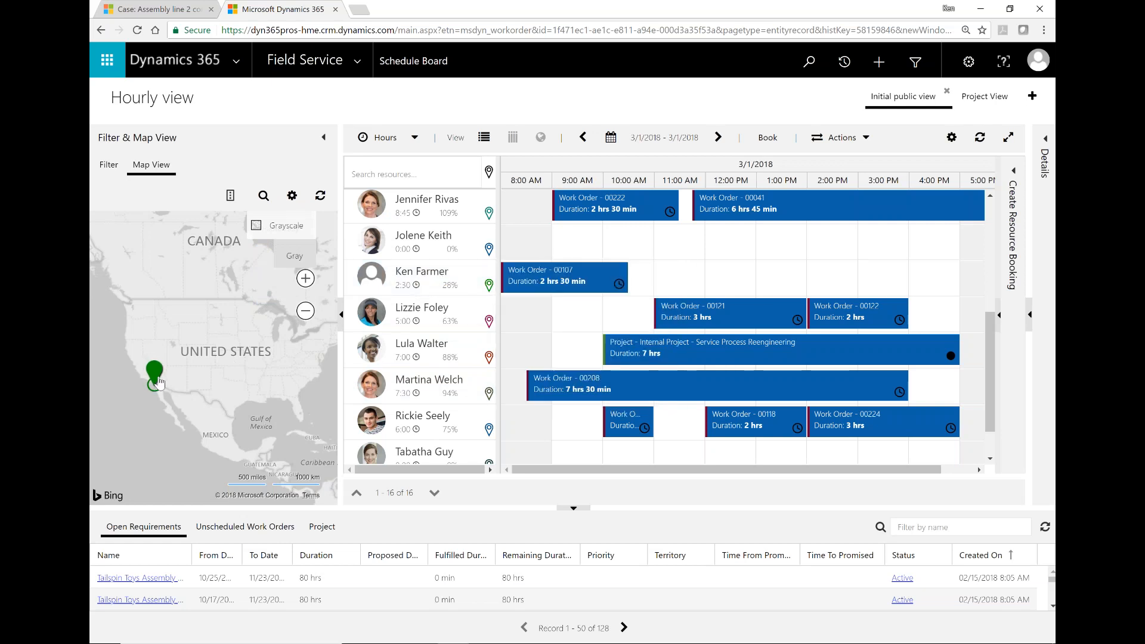
{"action": "left_click", "coordinate": [434, 317]}
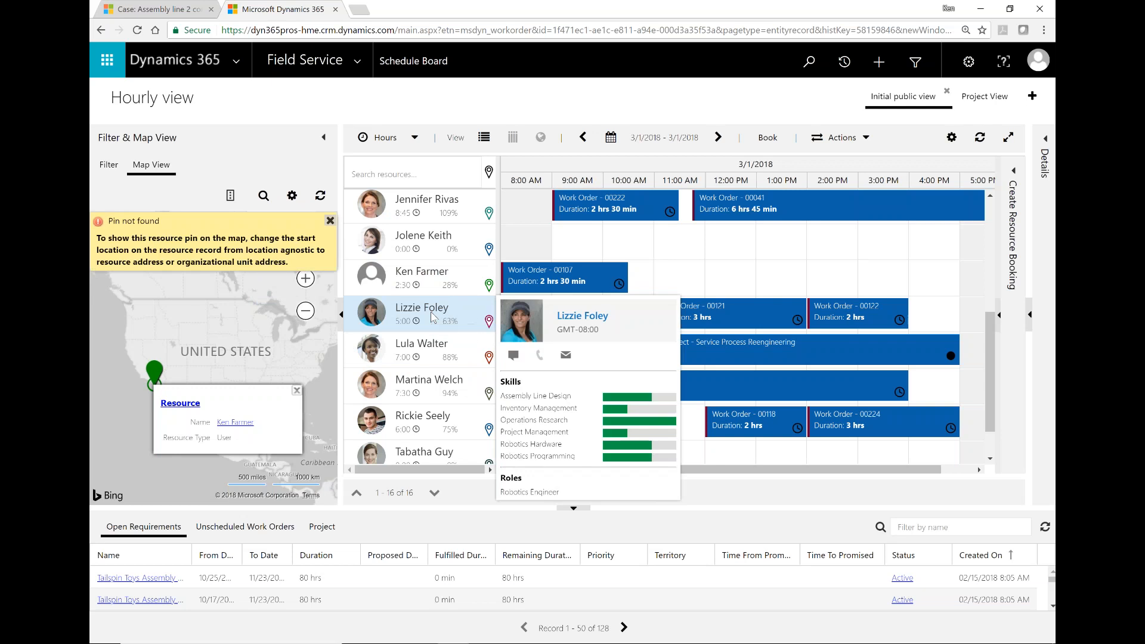
Step: Zoom and pan the map onto the resource's green route near Temecula and Murrieta
{"action": "mouse_move", "coordinate": [448, 385]}
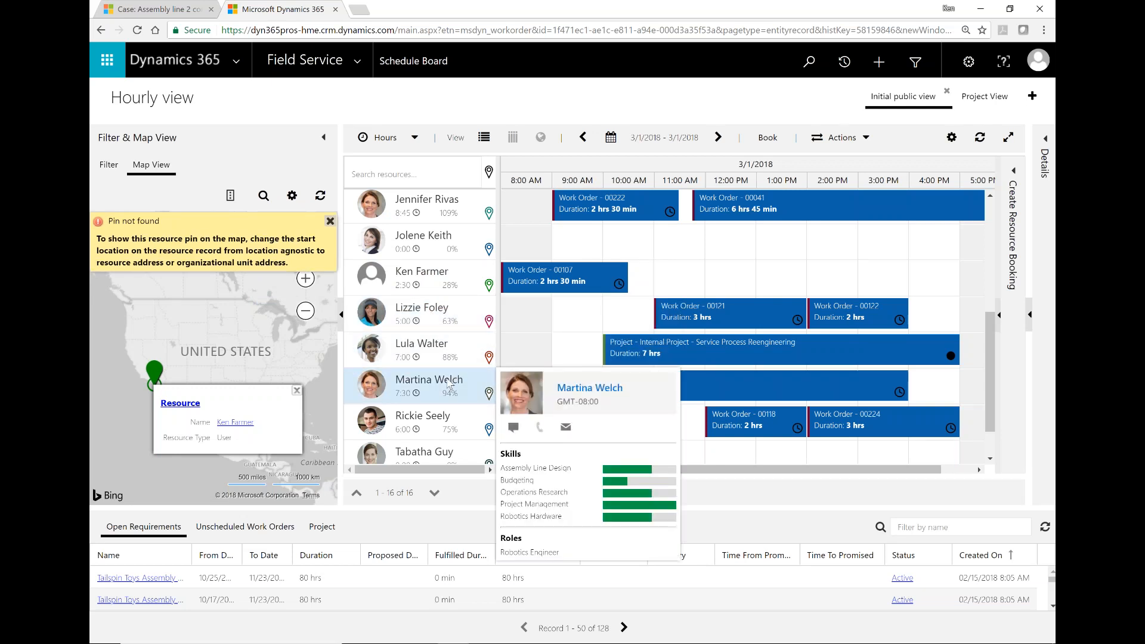
{"action": "mouse_move", "coordinate": [430, 289]}
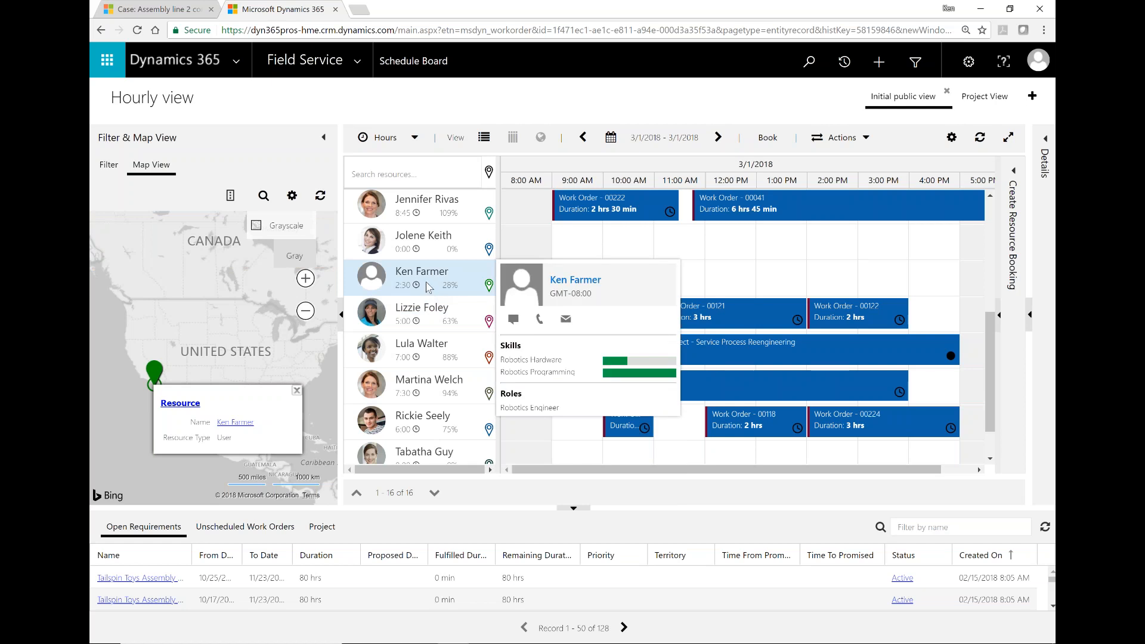
{"action": "left_click", "coordinate": [305, 278]}
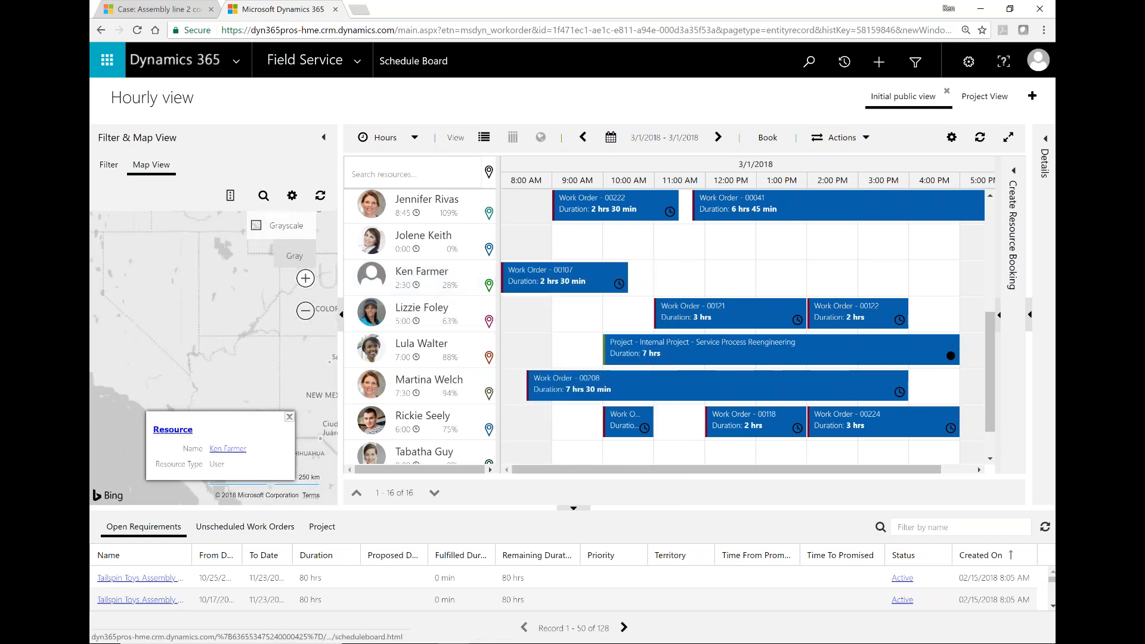
{"action": "left_click", "coordinate": [306, 279]}
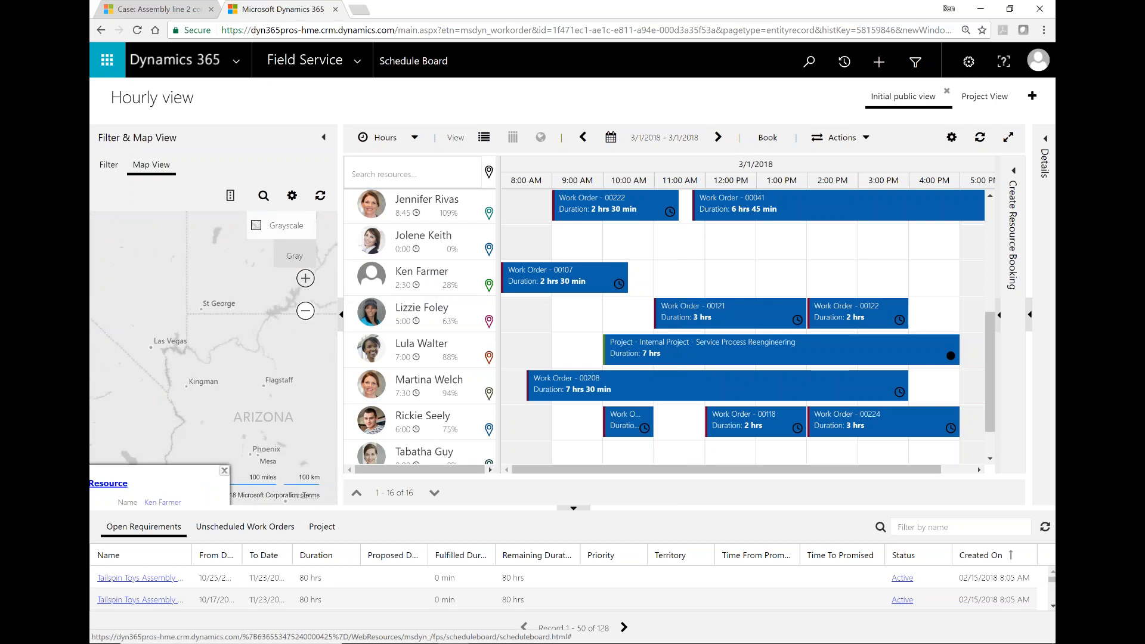
{"action": "left_click", "coordinate": [306, 279]}
{"action": "left_click_drag", "start_coordinate": [213, 337], "coordinate": [274, 282]}
{"action": "left_click_drag", "start_coordinate": [174, 350], "coordinate": [301, 264]}
{"action": "left_click_drag", "start_coordinate": [162, 386], "coordinate": [151, 420]}
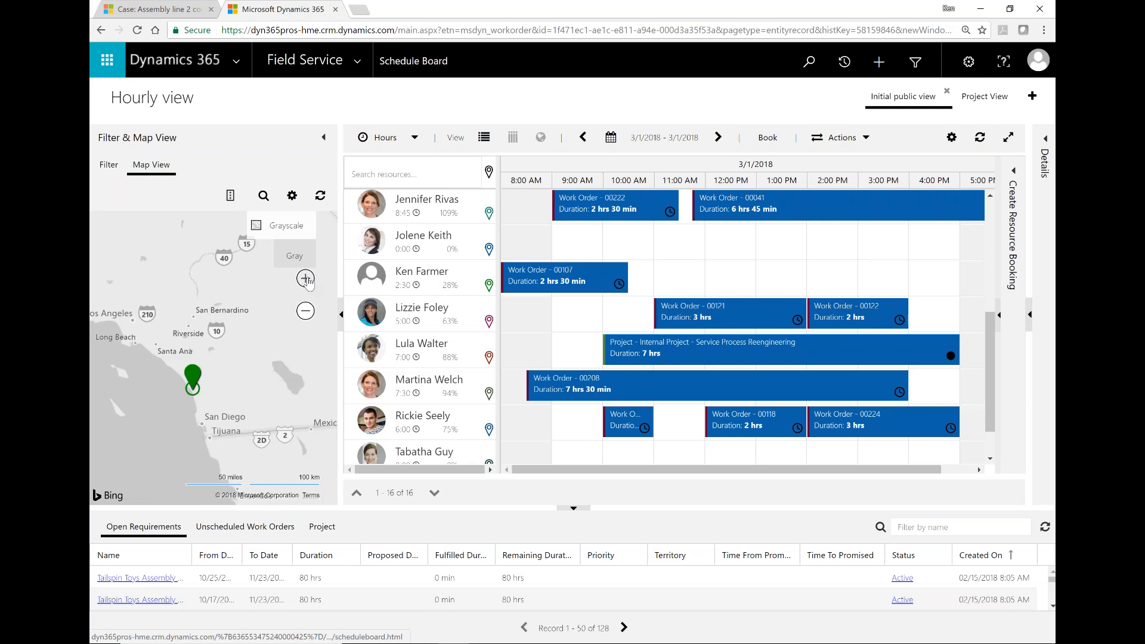
{"action": "left_click", "coordinate": [306, 279]}
{"action": "left_click", "coordinate": [306, 278]}
{"action": "left_click", "coordinate": [306, 278]}
{"action": "left_click_drag", "start_coordinate": [178, 451], "coordinate": [272, 312]}
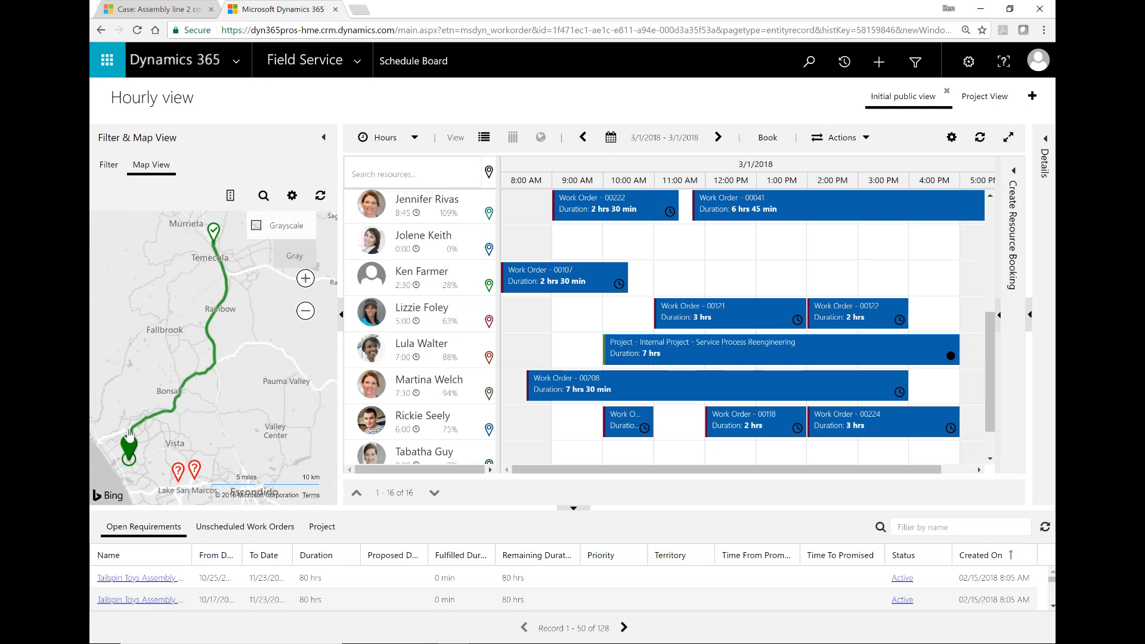
Step: List the 82 unscheduled work orders, with WO02210 at the top, in the lower pane
{"action": "left_click", "coordinate": [126, 451]}
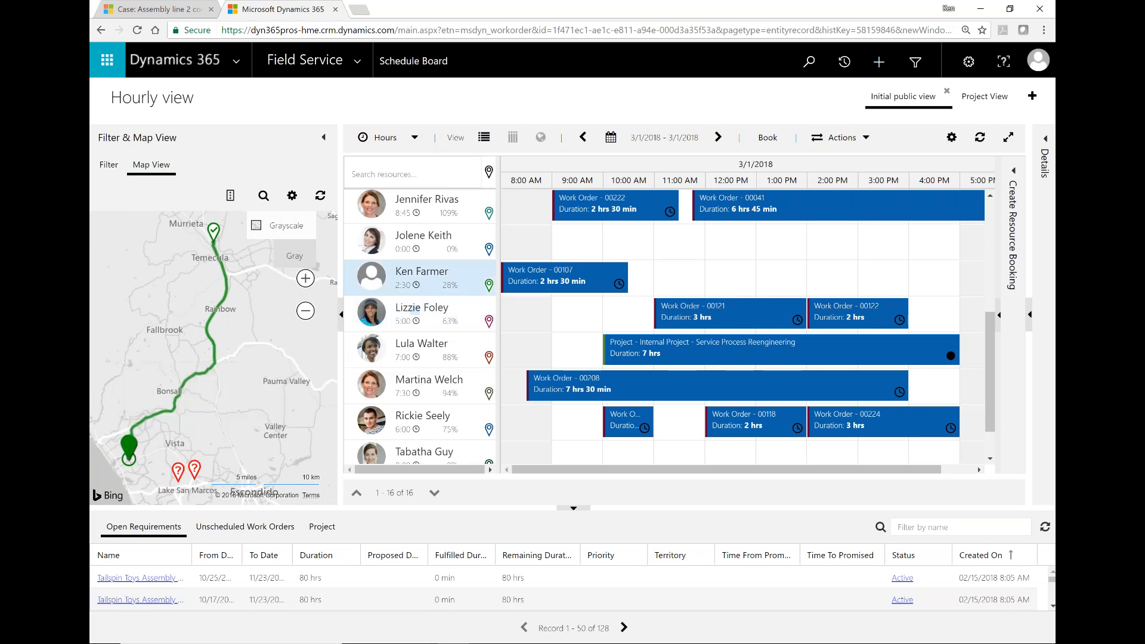
{"action": "mouse_move", "coordinate": [493, 291]}
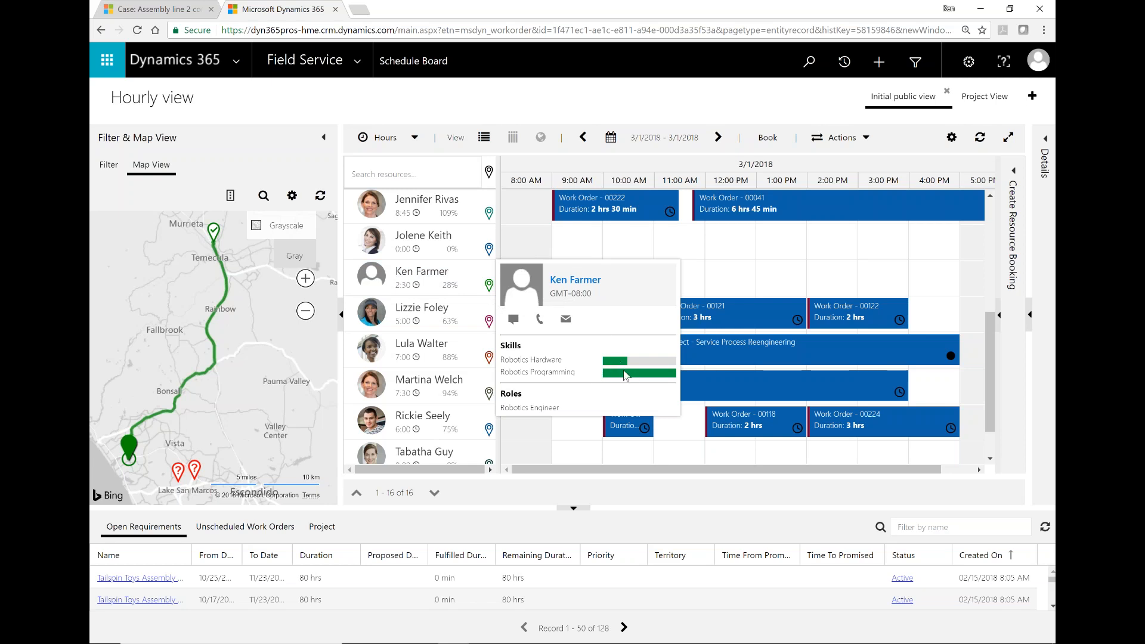
{"action": "mouse_move", "coordinate": [613, 365]}
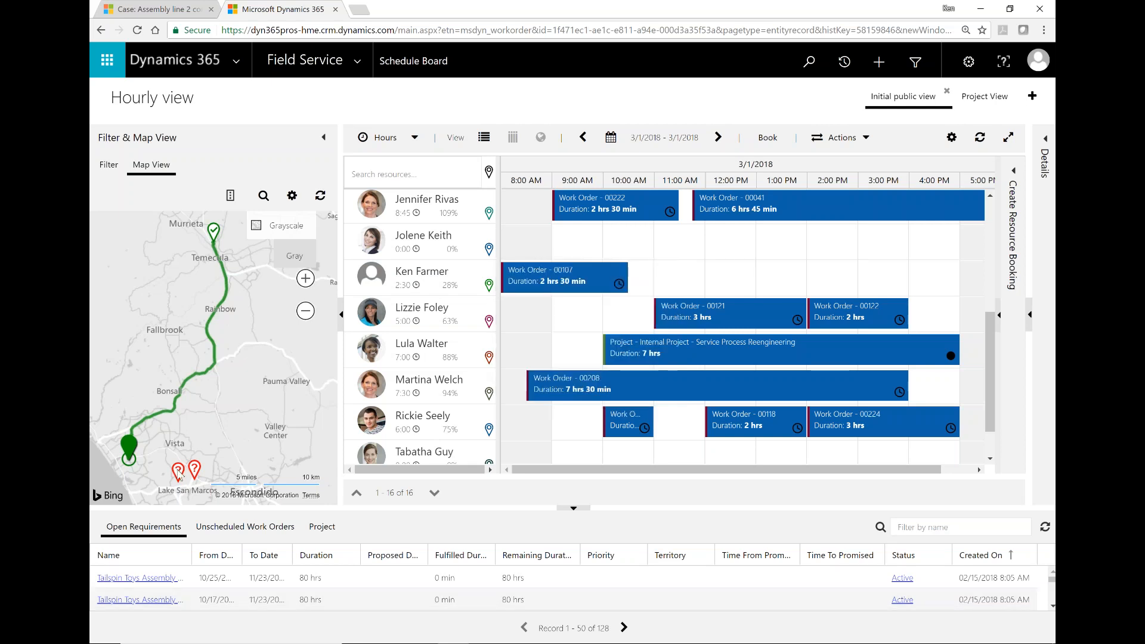
{"action": "mouse_move", "coordinate": [197, 473]}
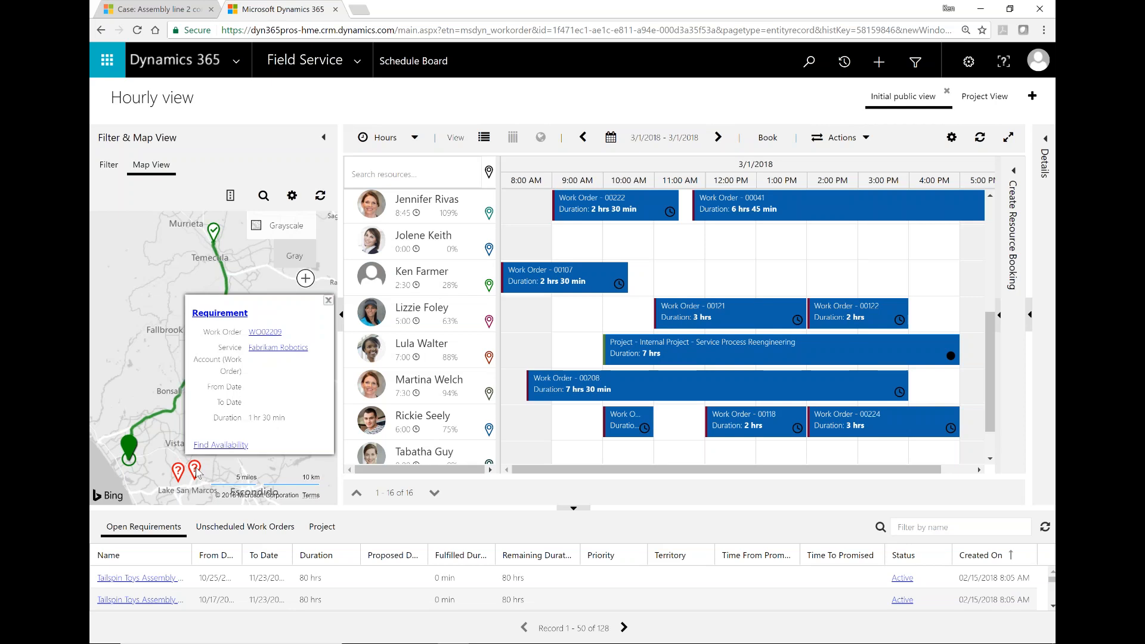
{"action": "left_click", "coordinate": [245, 527]}
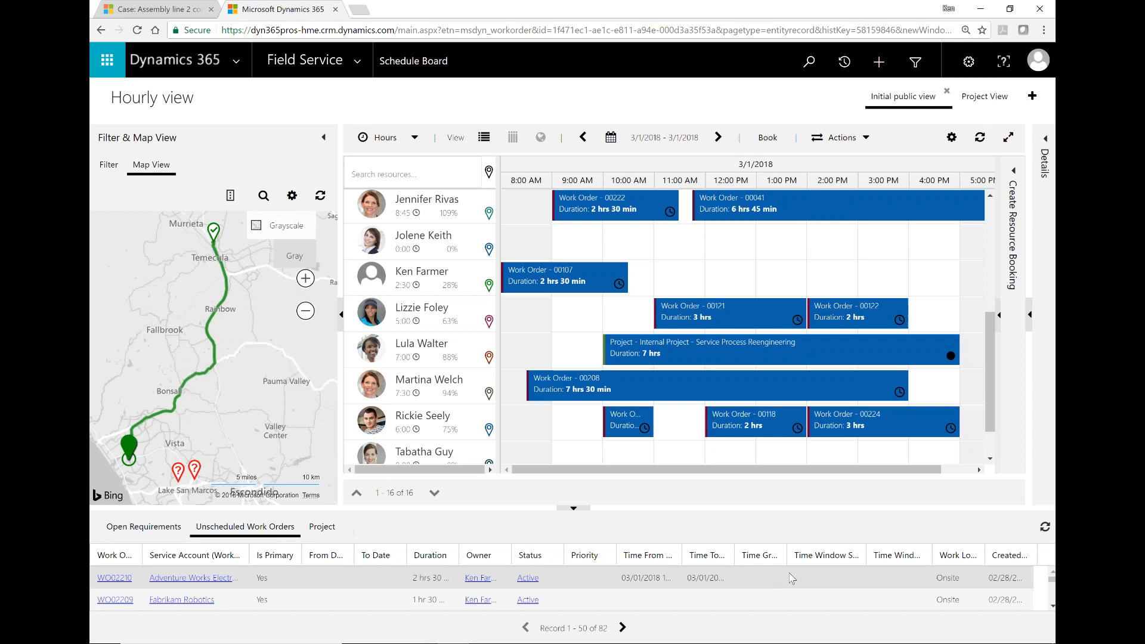
Step: Enlarge the Unscheduled Work Orders grid and select WO02210 for the resource booking panel
{"action": "left_click_drag", "start_coordinate": [618, 508], "coordinate": [618, 482]}
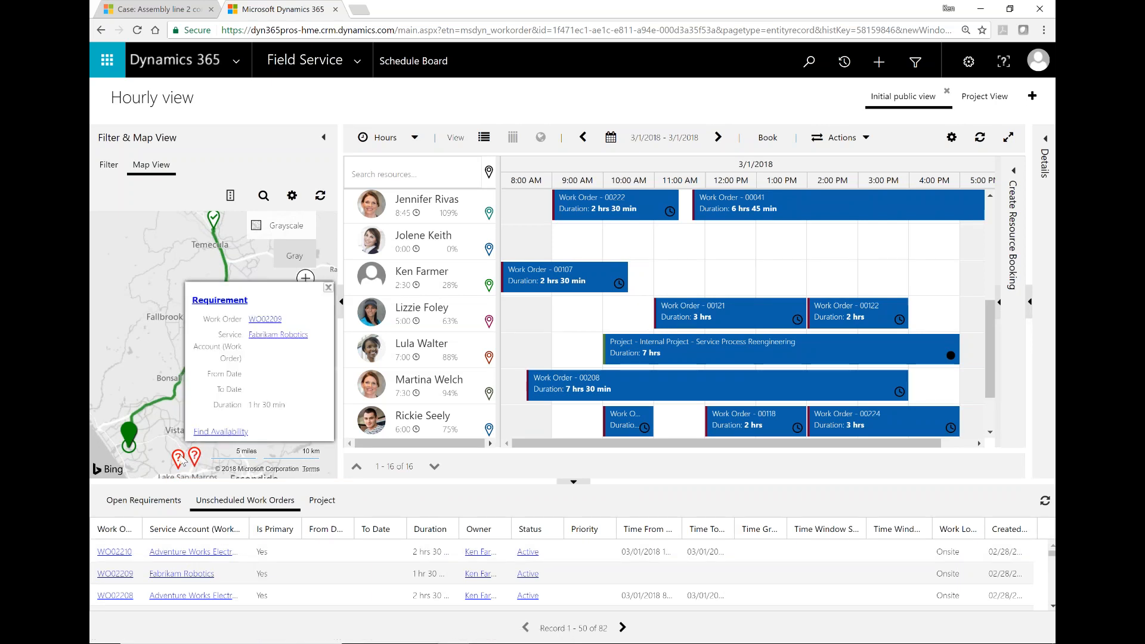
{"action": "mouse_move", "coordinate": [179, 460]}
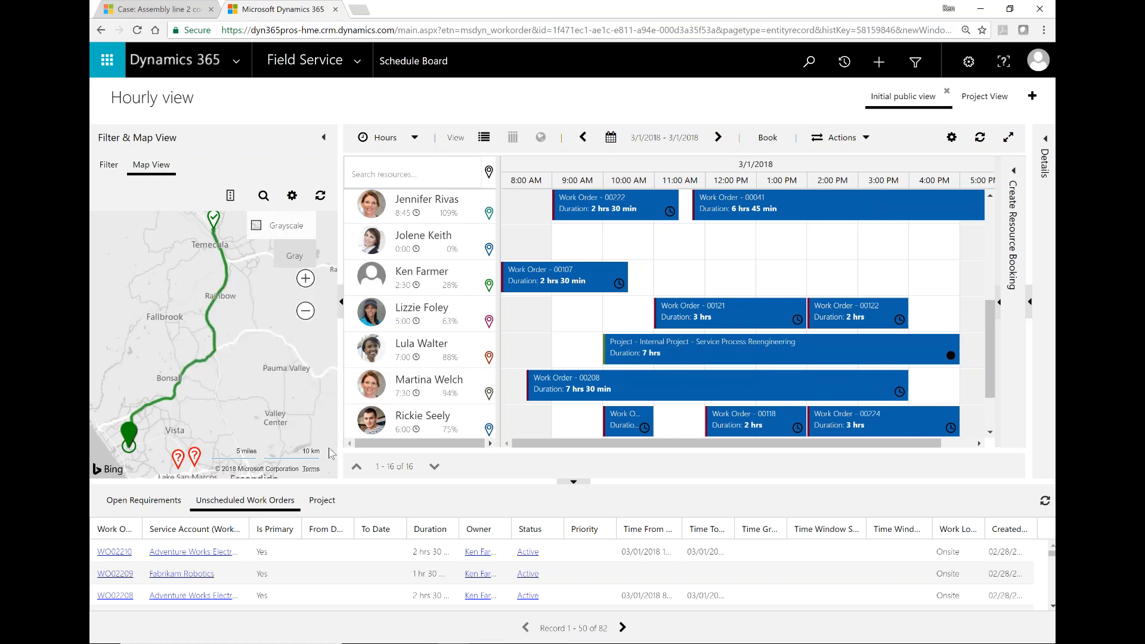
{"action": "left_click", "coordinate": [369, 549]}
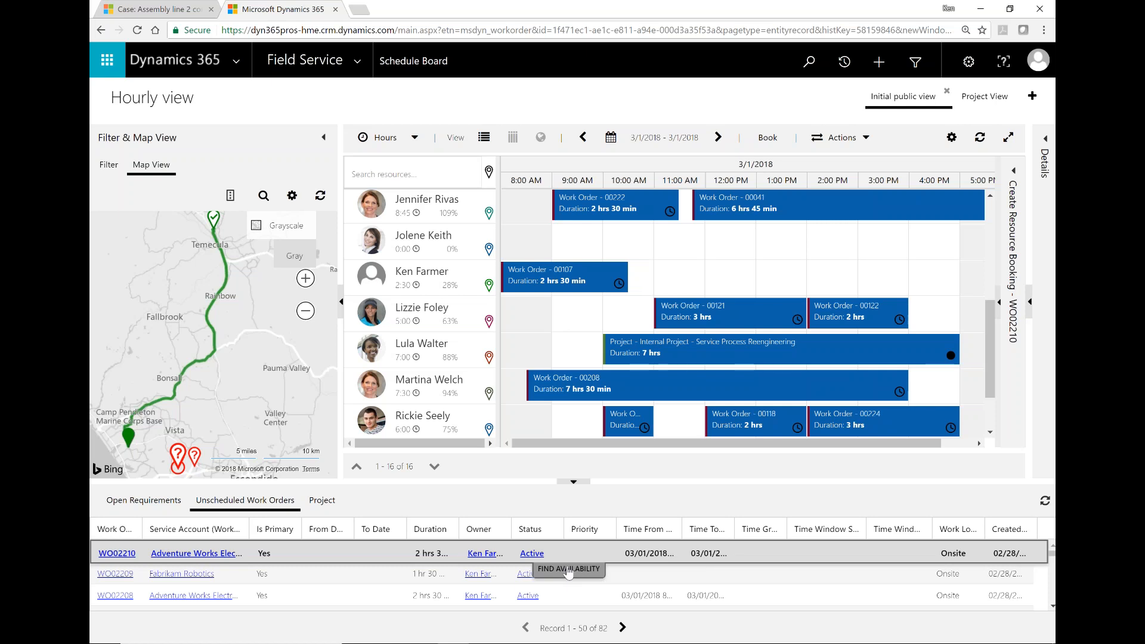
{"action": "left_click", "coordinate": [369, 575]}
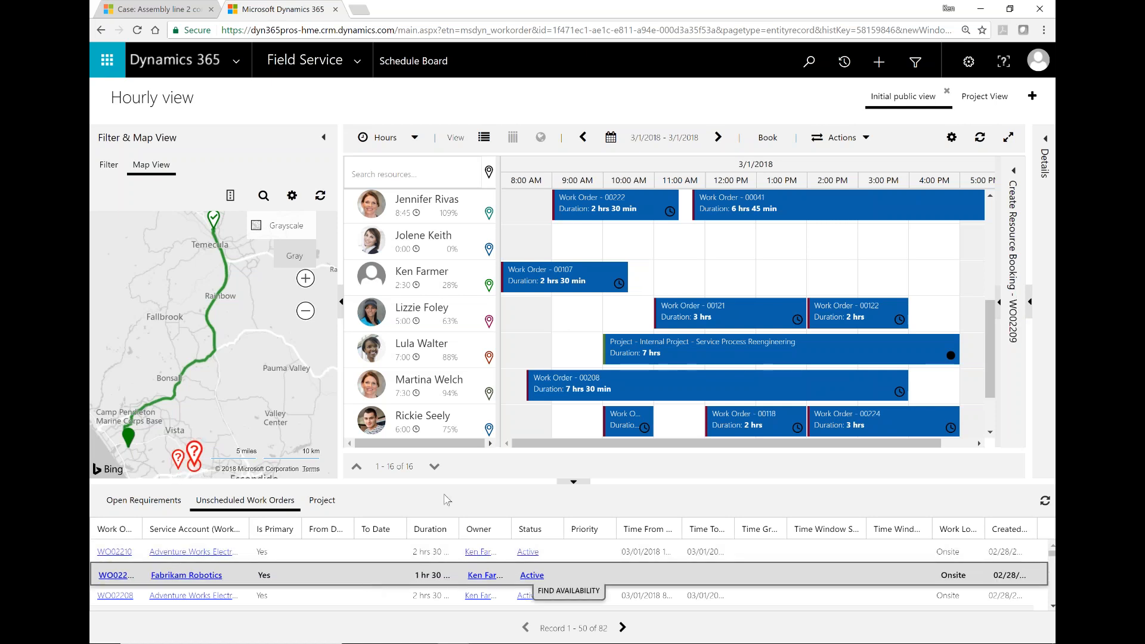
{"action": "left_click", "coordinate": [333, 552]}
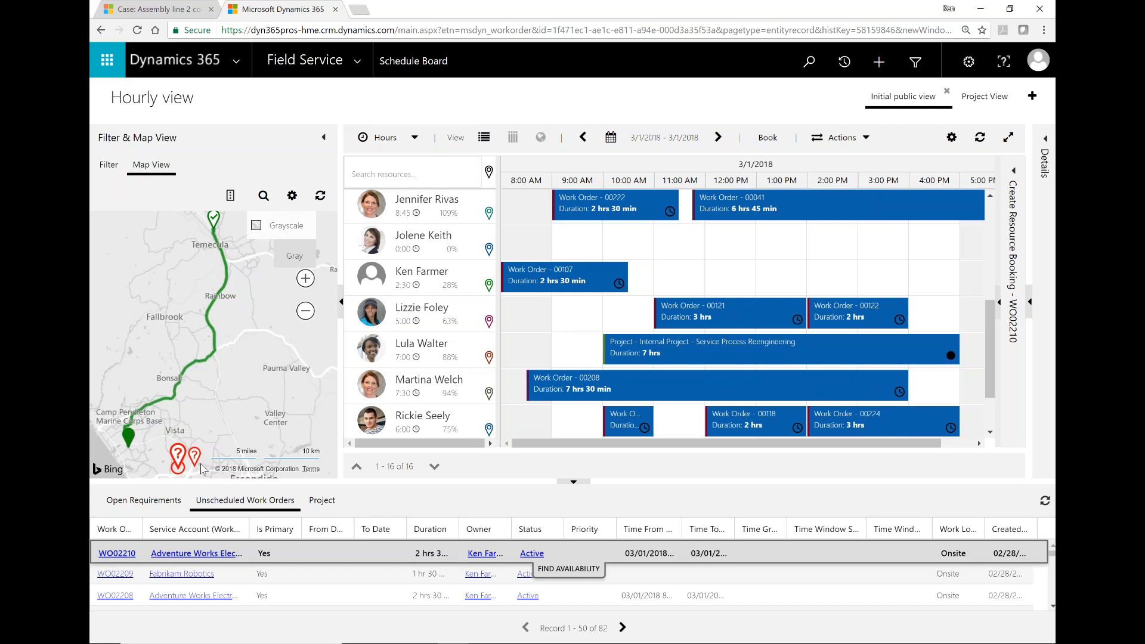
{"action": "left_click", "coordinate": [340, 576]}
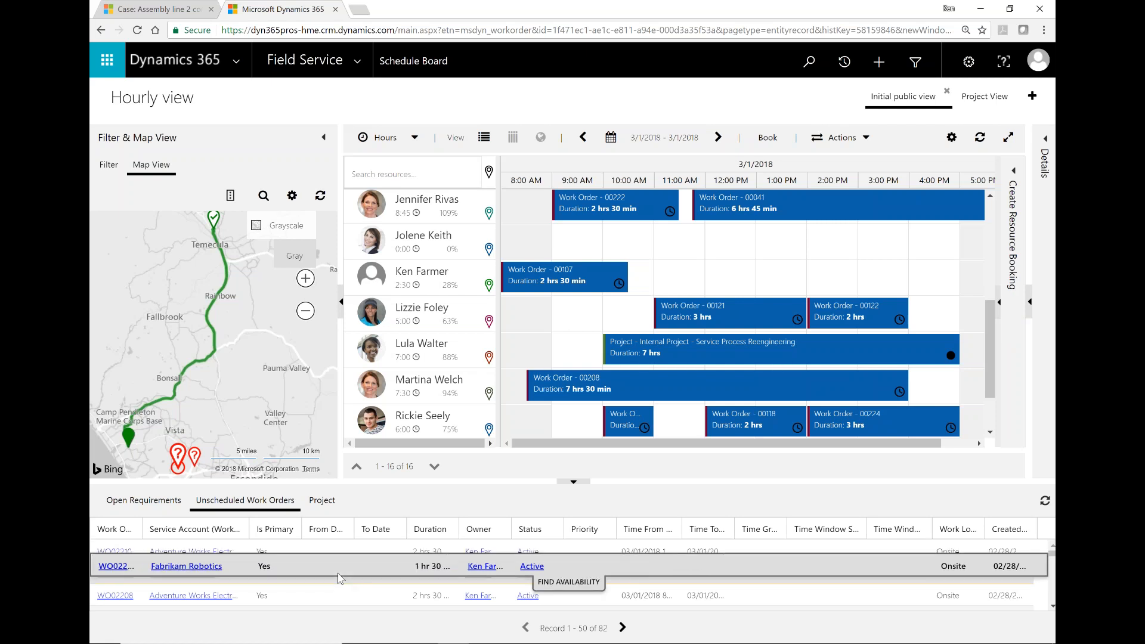
{"action": "left_click", "coordinate": [317, 552]}
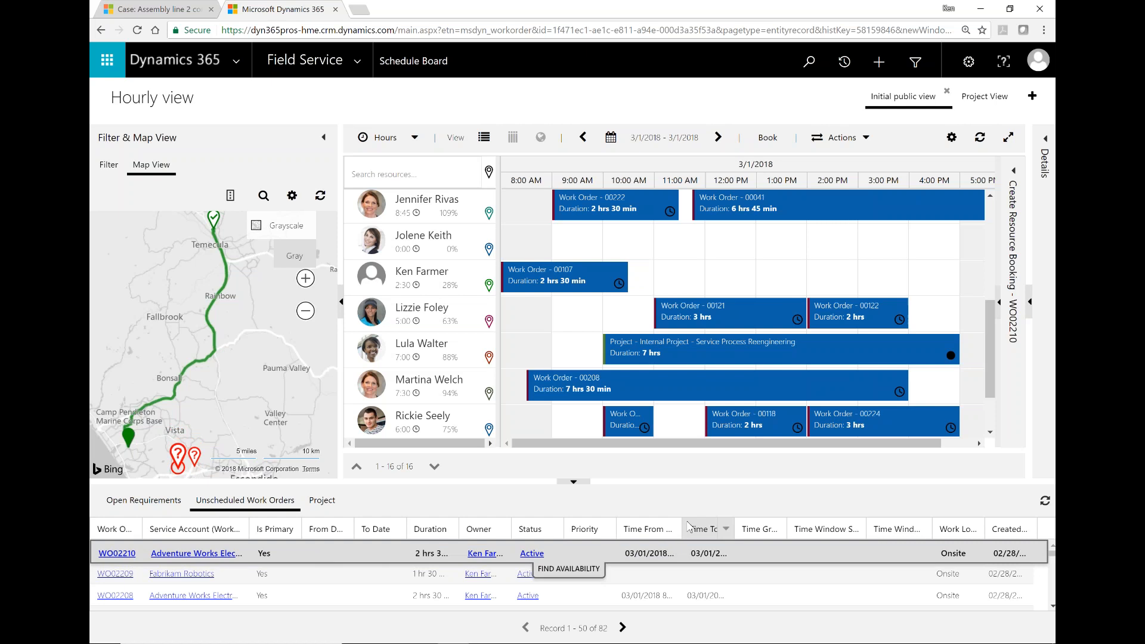
Step: Book WO02210 on the third technician for 3/1/2018 at 11:00 AM, lasting 2 hrs 30 min
{"action": "left_click_drag", "start_coordinate": [684, 528], "coordinate": [787, 528]}
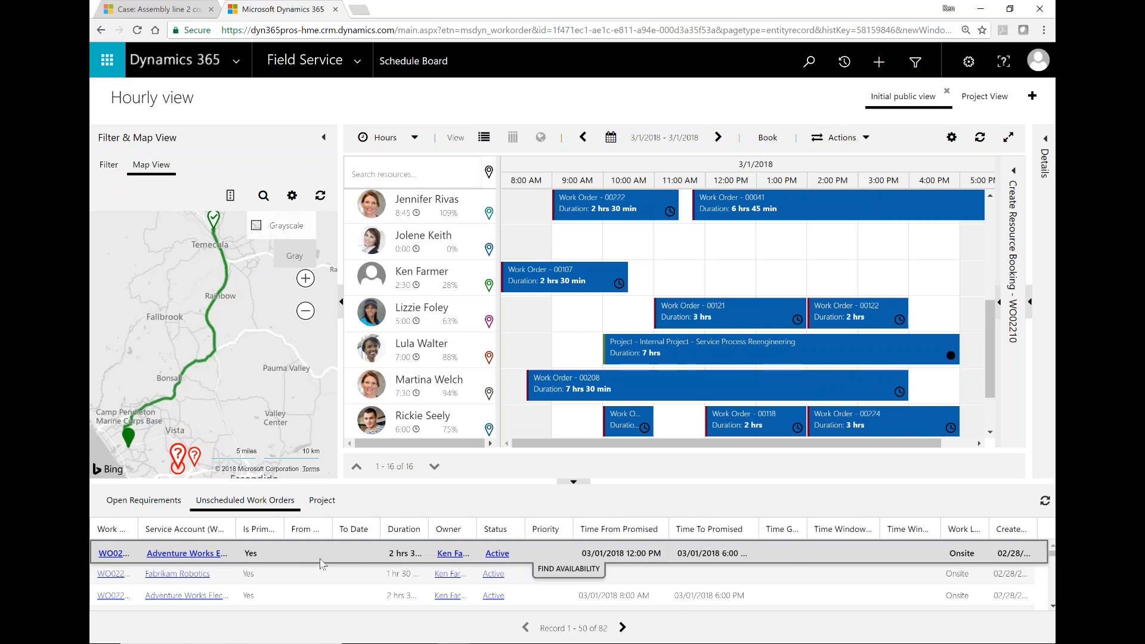
{"action": "left_click_drag", "start_coordinate": [322, 557], "coordinate": [710, 285]}
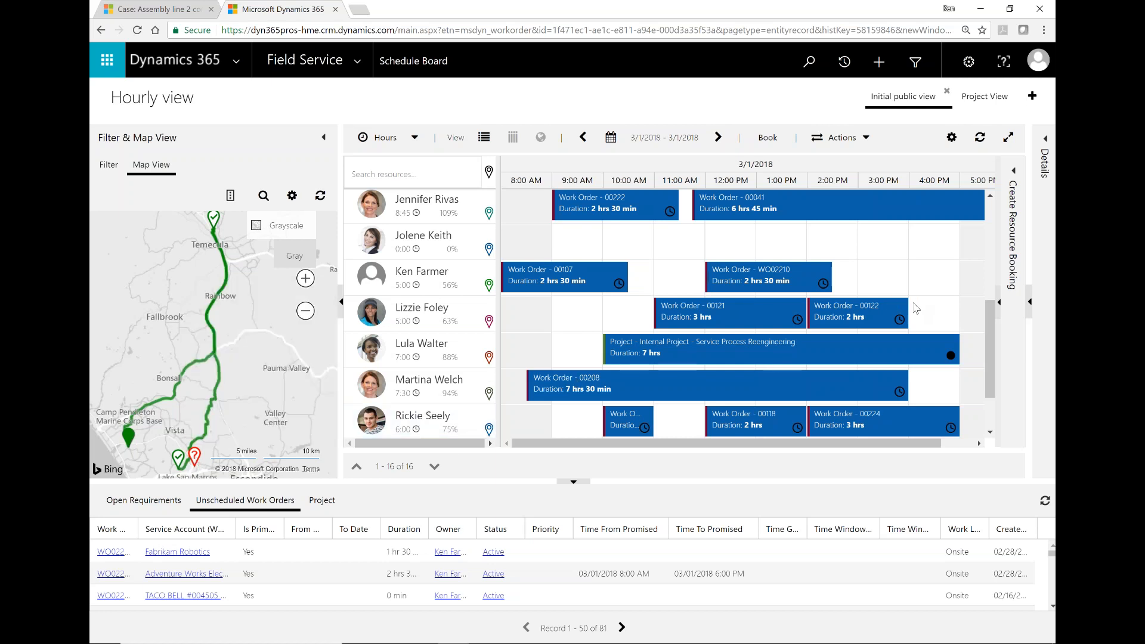
{"action": "mouse_move", "coordinate": [682, 305]}
{"action": "mouse_move", "coordinate": [752, 279]}
{"action": "left_click_drag", "start_coordinate": [756, 281], "coordinate": [704, 283]}
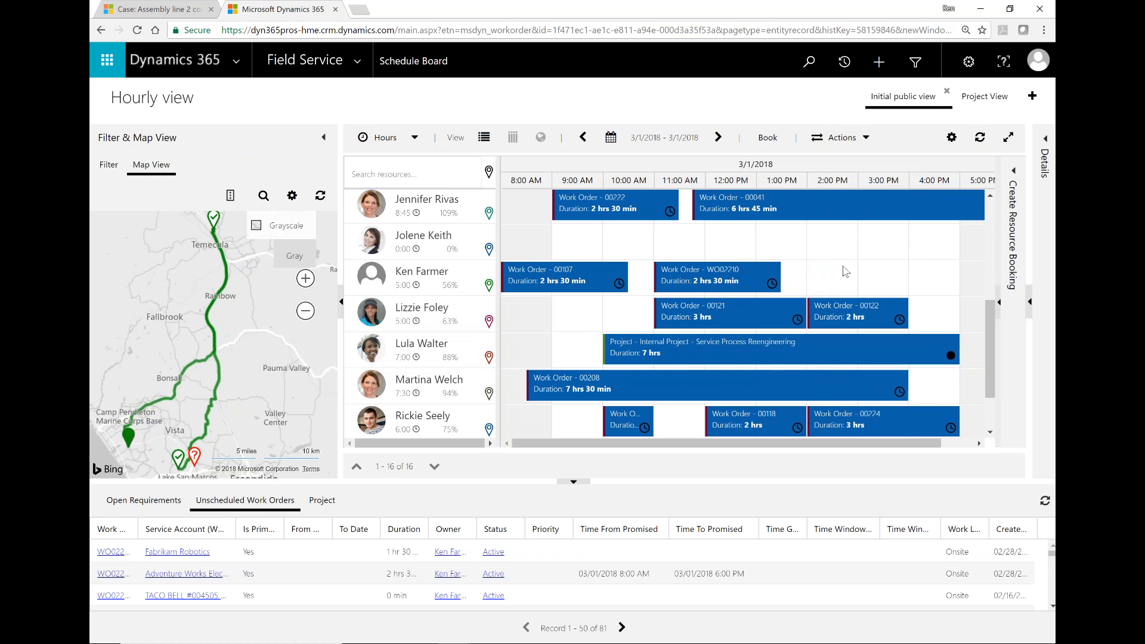
Step: Book the Fabrikam Robotics work order on the same technician starting at 2:00 PM
{"action": "double_click", "coordinate": [302, 550]}
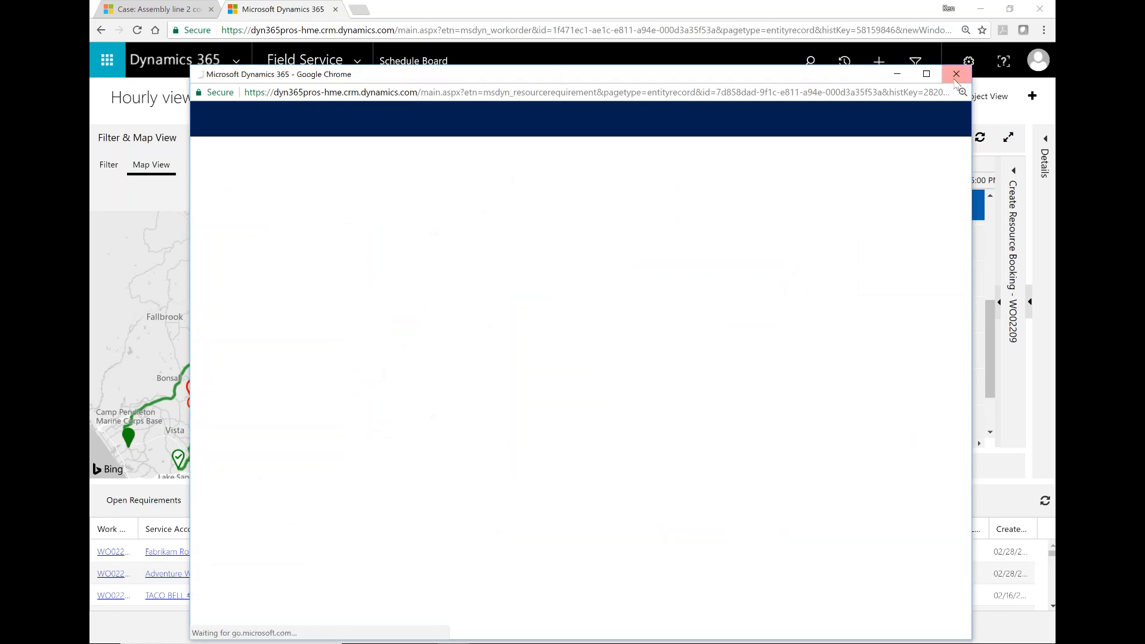
{"action": "left_click", "coordinate": [962, 76]}
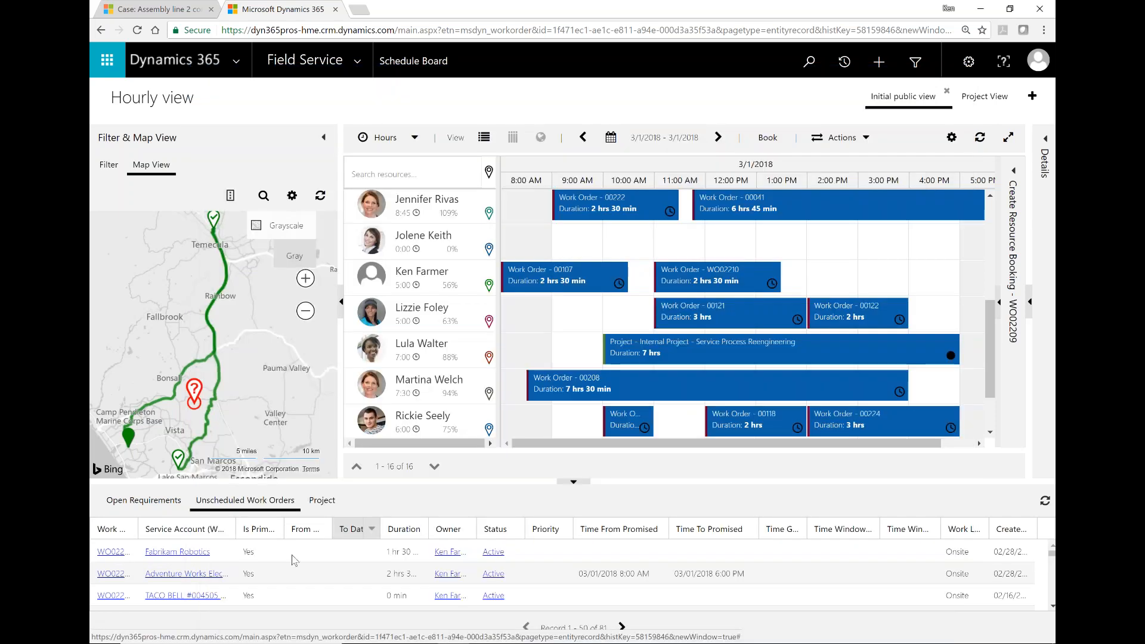
{"action": "left_click", "coordinate": [276, 559]}
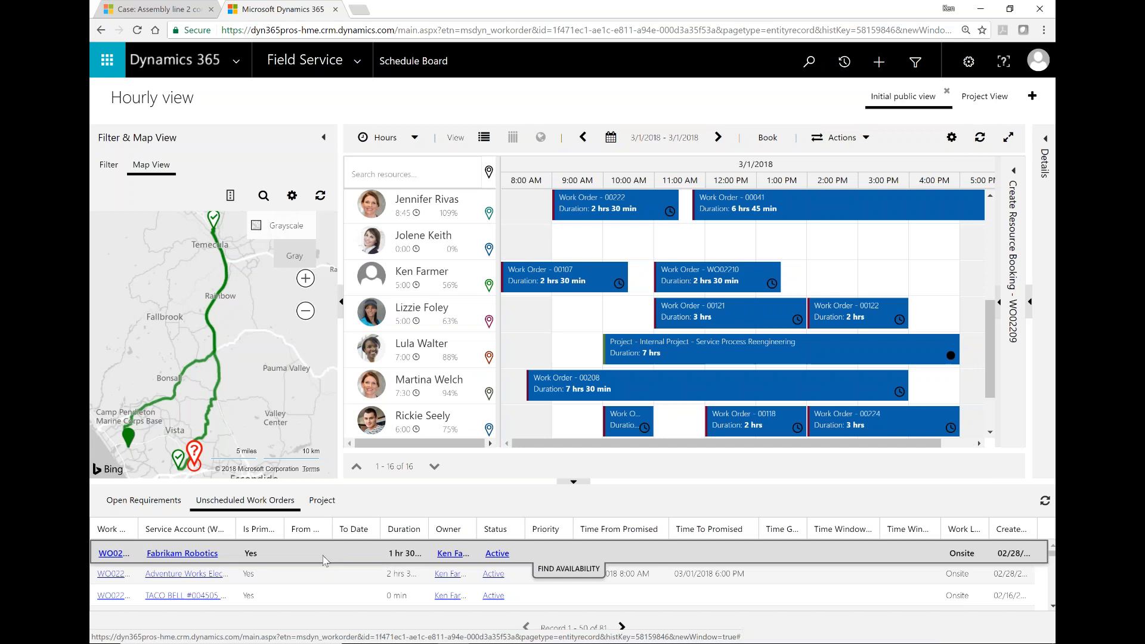
{"action": "left_click_drag", "start_coordinate": [552, 448], "coordinate": [810, 273]}
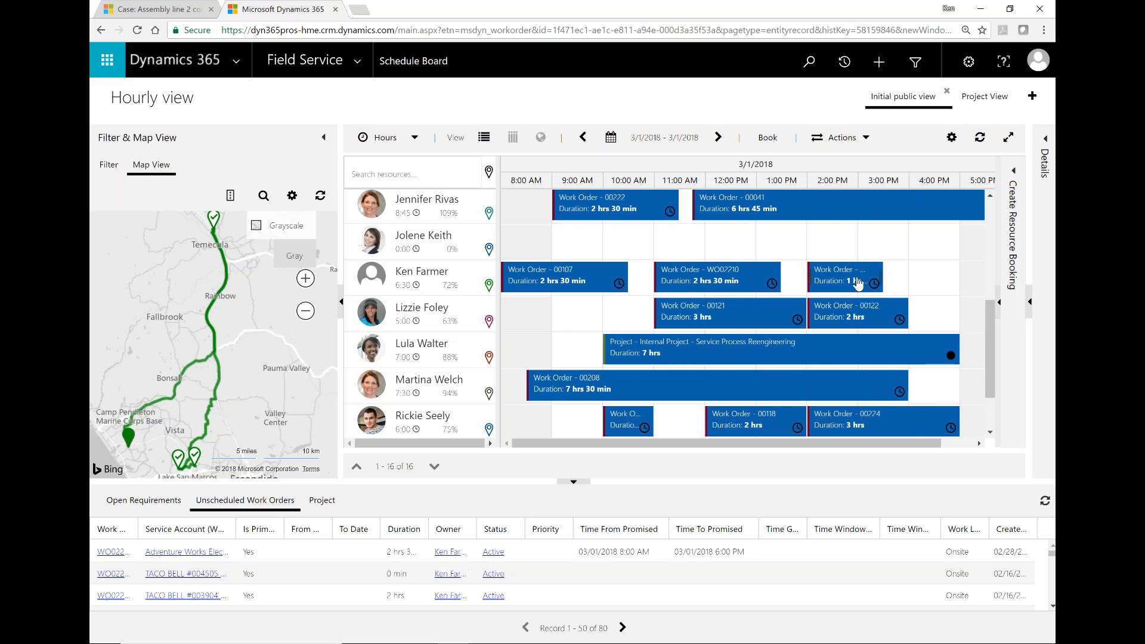
{"action": "mouse_move", "coordinate": [740, 637]}
{"action": "mouse_move", "coordinate": [594, 286]}
{"action": "mouse_move", "coordinate": [704, 289]}
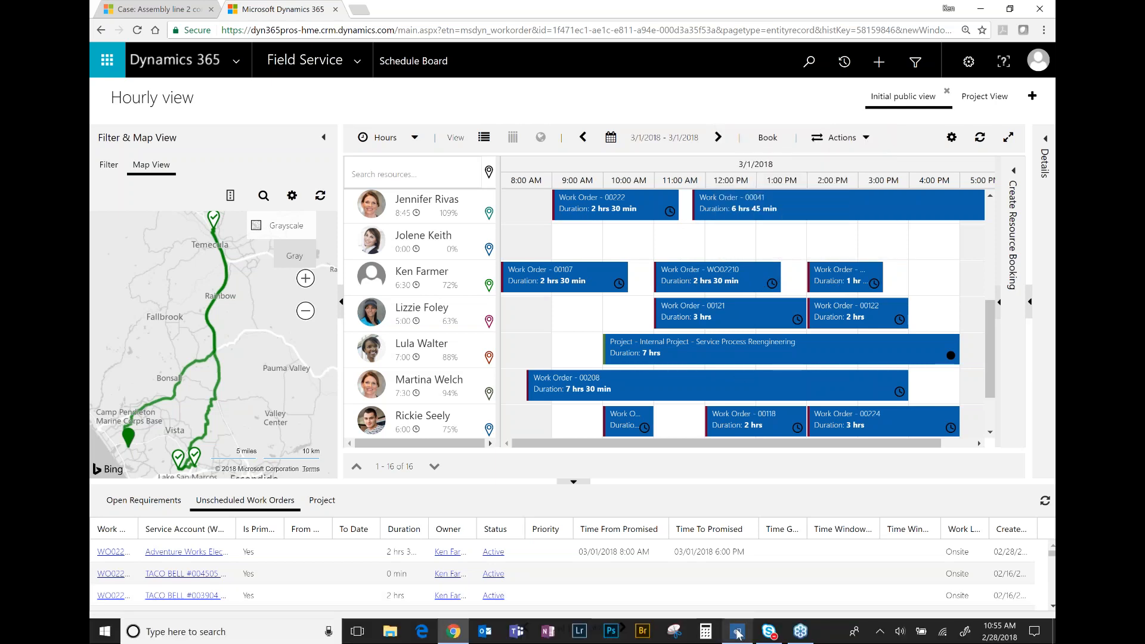
Step: Launch Field Service Mobile, sign in with the account password, and sync with the server
{"action": "left_click", "coordinate": [738, 634]}
{"action": "left_click", "coordinate": [648, 144]}
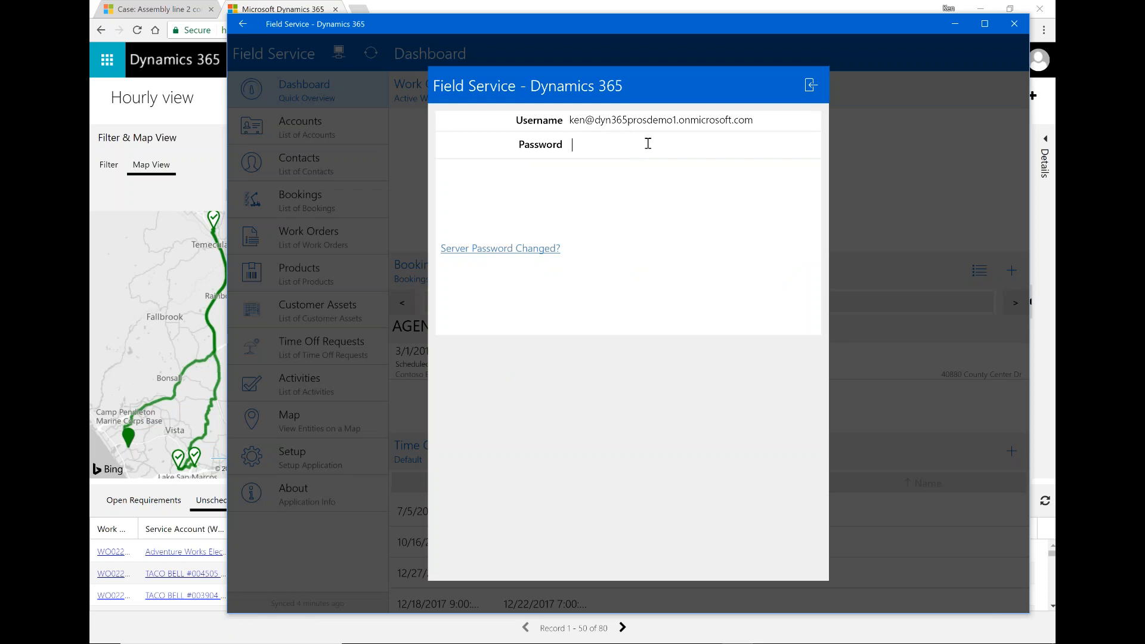
{"action": "type", "text": "password"}
{"action": "left_click", "coordinate": [811, 85]}
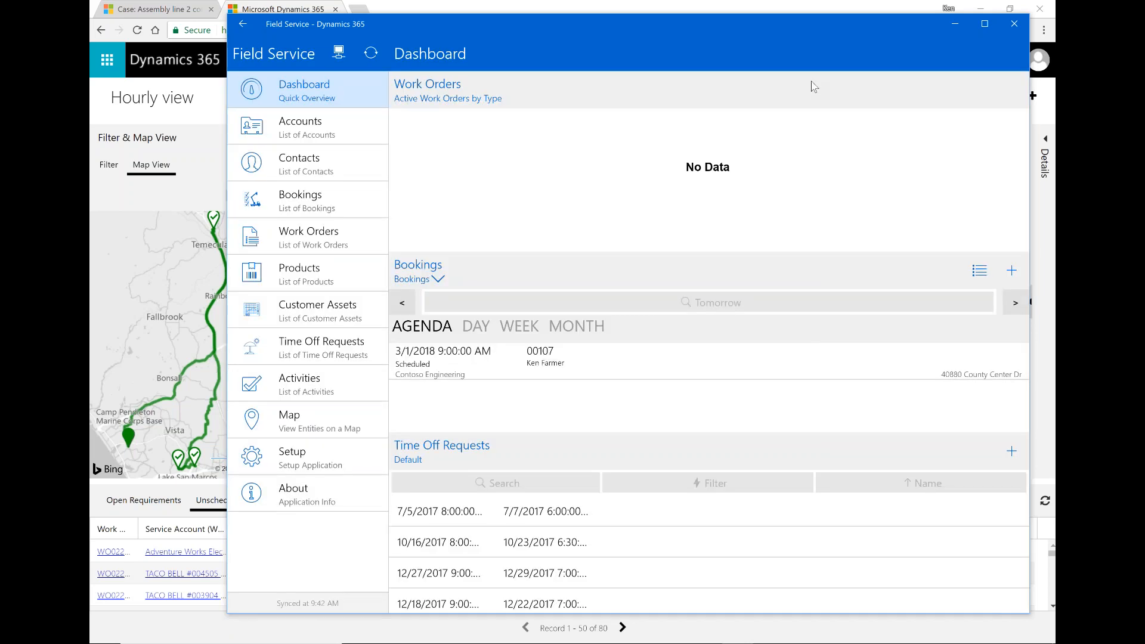
{"action": "left_click", "coordinate": [370, 54]}
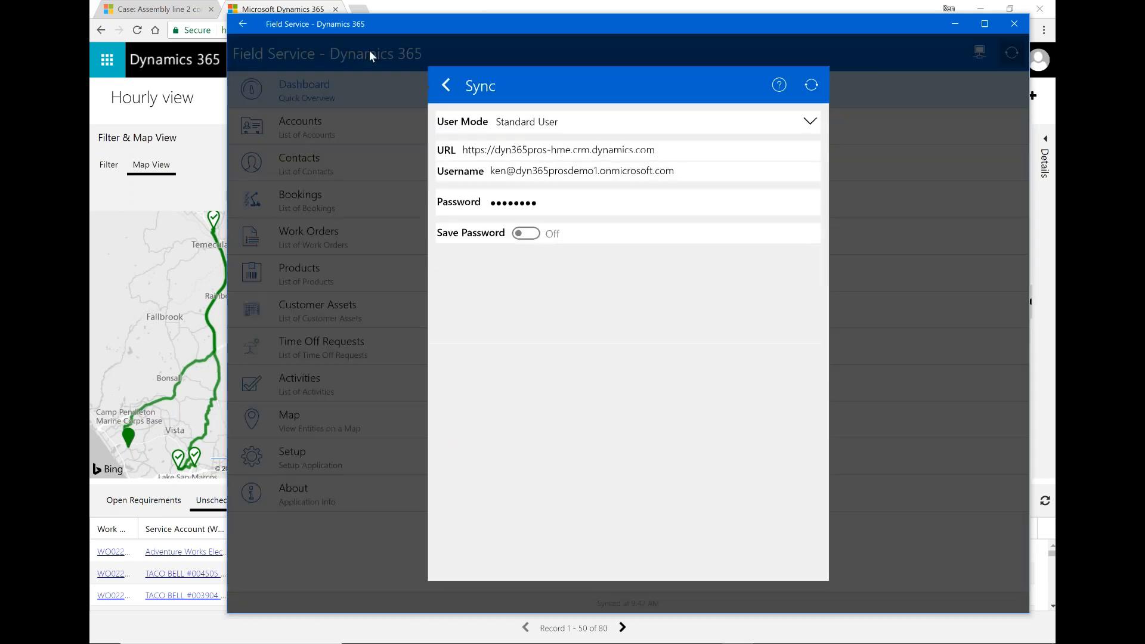
{"action": "left_click", "coordinate": [812, 85]}
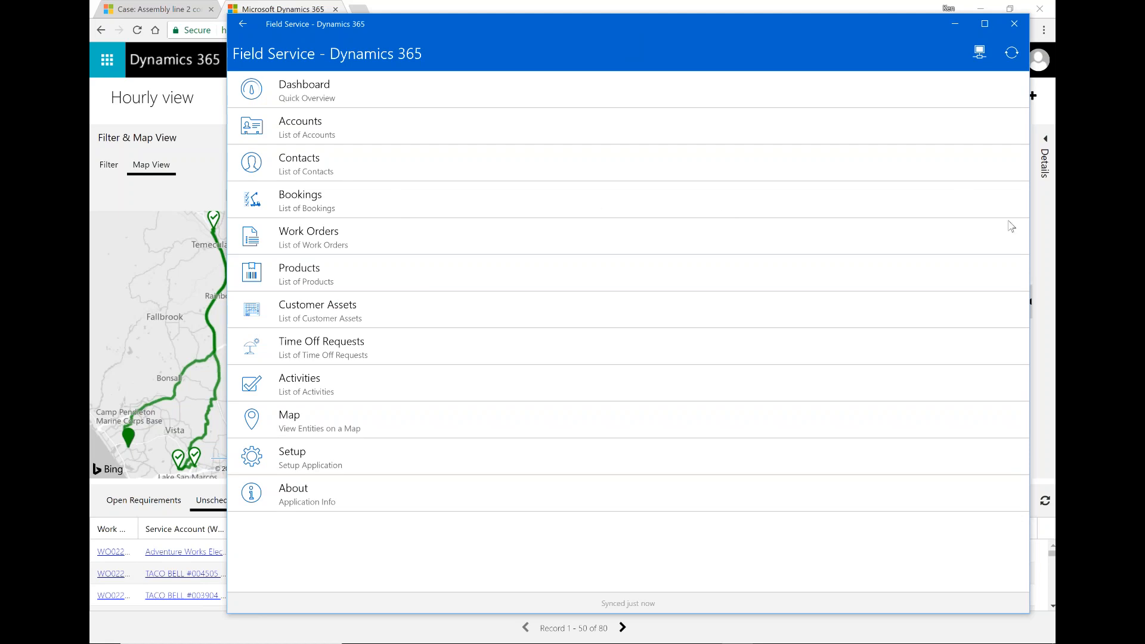
{"action": "left_click_drag", "start_coordinate": [1028, 237], "coordinate": [385, 228]}
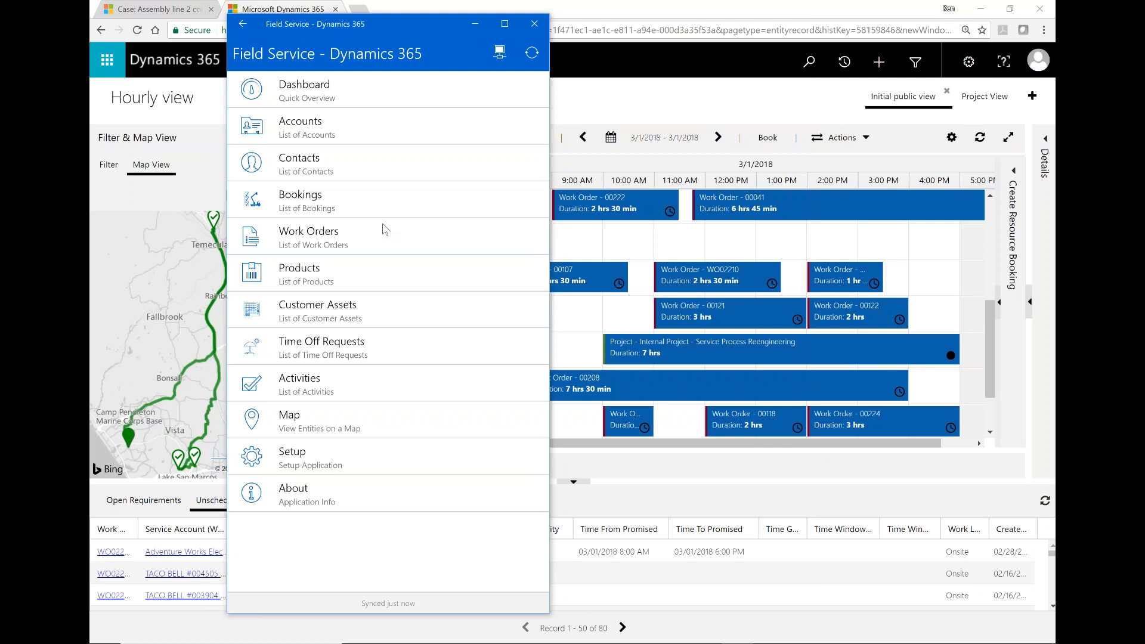
{"action": "left_click", "coordinate": [317, 93]}
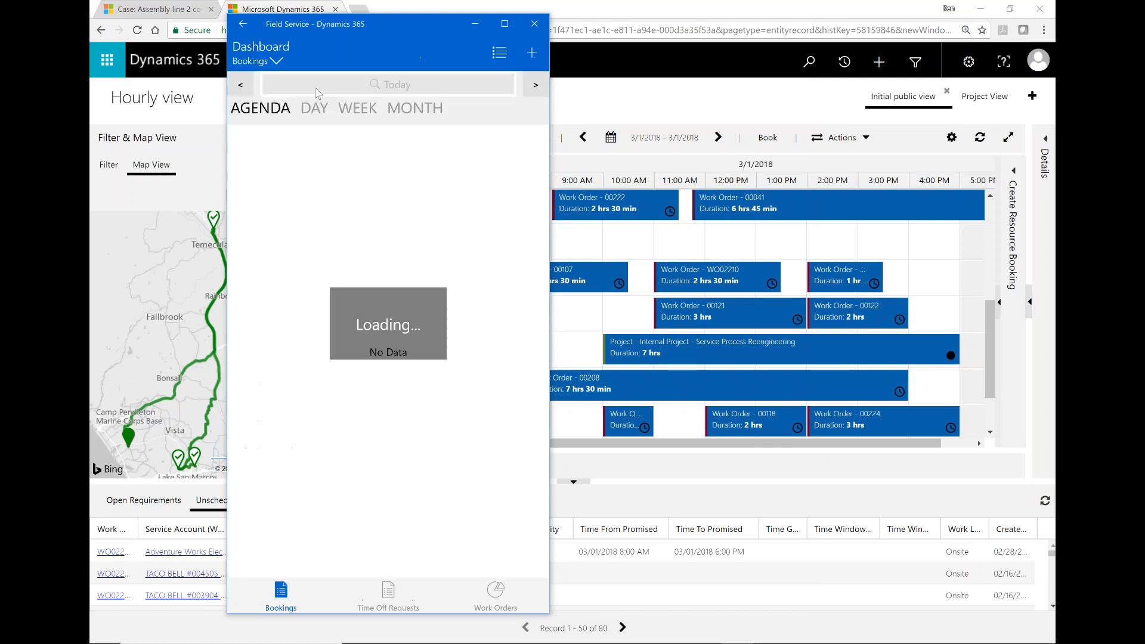
{"action": "left_click", "coordinate": [537, 86]}
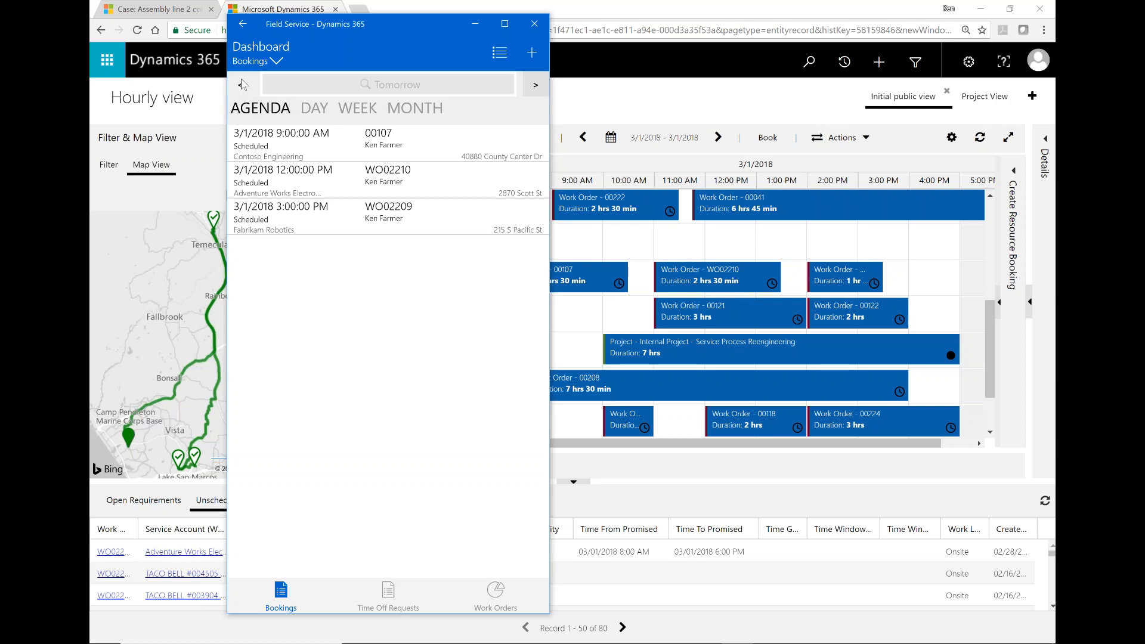
{"action": "left_click", "coordinate": [243, 24]}
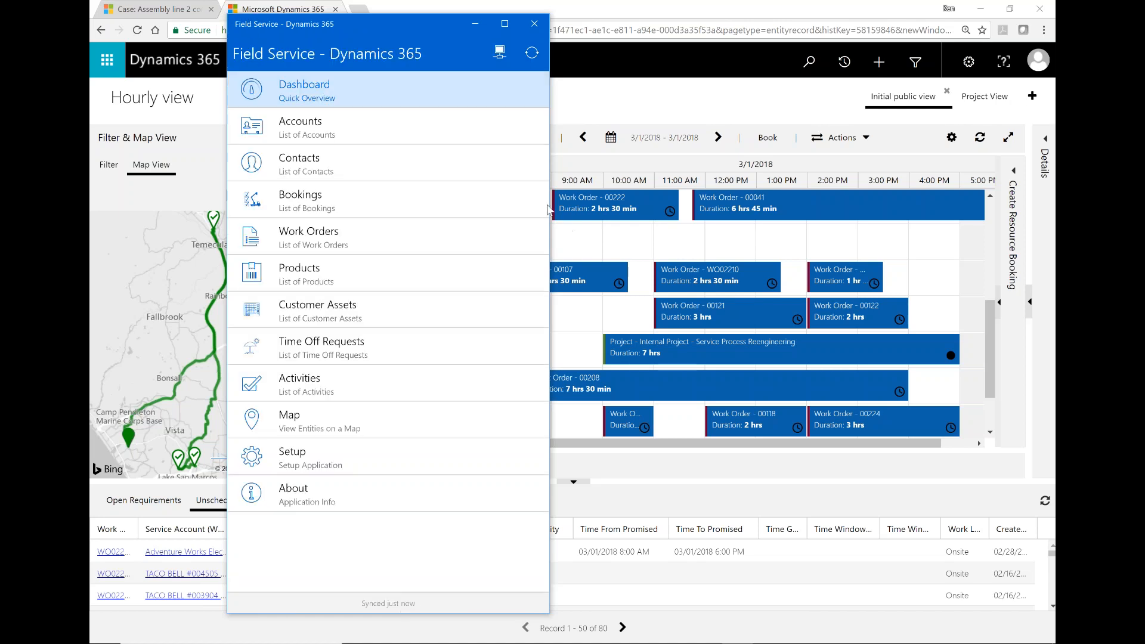
{"action": "left_click_drag", "start_coordinate": [549, 209], "coordinate": [1044, 262]}
Step: Open WO02210's booking (3/1/2018, 12:00–2:30 PM) from tomorrow's dashboard agenda
{"action": "left_click", "coordinate": [298, 97]}
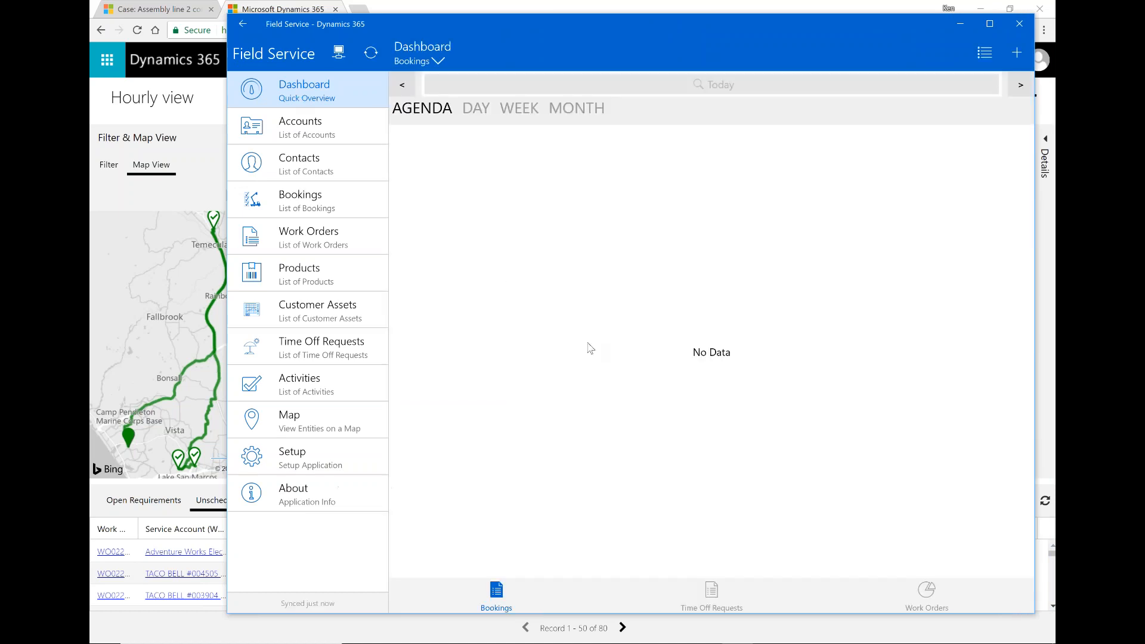
{"action": "left_click", "coordinate": [1022, 88]}
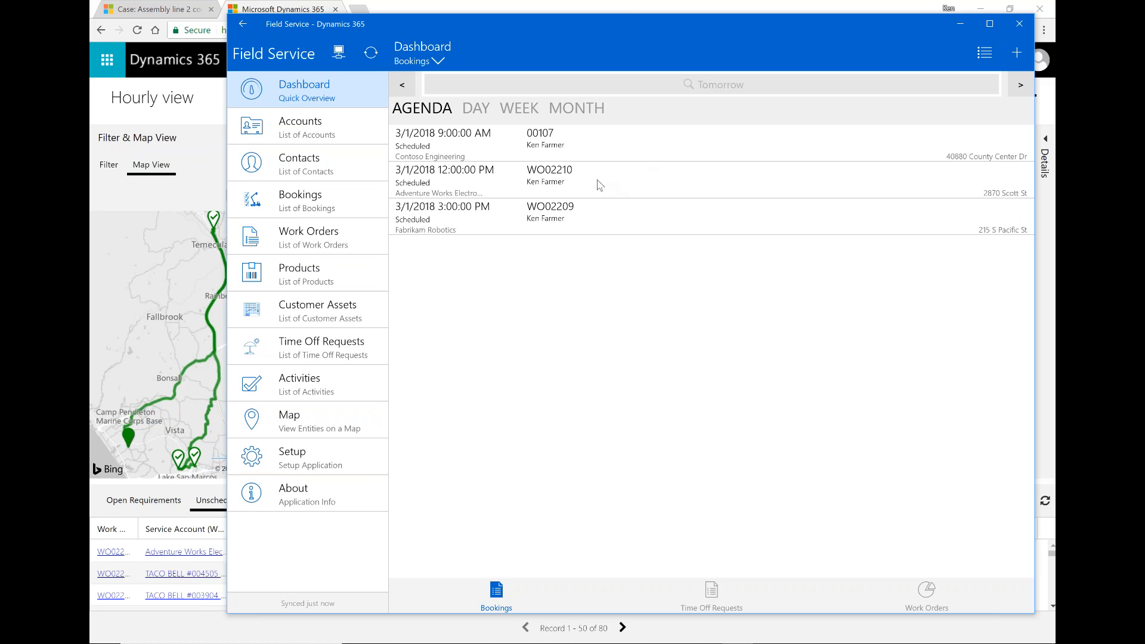
{"action": "left_click", "coordinate": [507, 184]}
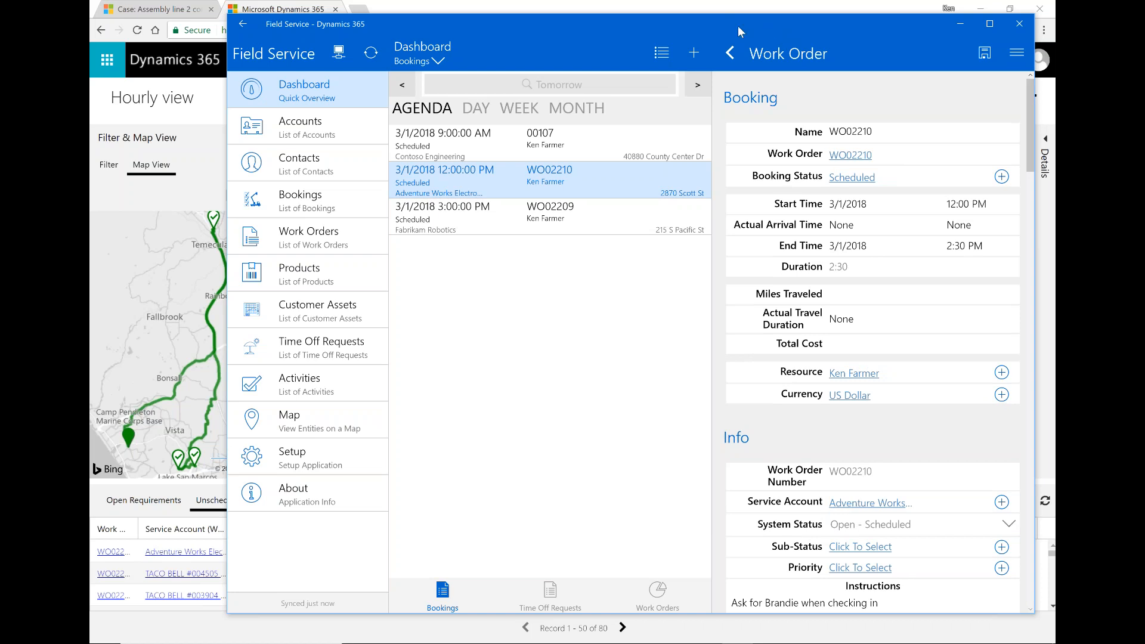
{"action": "left_click_drag", "start_coordinate": [738, 30], "coordinate": [658, 26]}
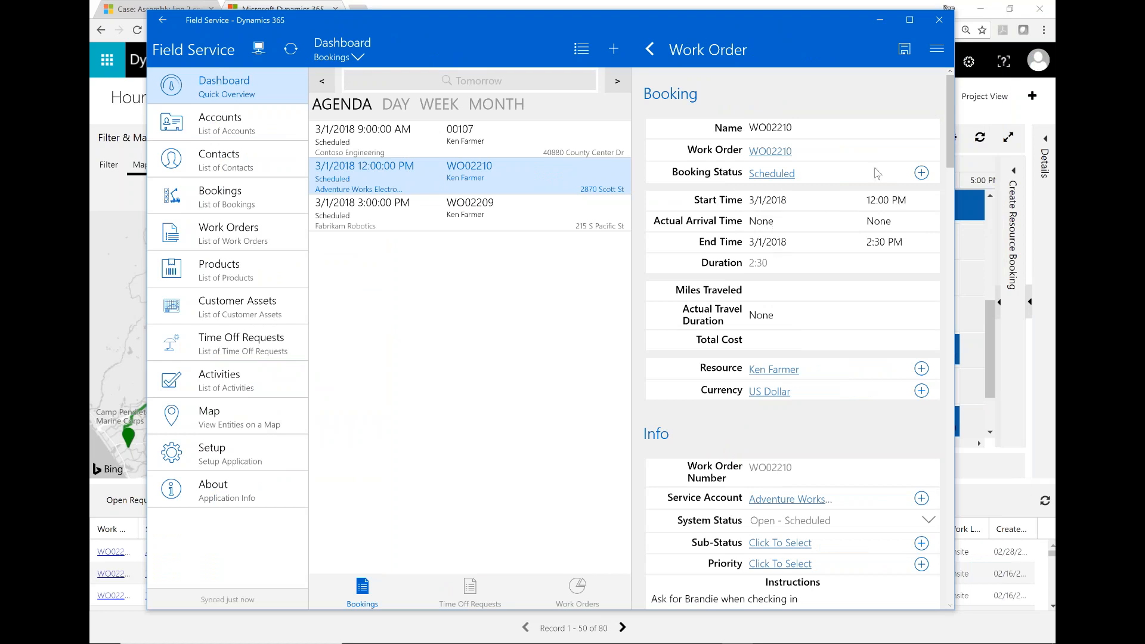
Step: Change the WO02210 booking status to In Progress, then bring the Schedule Board forward
{"action": "left_click", "coordinate": [921, 173]}
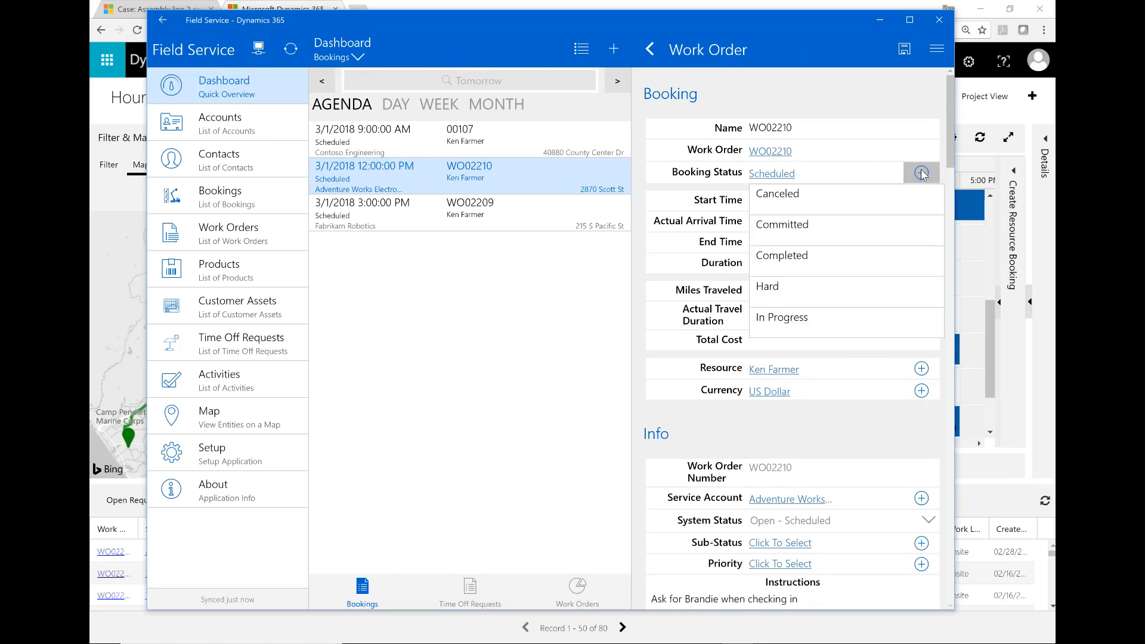
{"action": "left_click", "coordinate": [783, 323]}
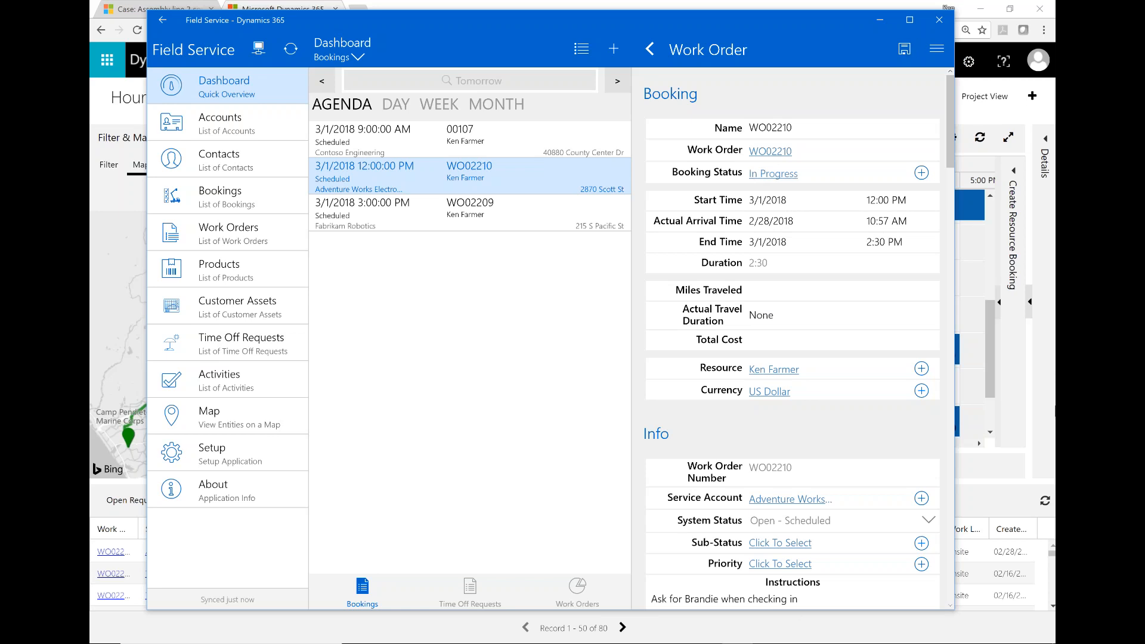
{"action": "left_click", "coordinate": [1048, 410]}
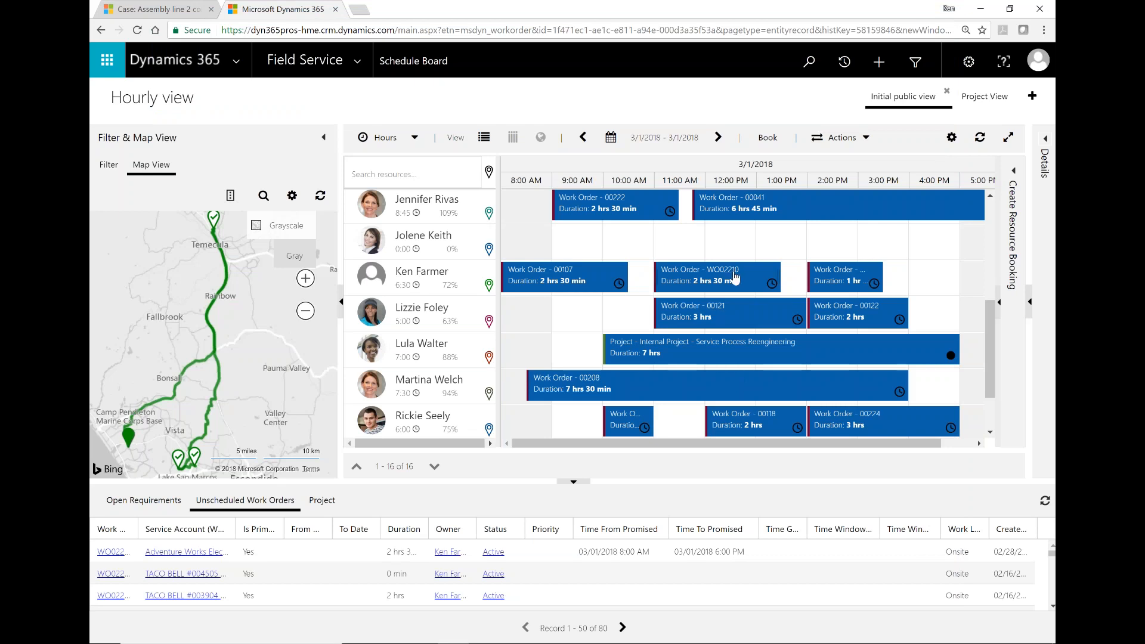
Step: Reopen Field Service Mobile and sign back in with the account password
{"action": "mouse_move", "coordinate": [736, 277]}
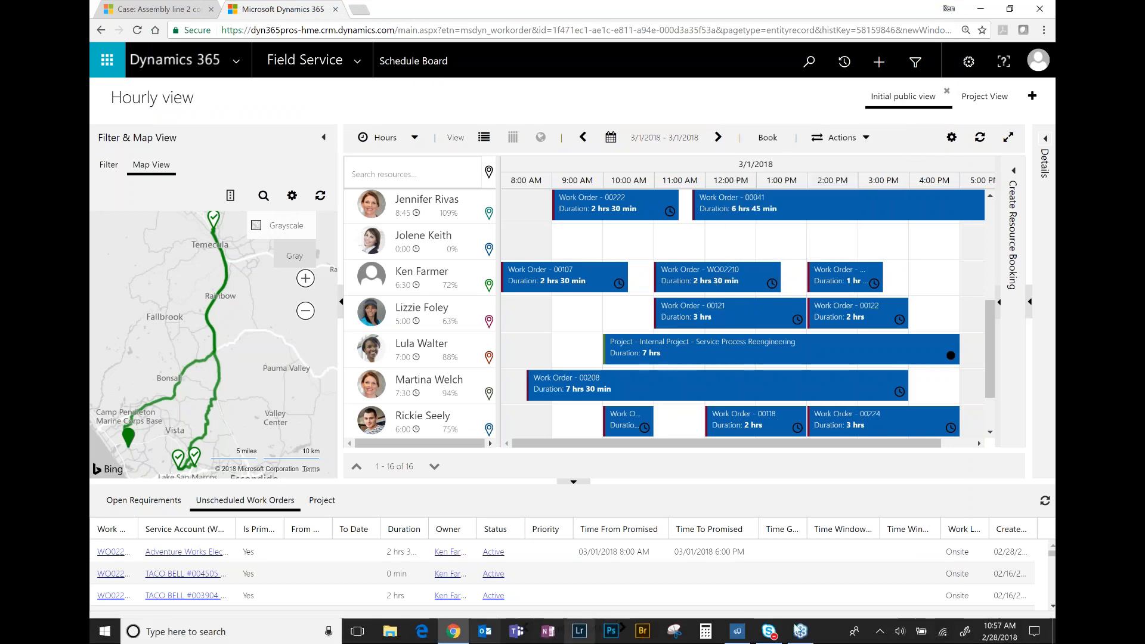
{"action": "left_click", "coordinate": [738, 632]}
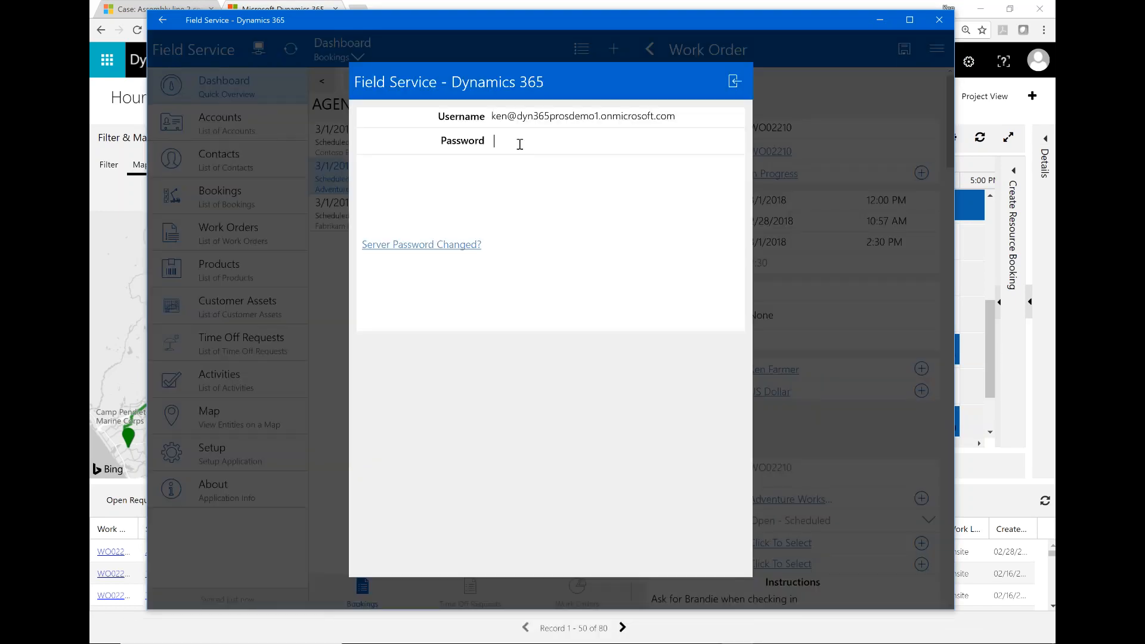
{"action": "type", "text": "•••••••••"}
{"action": "left_click", "coordinate": [734, 91]}
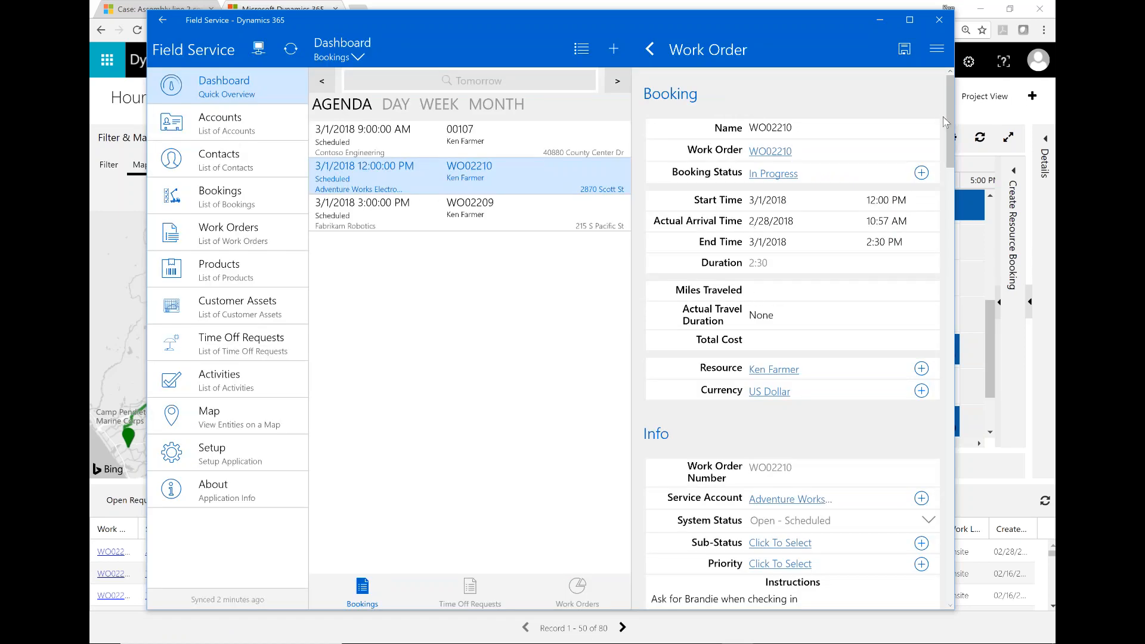
{"action": "scroll", "coordinate": [948, 120], "scroll_direction": "down", "scroll_amount": 3}
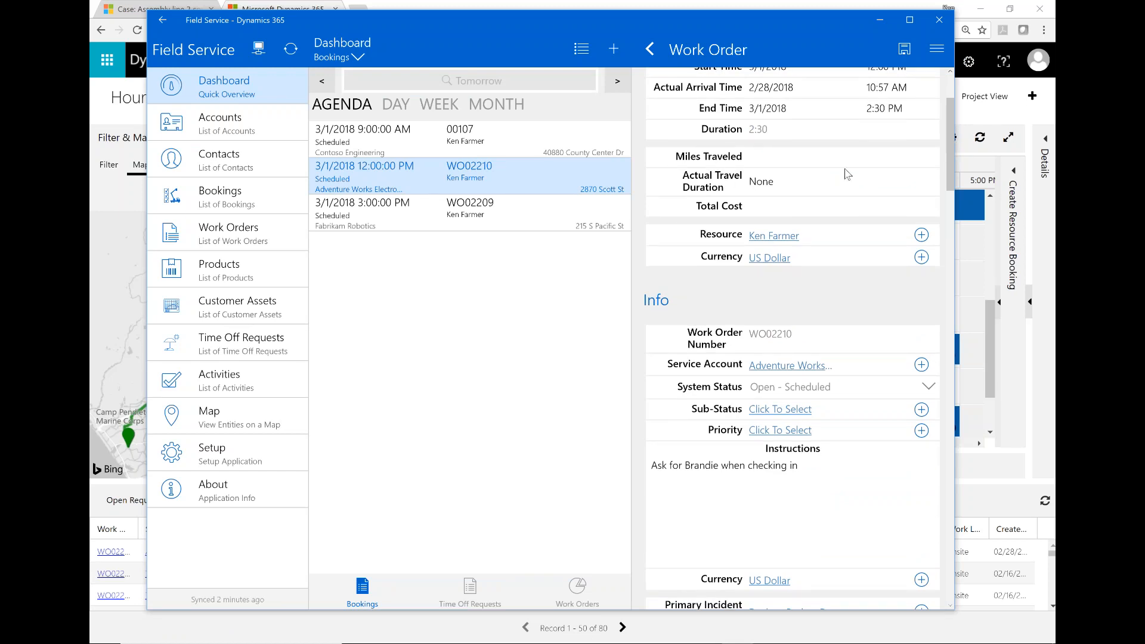
{"action": "left_click_drag", "start_coordinate": [951, 148], "coordinate": [950, 183]}
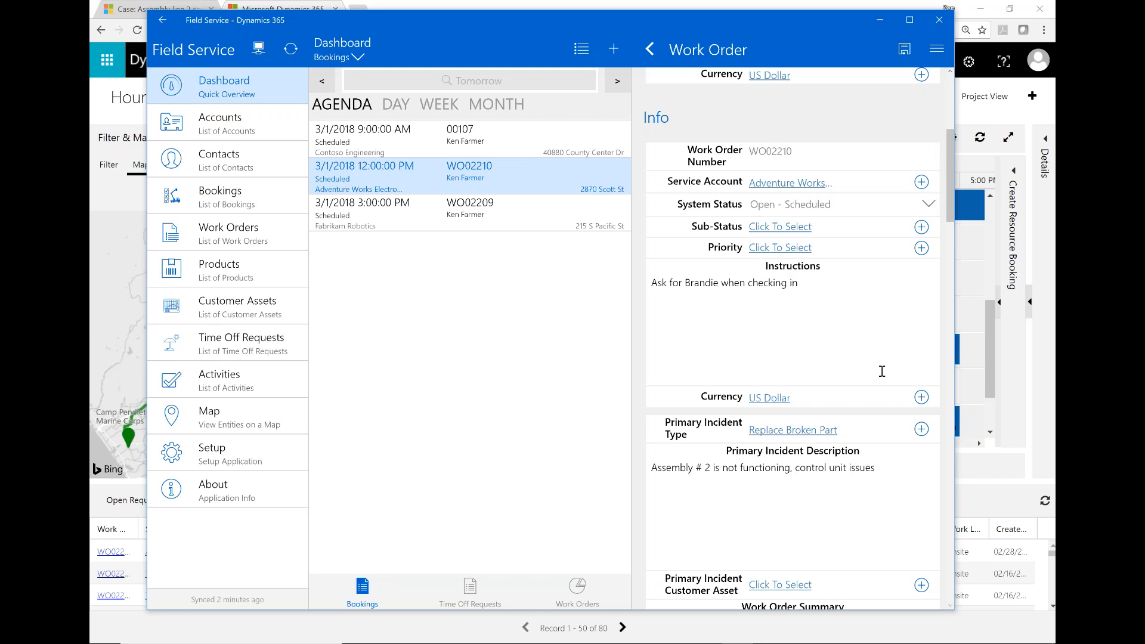
{"action": "scroll", "coordinate": [838, 444], "scroll_direction": "down", "scroll_amount": 1}
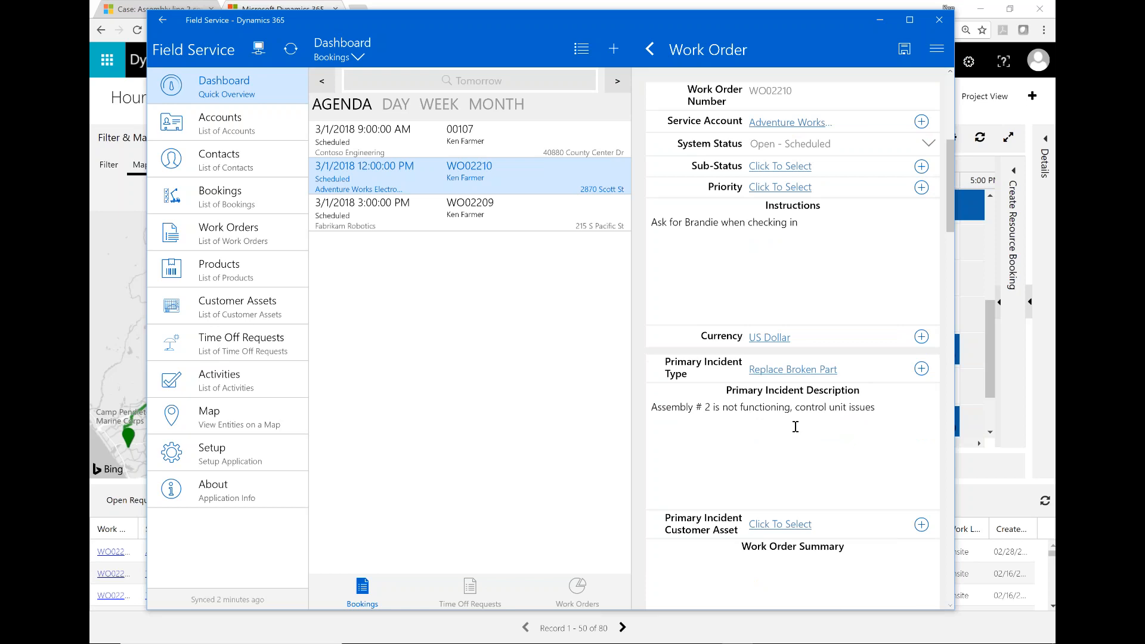
{"action": "scroll", "coordinate": [787, 429], "scroll_direction": "down", "scroll_amount": 2}
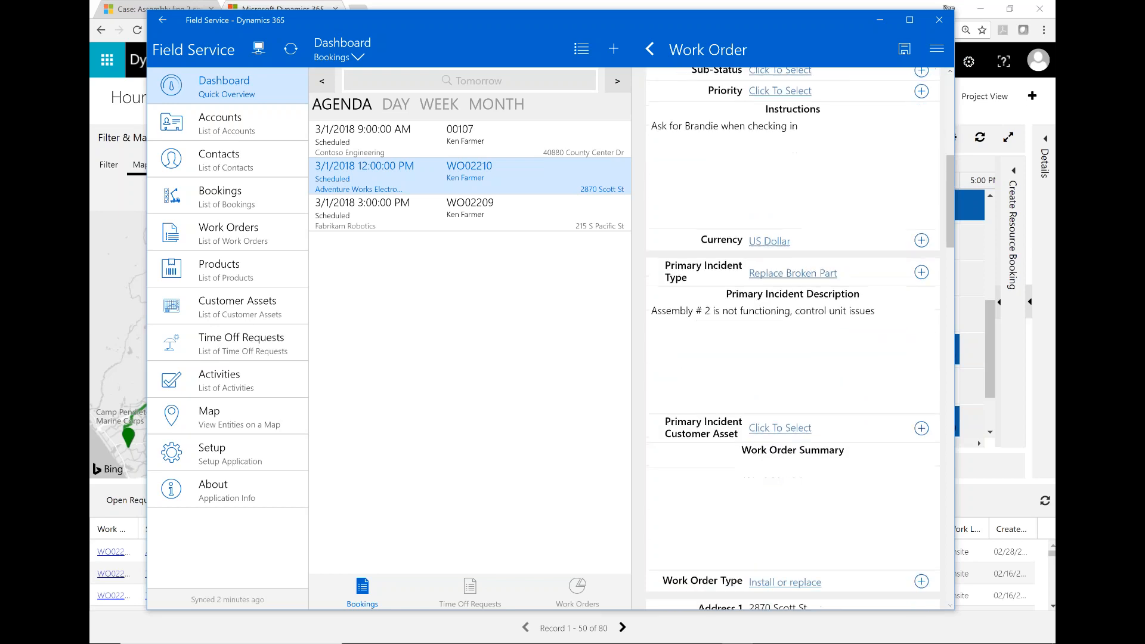
{"action": "scroll", "coordinate": [793, 340], "scroll_direction": "down", "scroll_amount": 1}
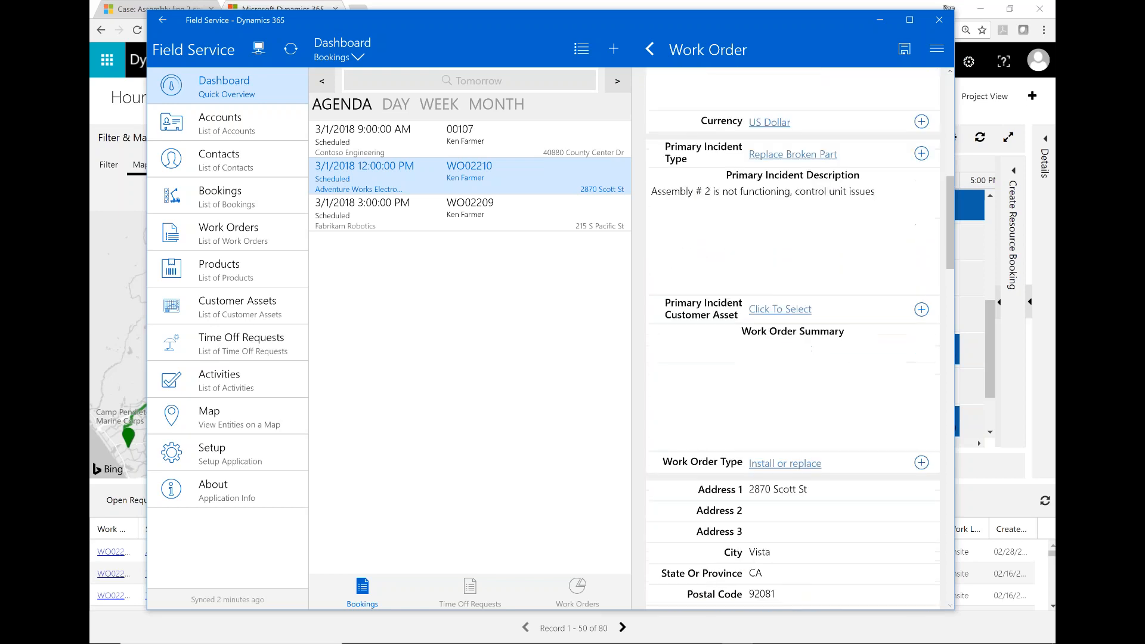
{"action": "scroll", "coordinate": [852, 362], "scroll_direction": "down", "scroll_amount": 1}
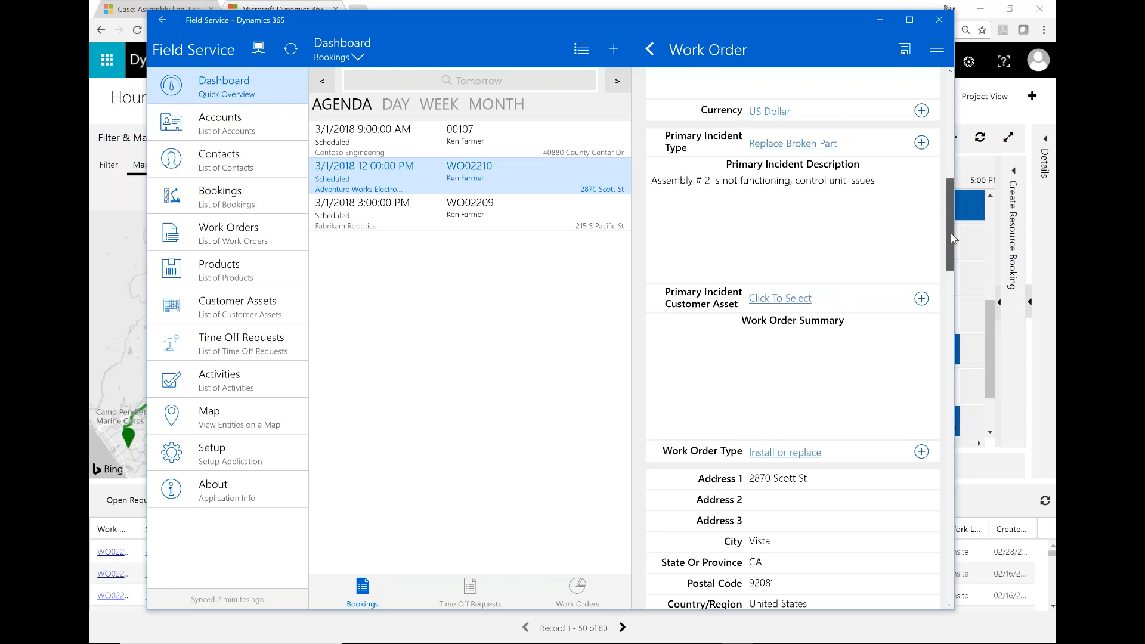
{"action": "scroll", "coordinate": [952, 238], "scroll_direction": "down", "scroll_amount": 5}
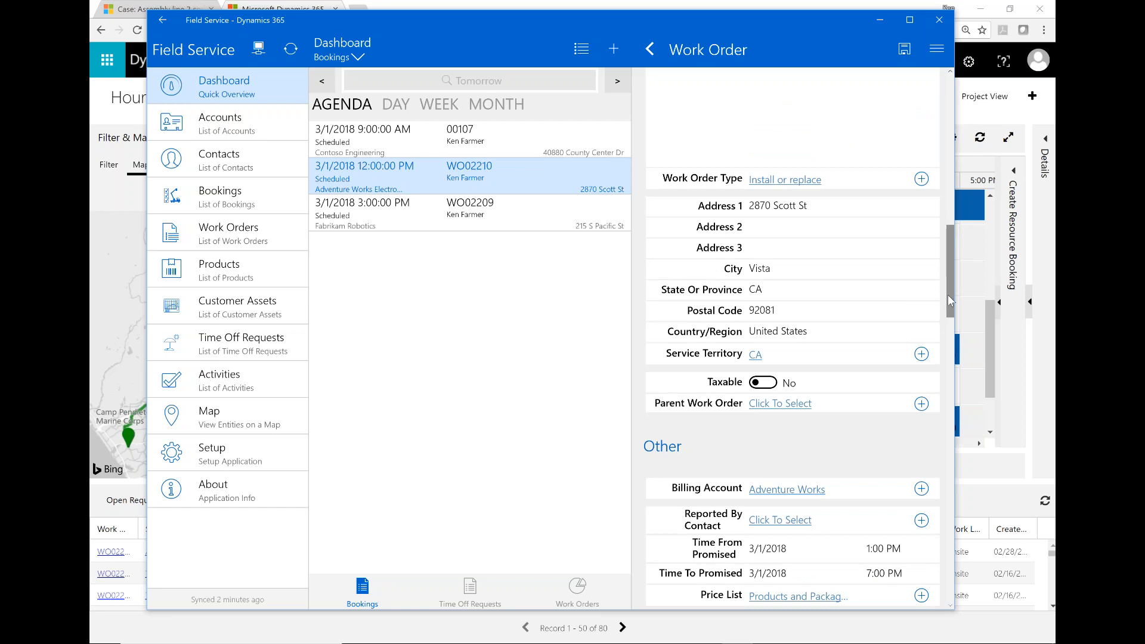
{"action": "left_click_drag", "start_coordinate": [950, 300], "coordinate": [959, 483]}
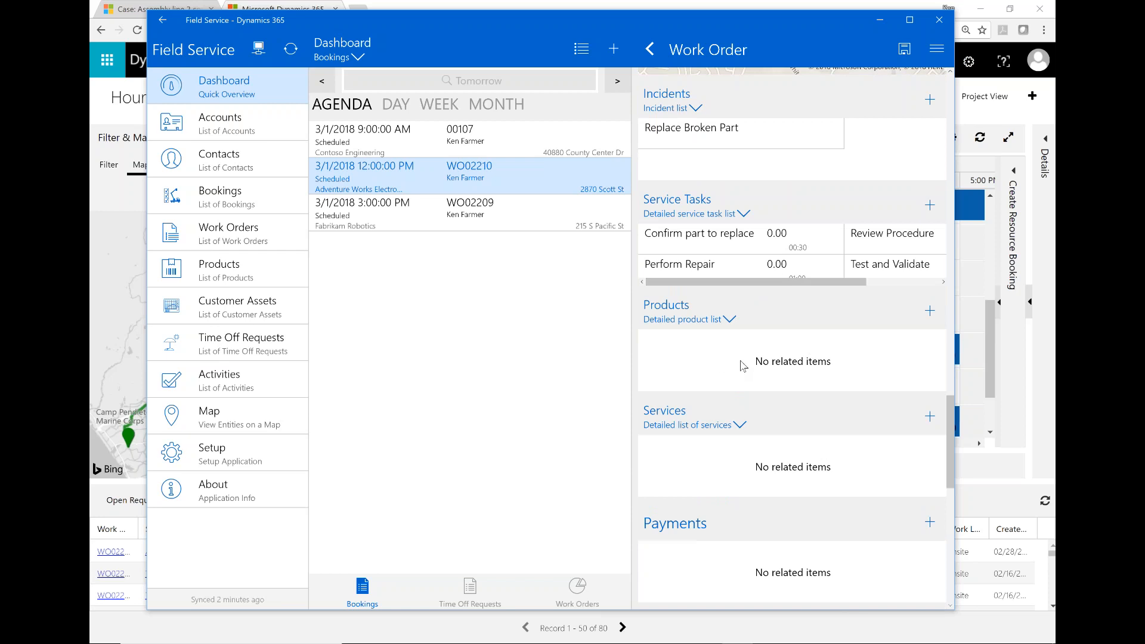
{"action": "left_click", "coordinate": [930, 312]}
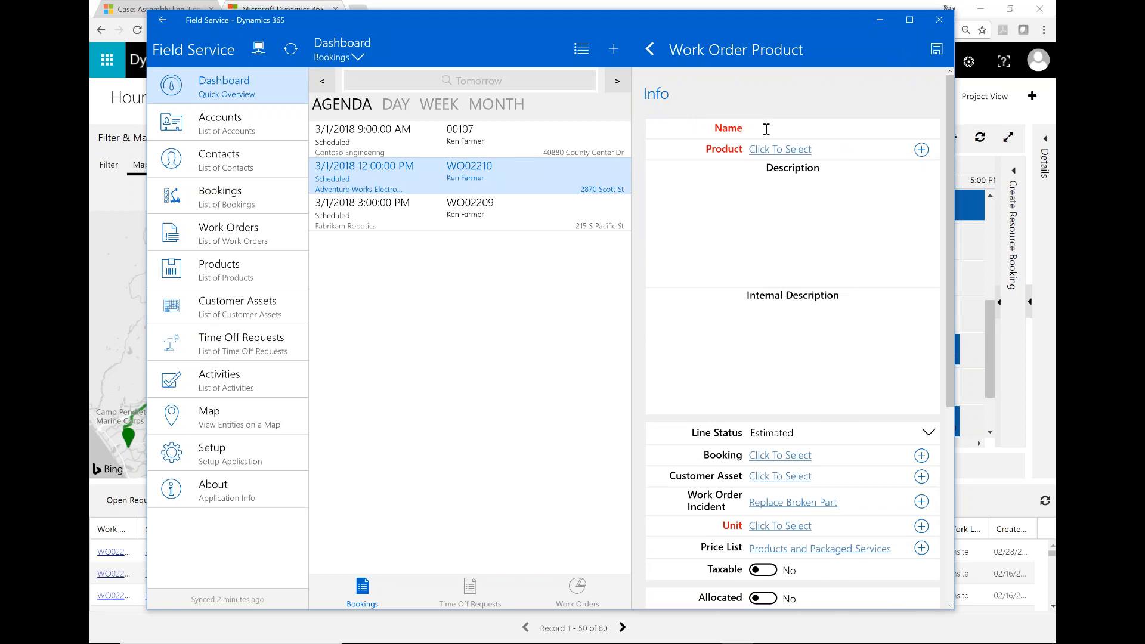
{"action": "left_click", "coordinate": [913, 150]}
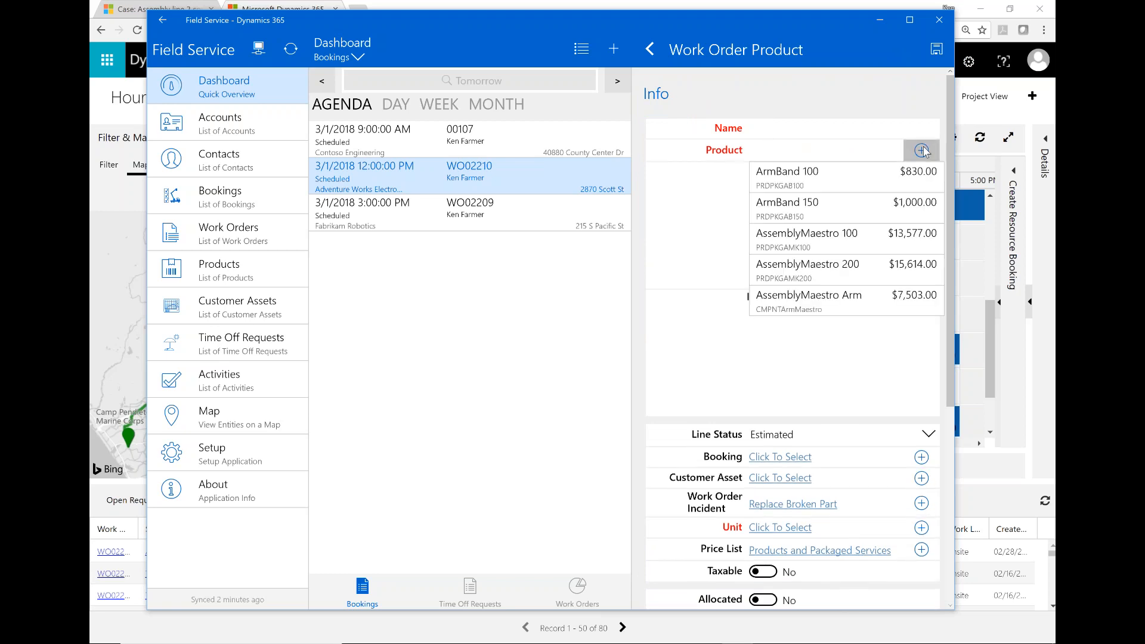
{"action": "scroll", "coordinate": [857, 255], "scroll_direction": "down", "scroll_amount": 4}
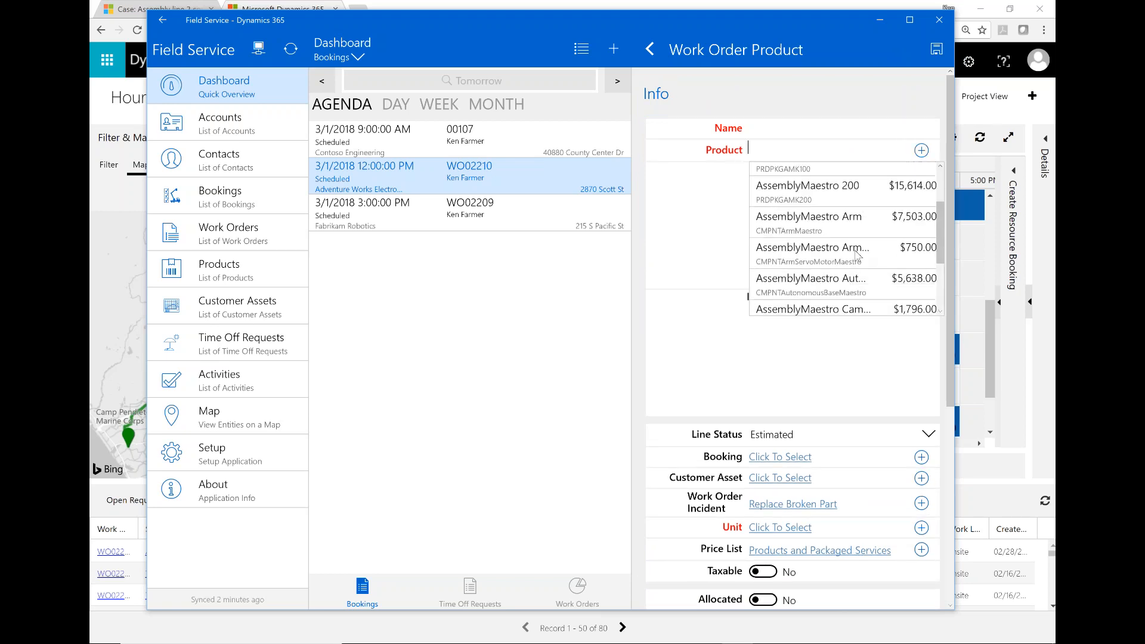
{"action": "scroll", "coordinate": [857, 255], "scroll_direction": "down", "scroll_amount": 3}
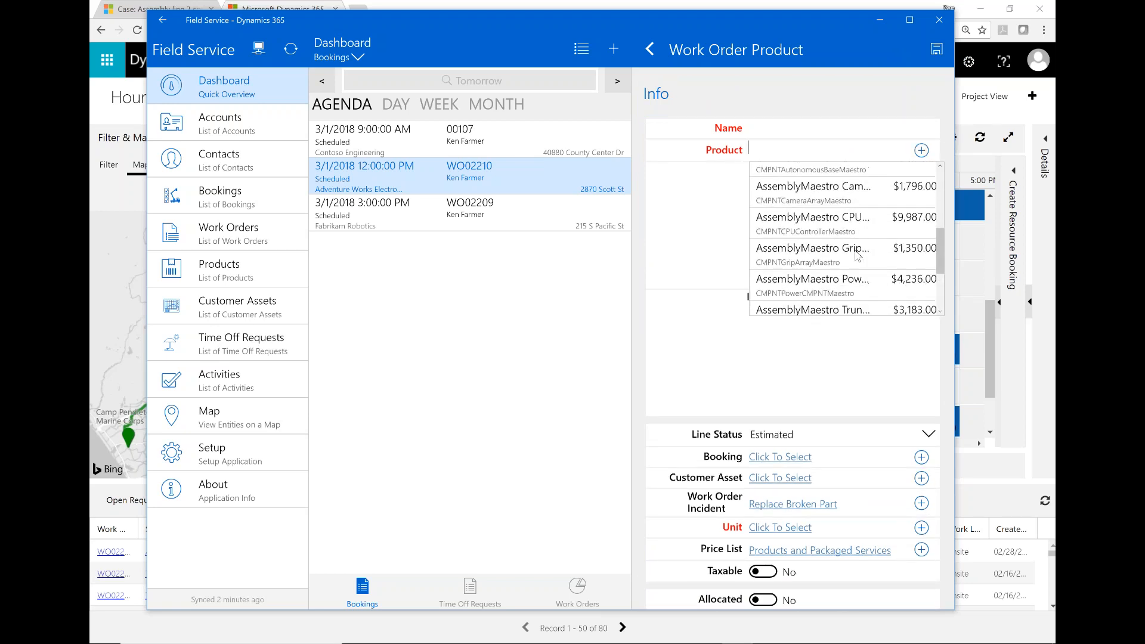
{"action": "scroll", "coordinate": [858, 255], "scroll_direction": "down", "scroll_amount": 2}
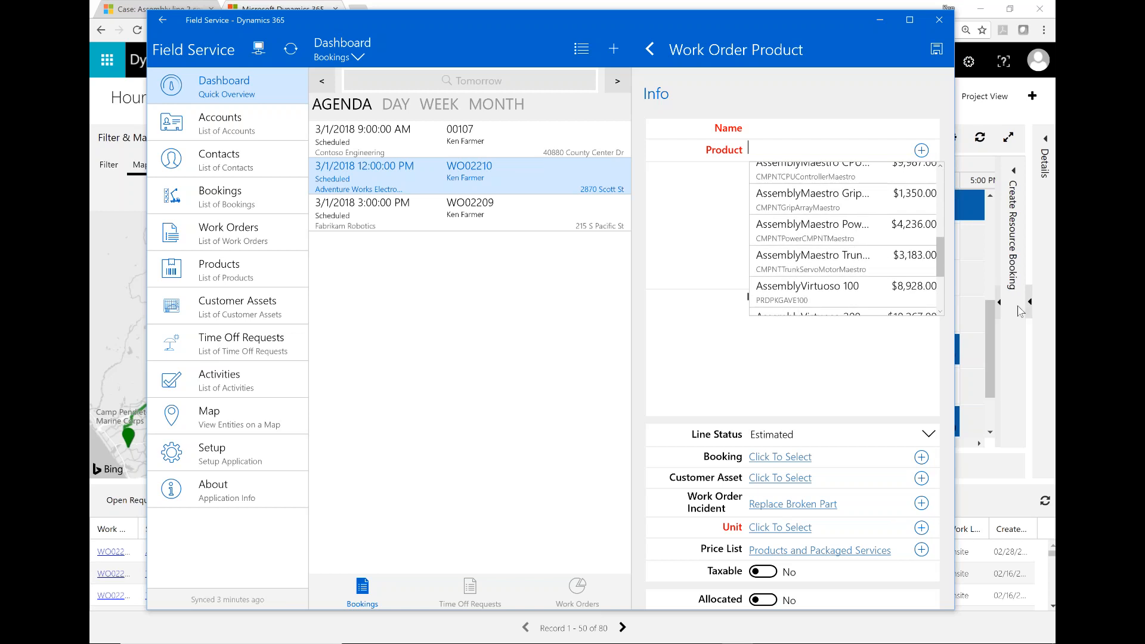
{"action": "left_click", "coordinate": [776, 410]}
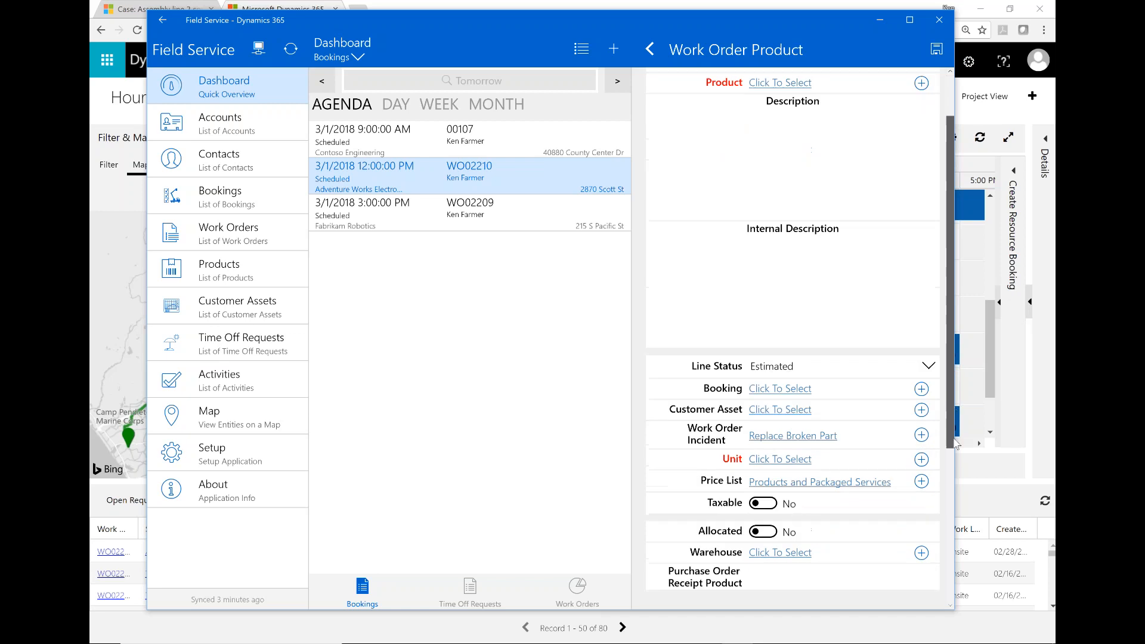
{"action": "left_click", "coordinate": [649, 50]}
{"action": "left_click", "coordinate": [435, 284]}
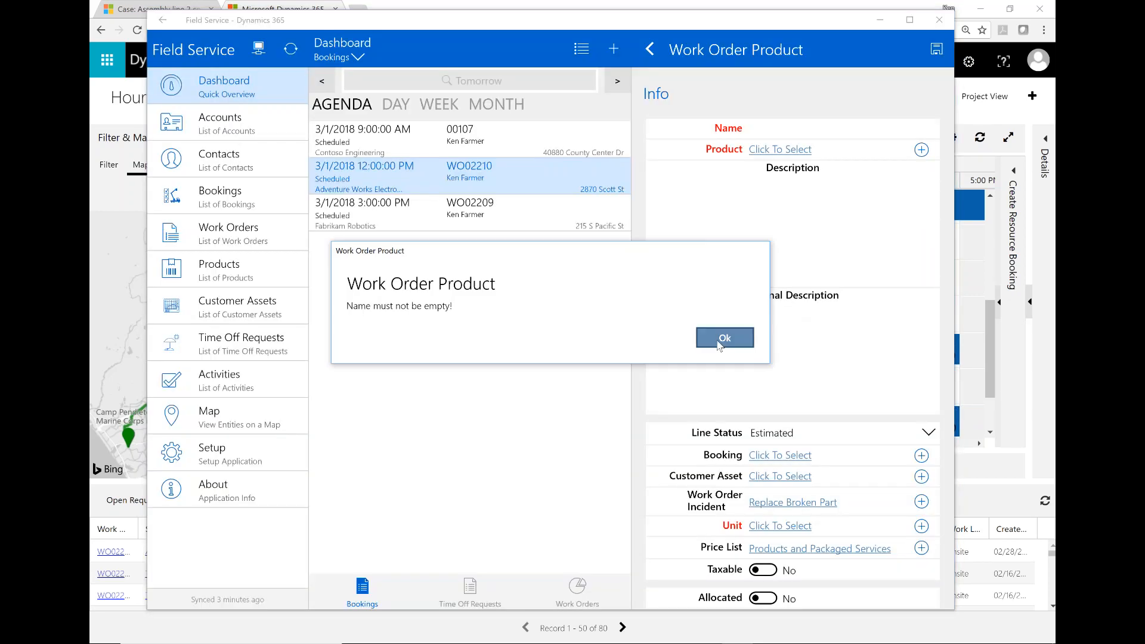
{"action": "left_click", "coordinate": [723, 338]}
{"action": "left_click", "coordinate": [650, 49]}
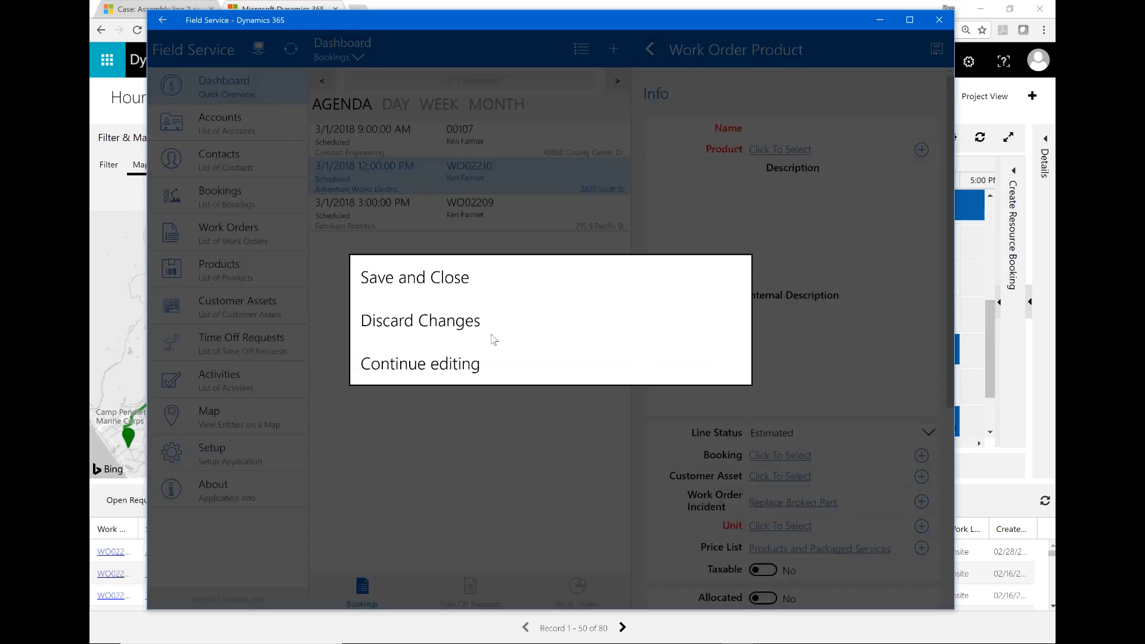
{"action": "left_click", "coordinate": [426, 322]}
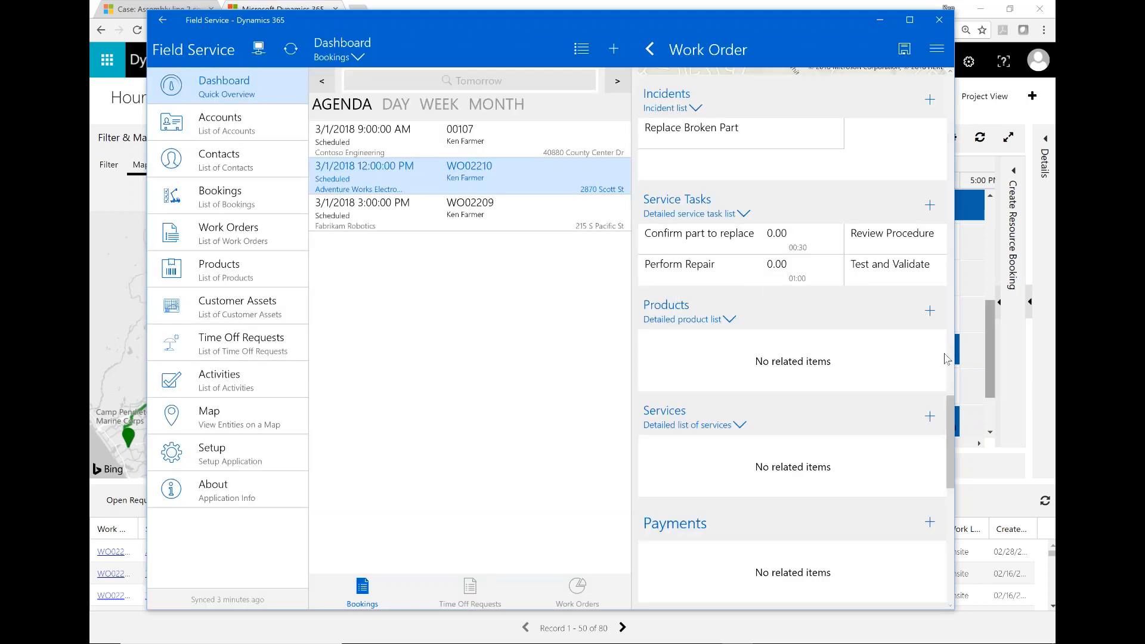
Step: Draw a signature in WO02210's Signature box and save the work order
{"action": "left_click_drag", "start_coordinate": [948, 428], "coordinate": [952, 488]}
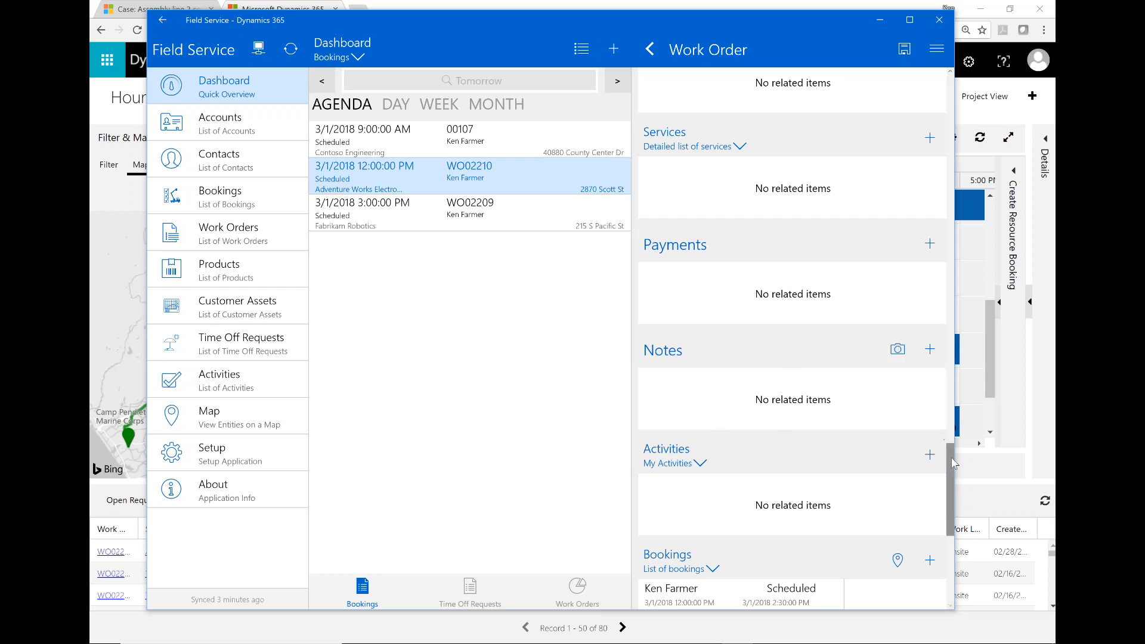
{"action": "left_click_drag", "start_coordinate": [951, 457], "coordinate": [962, 504]}
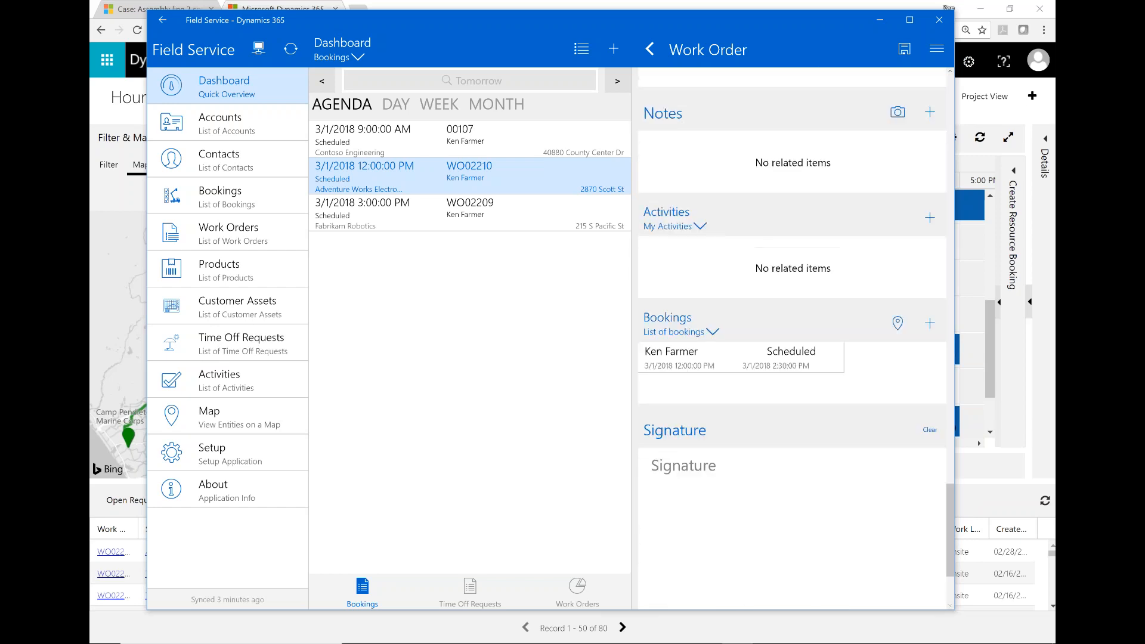
{"action": "left_click_drag", "start_coordinate": [954, 504], "coordinate": [955, 531]}
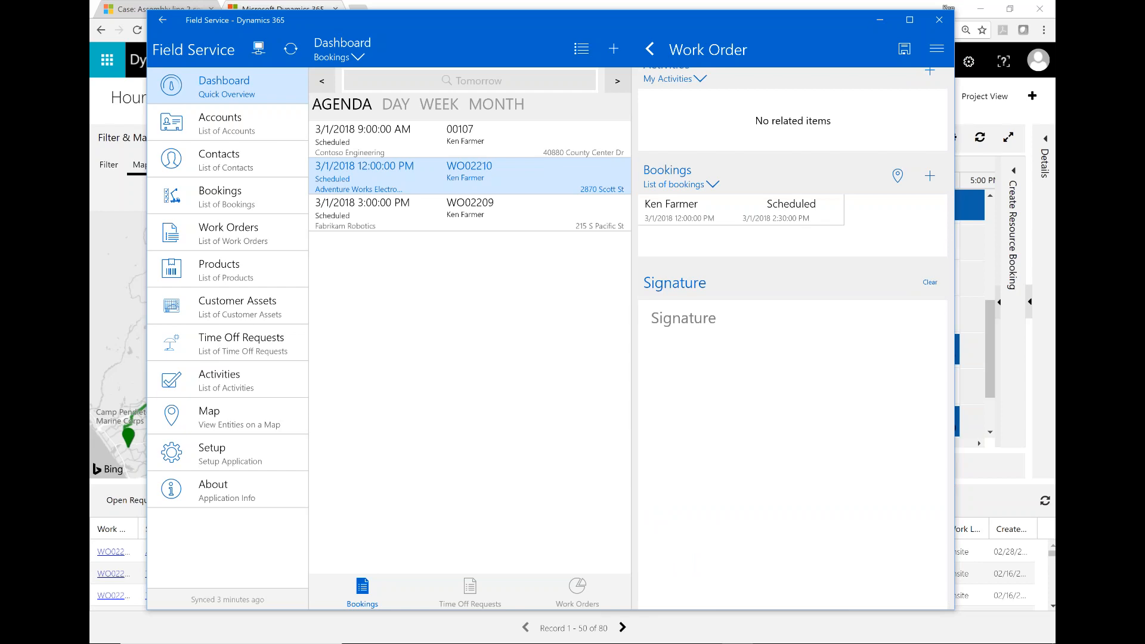
{"action": "left_click_drag", "start_coordinate": [674, 396], "coordinate": [726, 529]}
{"action": "mouse_move", "coordinate": [728, 394]}
{"action": "left_mouse_down"}
{"action": "mouse_move", "coordinate": [724, 442]}
{"action": "mouse_move", "coordinate": [836, 403]}
{"action": "mouse_move", "coordinate": [910, 351]}
{"action": "left_mouse_up"}
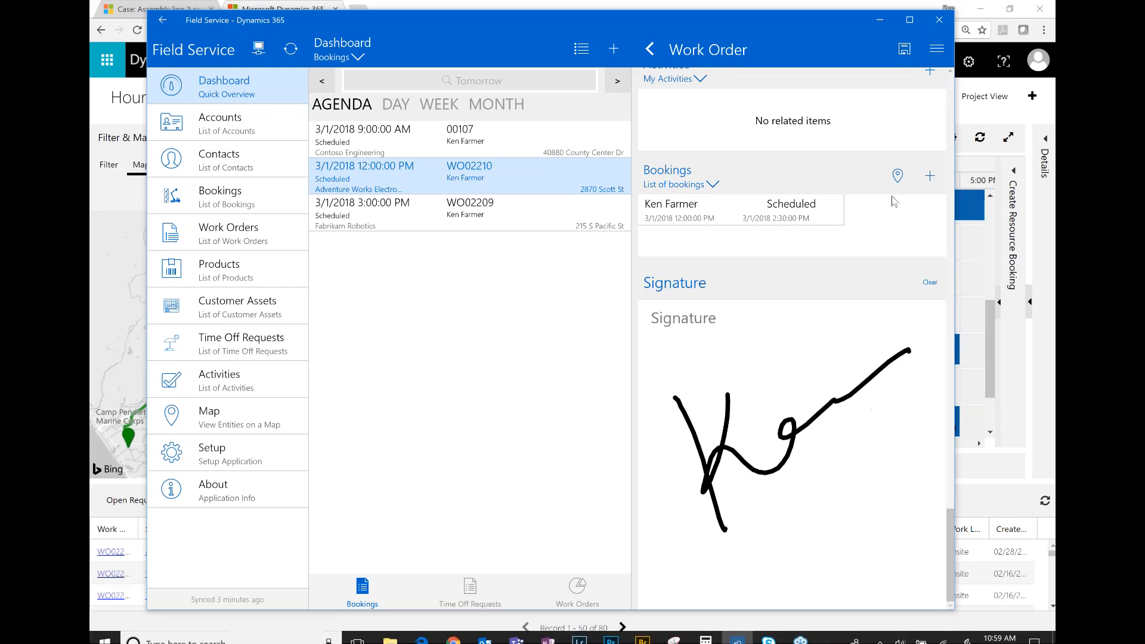
{"action": "left_click", "coordinate": [905, 50]}
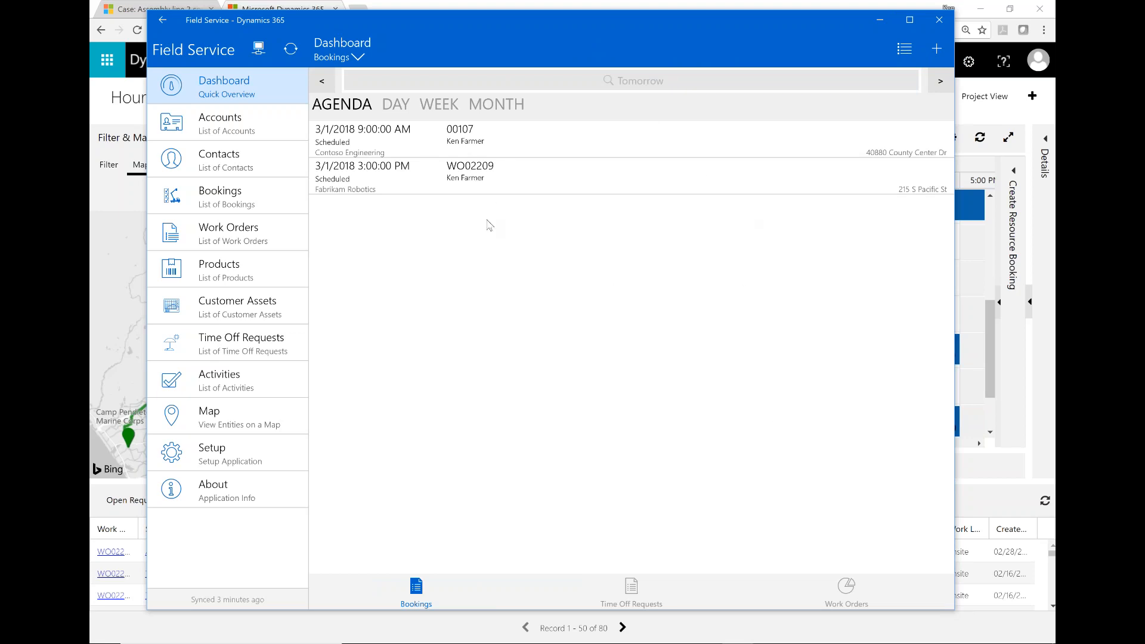
Step: Sync Field Service Mobile with the server, minimize it, and refresh the Schedule Board
{"action": "left_click", "coordinate": [291, 50]}
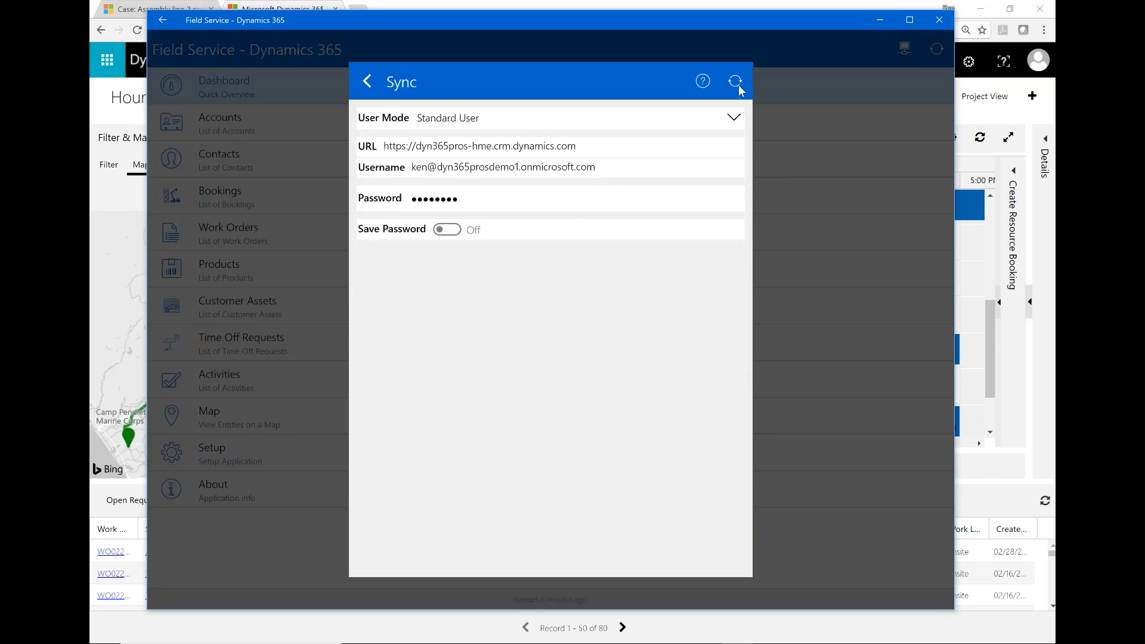
{"action": "left_click", "coordinate": [738, 80]}
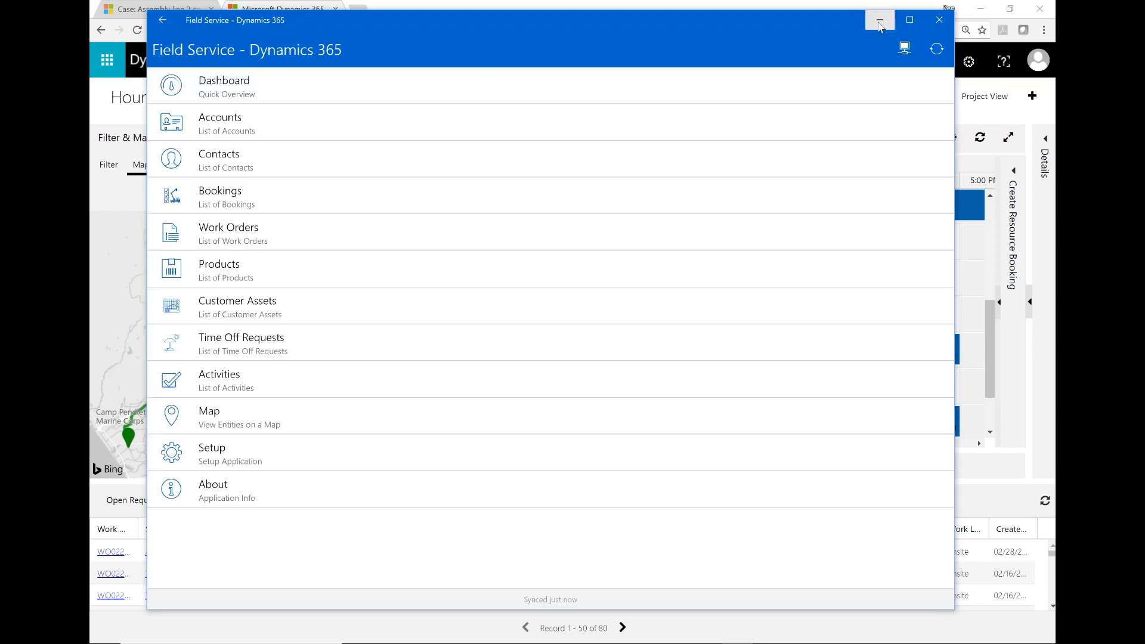
{"action": "left_click", "coordinate": [880, 22]}
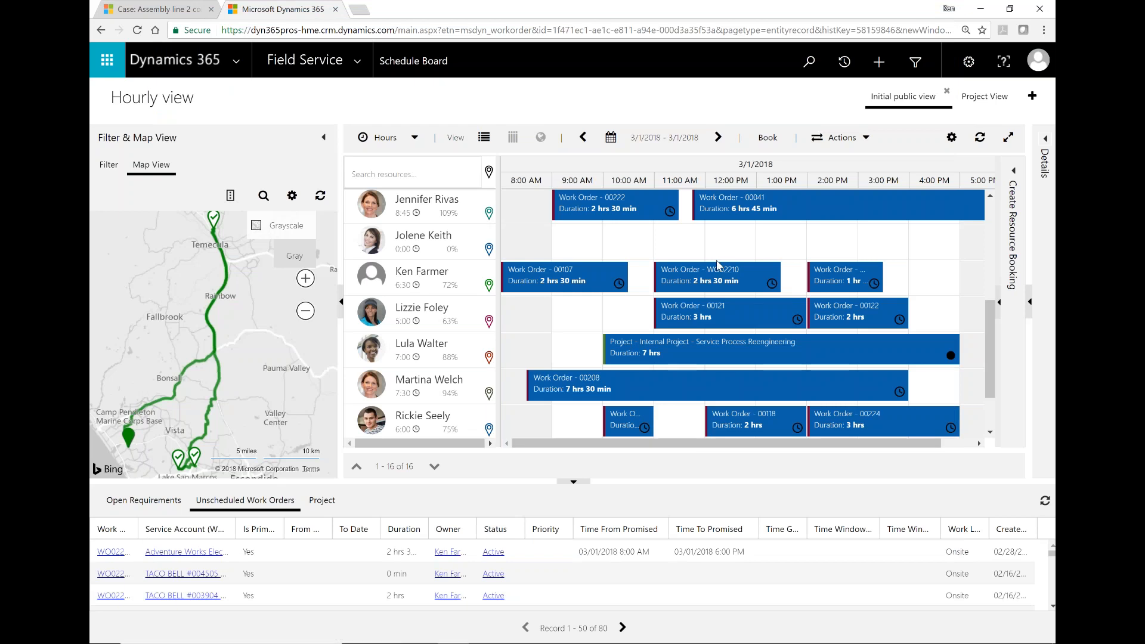
{"action": "left_click", "coordinate": [981, 138]}
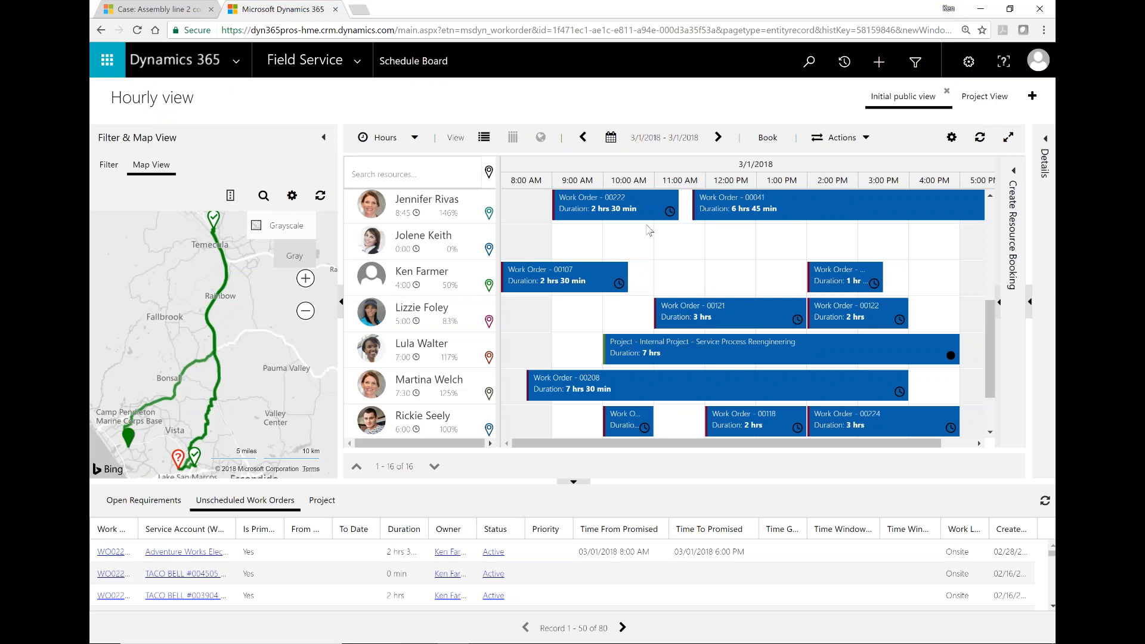
Step: Step the Schedule Board back to 2/28/2018 to view WO02210's In Progress booking
{"action": "left_click", "coordinate": [583, 137]}
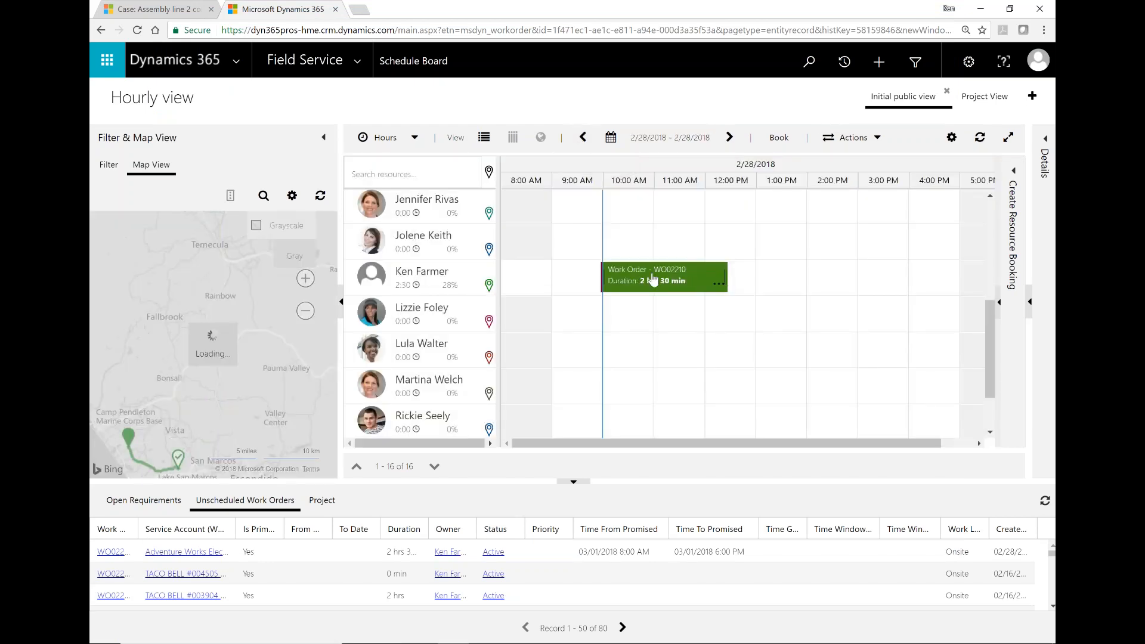
{"action": "mouse_move", "coordinate": [686, 282]}
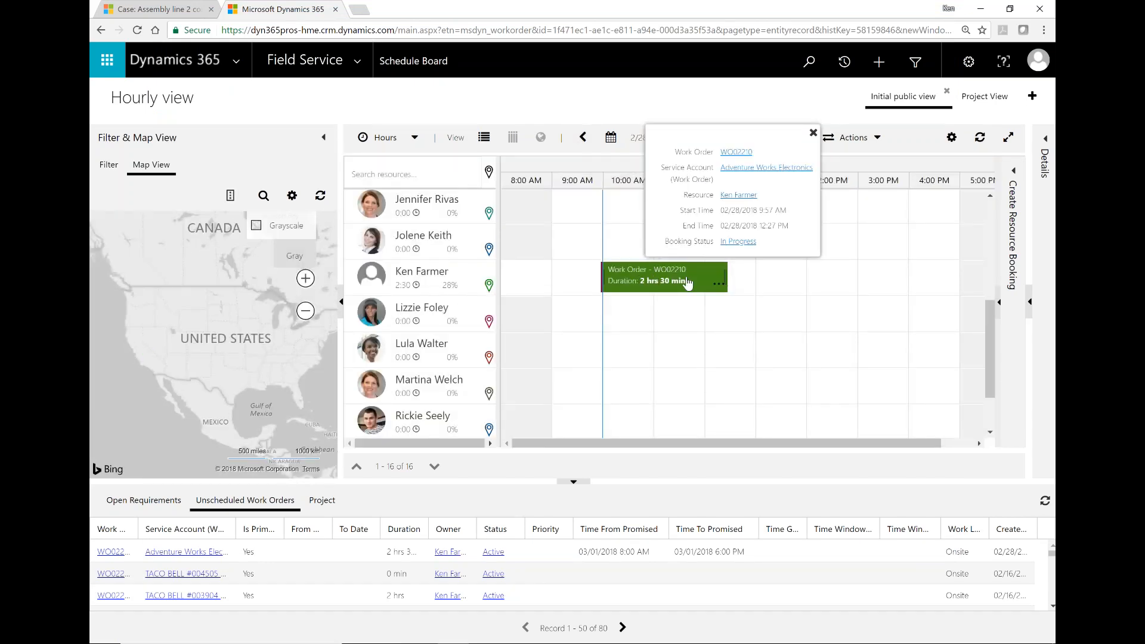